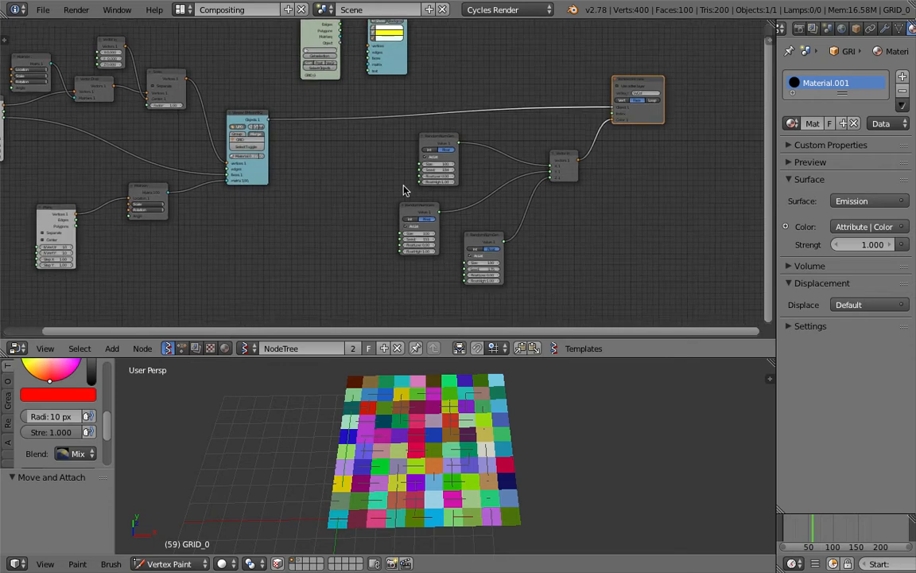
# Set the seed of the upper Random Num Gen node to 222.
pyautogui.scroll(3, 328, 146)
pyautogui.scroll(2, 566, 87)
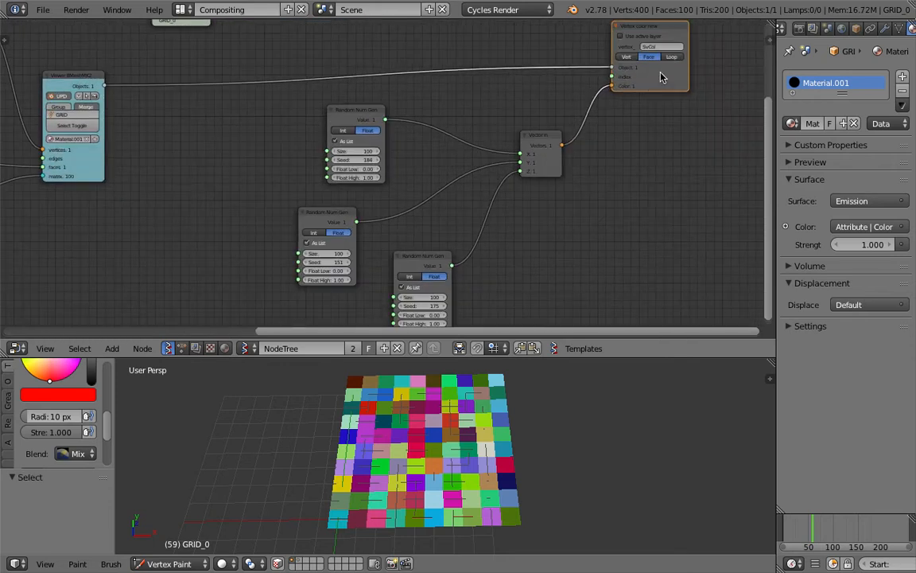
pyautogui.moveTo(660, 77); pyautogui.dragTo(651, 74)
pyautogui.moveTo(366, 160); pyautogui.dragTo(396, 160)
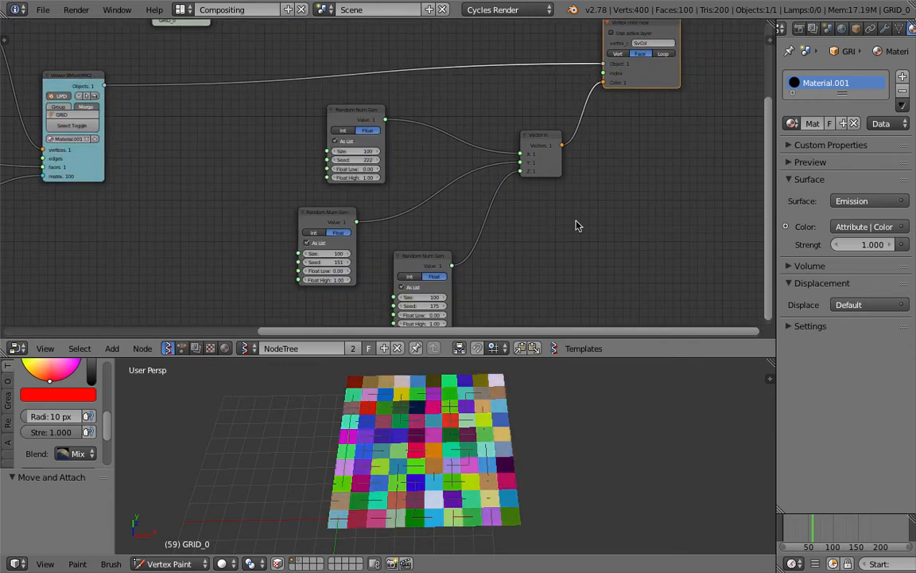
pyautogui.moveTo(547, 393); pyautogui.dragTo(544, 404, button='middle')
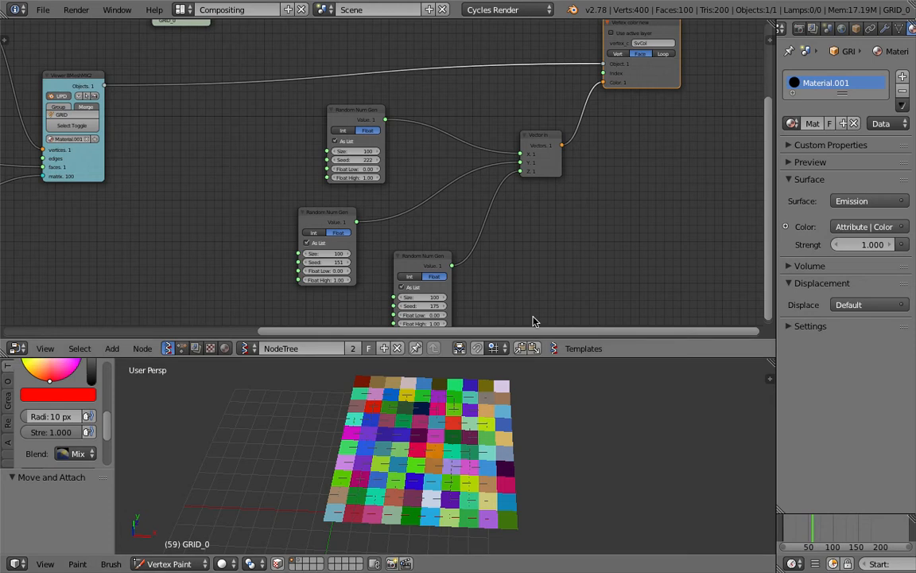
# Reposition the Vector in and Vertex color new nodes so their links are laid out clearly.
pyautogui.moveTo(679, 115); pyautogui.dragTo(692, 126, button='middle')
pyautogui.moveTo(550, 151); pyautogui.dragTo(516, 149)
pyautogui.moveTo(656, 83); pyautogui.dragTo(650, 105)
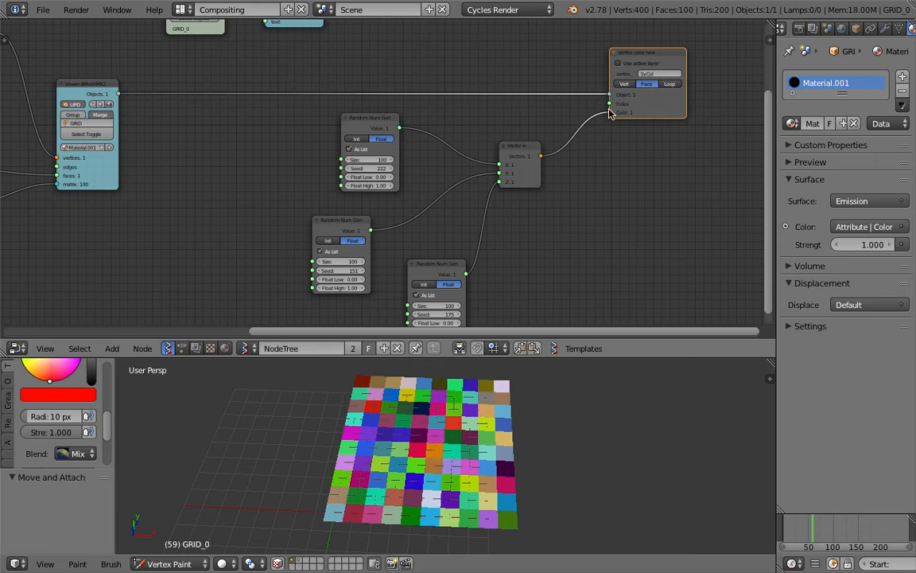
pyautogui.scroll(1, 421, 432)
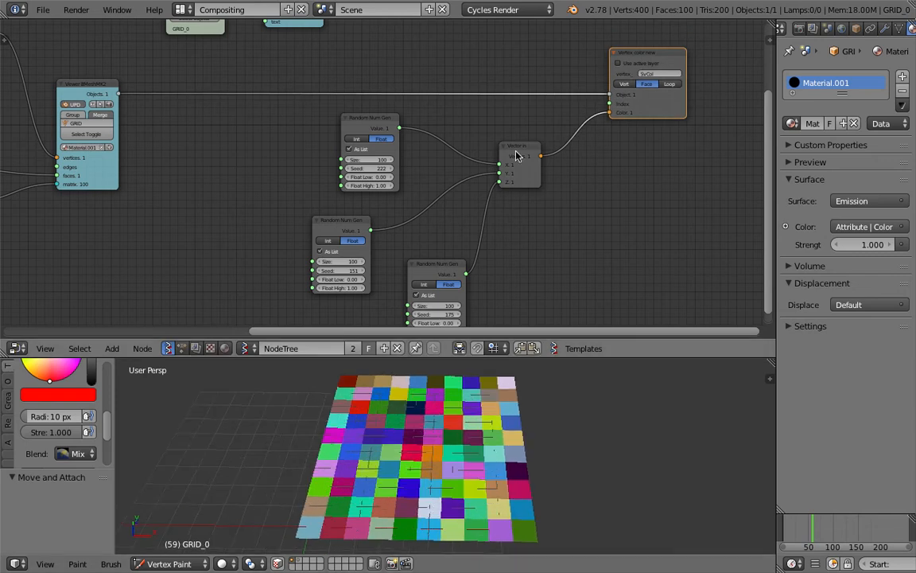
pyautogui.moveTo(516, 155); pyautogui.dragTo(543, 152)
# Delete the three Random Num Gen nodes feeding the Vector in node, and save the file.
pyautogui.click(378, 125)
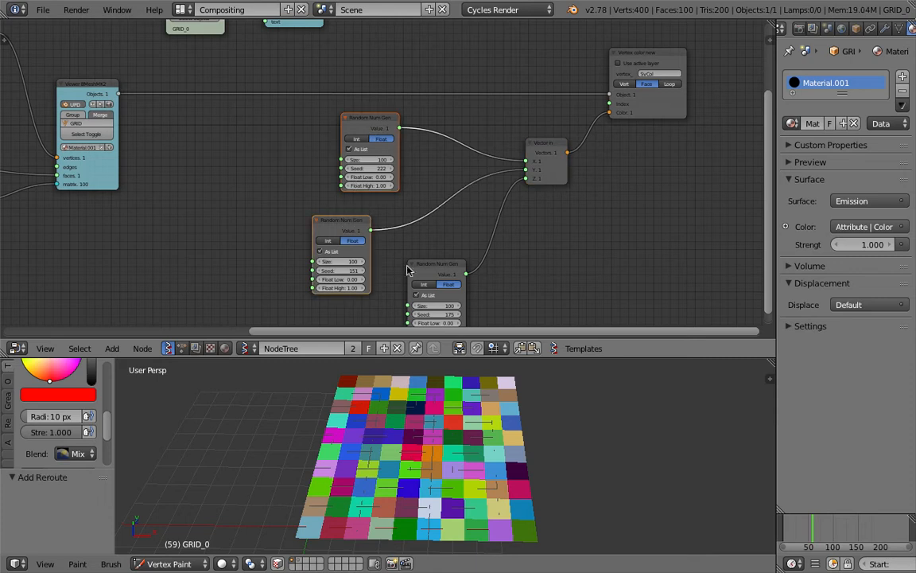
pyautogui.press('x')
pyautogui.moveTo(360, 204); pyautogui.dragTo(405, 193, button='middle')
pyautogui.hotkey('ctrl', 's')
pyautogui.click(405, 193)
pyautogui.moveTo(360, 170); pyautogui.dragTo(449, 164, button='middle')
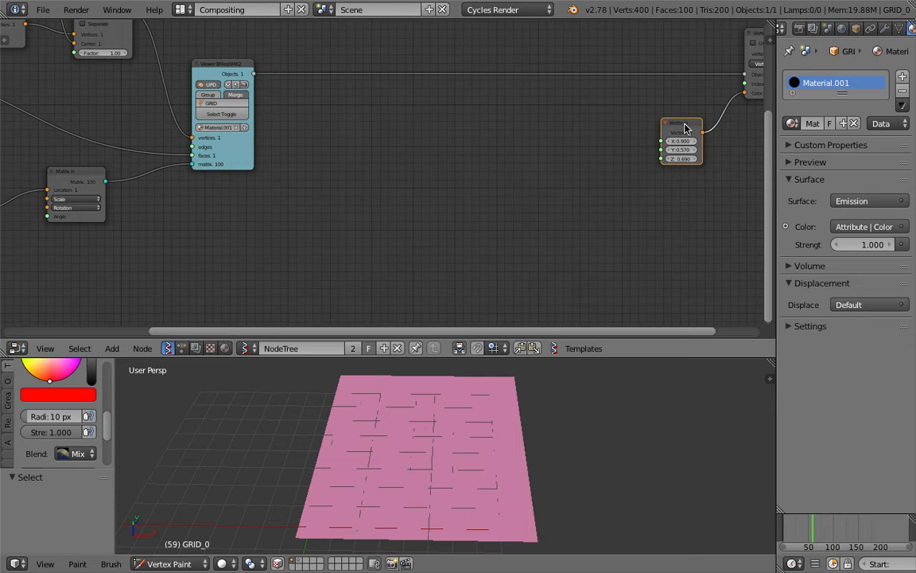
# Move the Vector in node toward the viewer node and bring the lower Plane and Matrix in nodes closer together.
pyautogui.moveTo(686, 124); pyautogui.dragTo(589, 131)
pyautogui.moveTo(362, 174); pyautogui.dragTo(446, 179, button='middle')
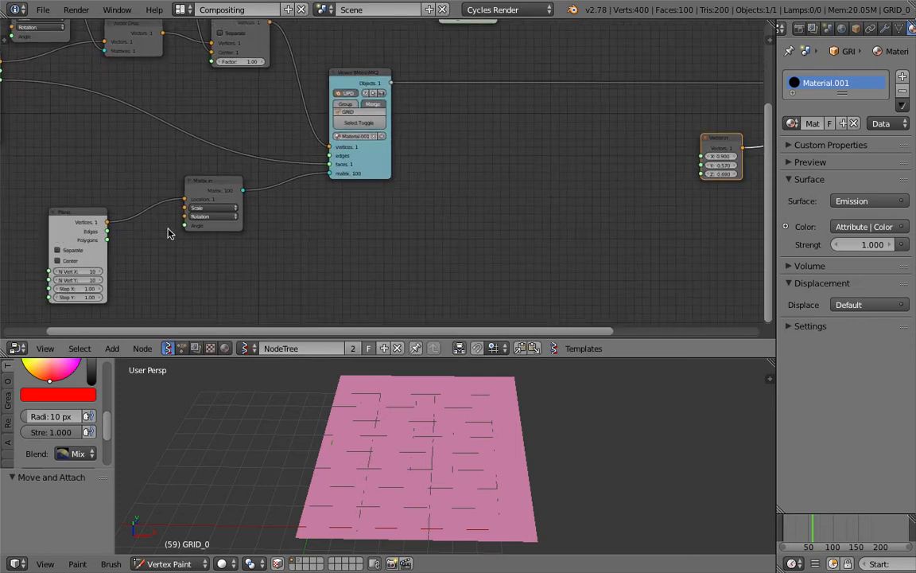
pyautogui.moveTo(78, 216); pyautogui.dragTo(102, 215)
pyautogui.moveTo(213, 189); pyautogui.dragTo(194, 213)
pyautogui.moveTo(320, 216); pyautogui.dragTo(280, 202, button='middle')
pyautogui.hotkey('shift', 'a')
pyautogui.click(406, 213)
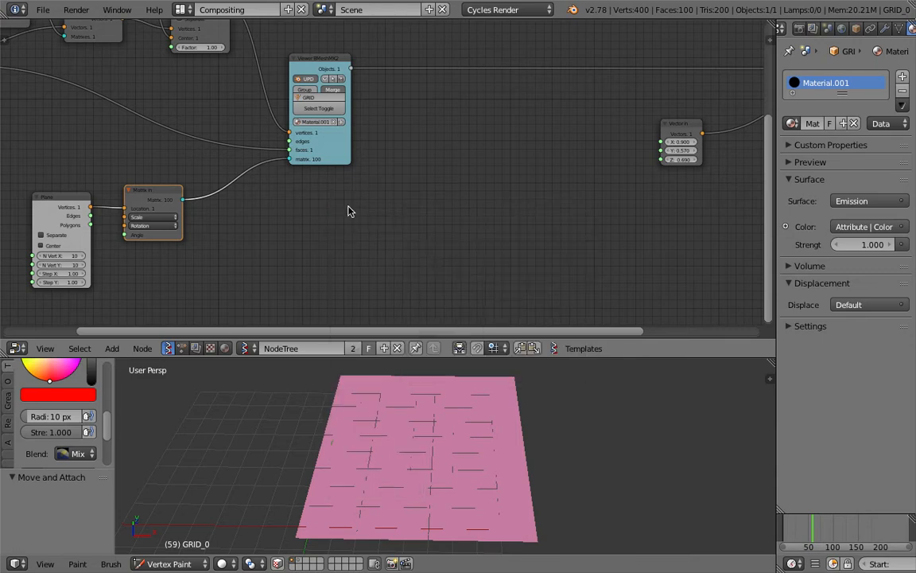
pyautogui.press('Escape')
# Shift the Matrix in node slightly up beside the lower Plane node.
pyautogui.moveTo(63, 185); pyautogui.dragTo(189, 170, button='middle')
pyautogui.scroll(1, 184, 179)
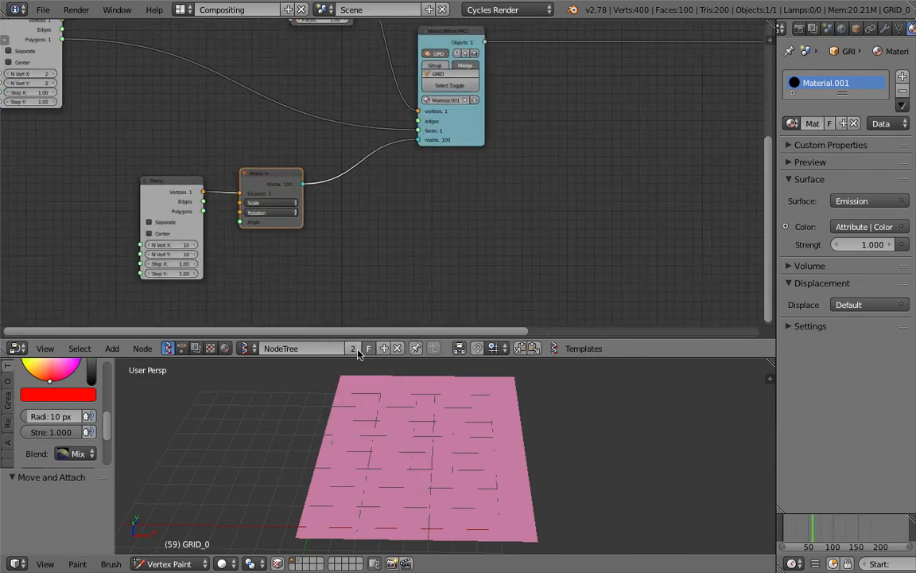
pyautogui.moveTo(403, 491); pyautogui.dragTo(384, 438, button='middle')
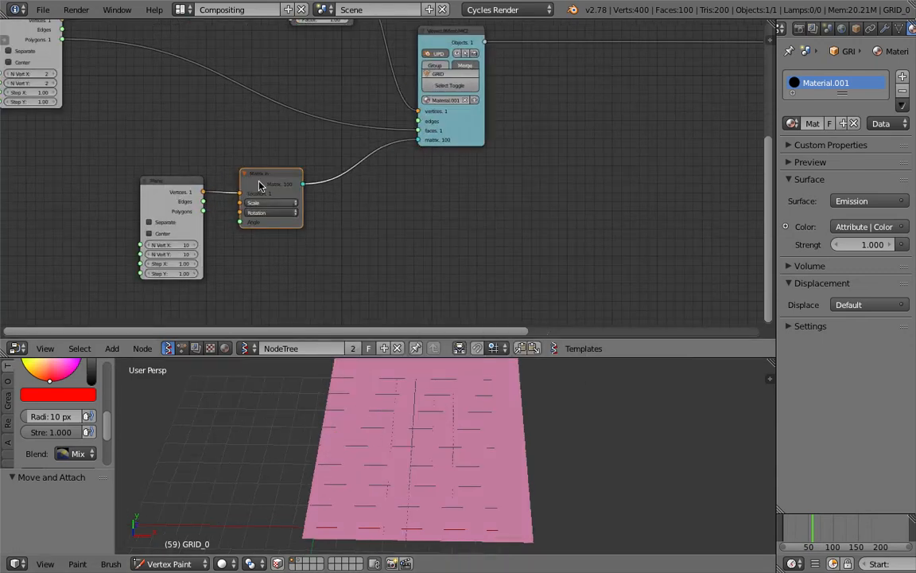
pyautogui.moveTo(256, 177); pyautogui.dragTo(249, 168)
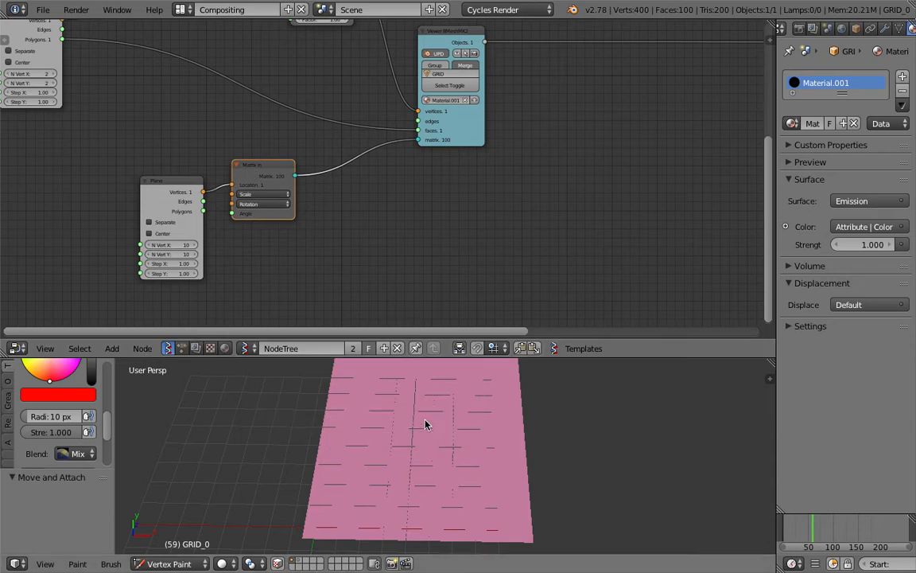
# Add a Math node with the Sine function and place it between the viewer node and the Vector in node.
pyautogui.moveTo(435, 219); pyautogui.dragTo(326, 214, button='middle')
pyautogui.scroll(-1, 335, 217)
pyautogui.hotkey('shift', 'a')
pyautogui.click(375, 207)
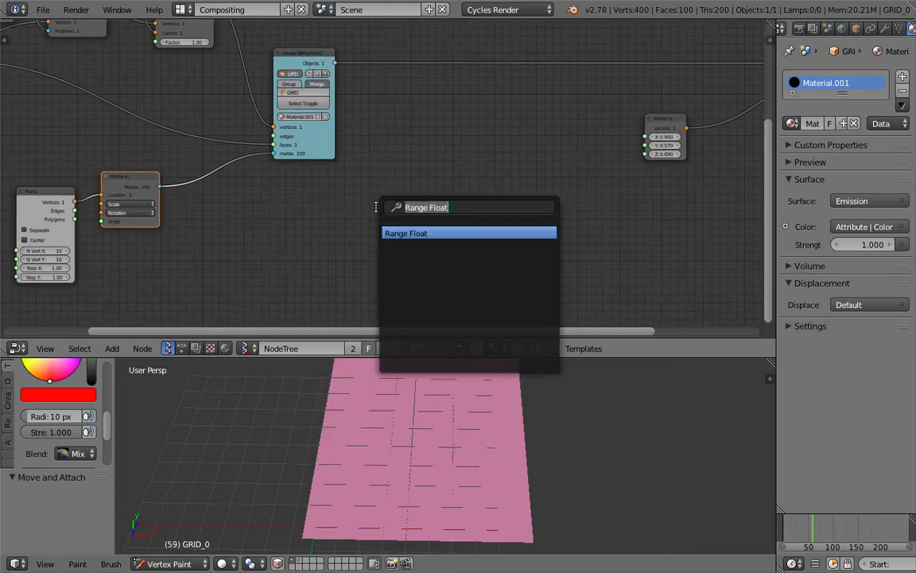
pyautogui.write('mah')
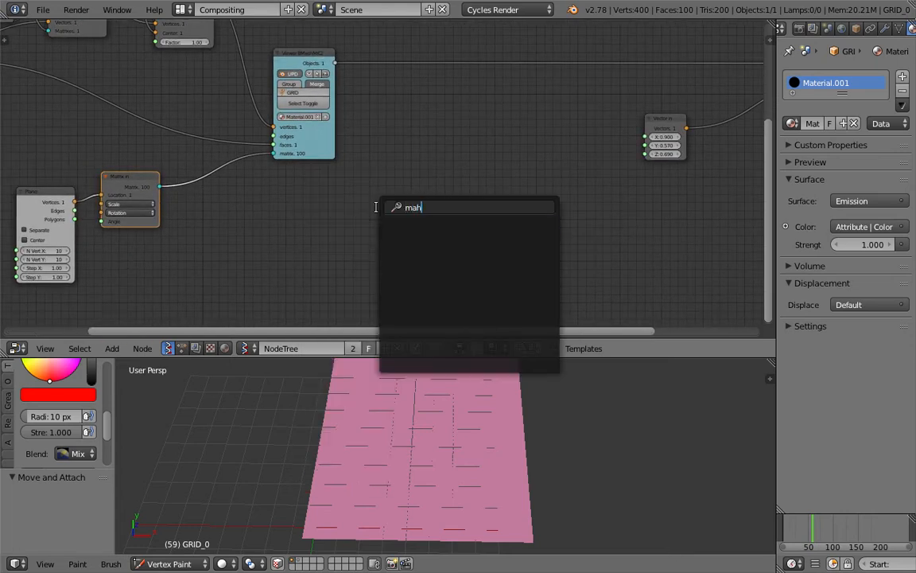
pyautogui.press('BackSpace')
pyautogui.write('th')
pyautogui.press('Down')
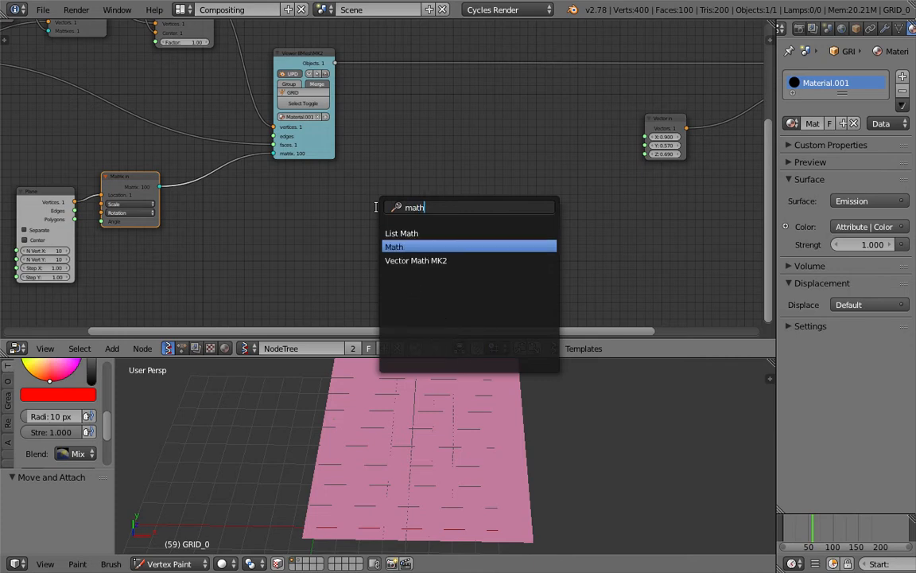
pyautogui.press('Return')
pyautogui.click(525, 156)
pyautogui.moveTo(502, 179); pyautogui.dragTo(491, 161)
pyautogui.press('KP_Decimal')
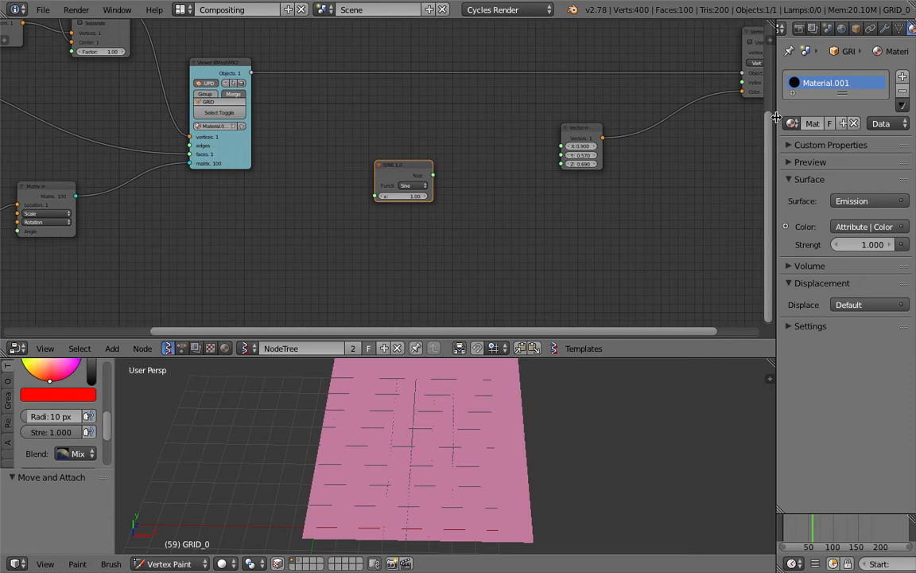
# Widen the node editor by narrowing the properties area, and save the file.
pyautogui.moveTo(766, 125); pyautogui.dragTo(812, 127)
pyautogui.hotkey('ctrl', 's')
pyautogui.moveTo(593, 159); pyautogui.dragTo(388, 196, button='middle')
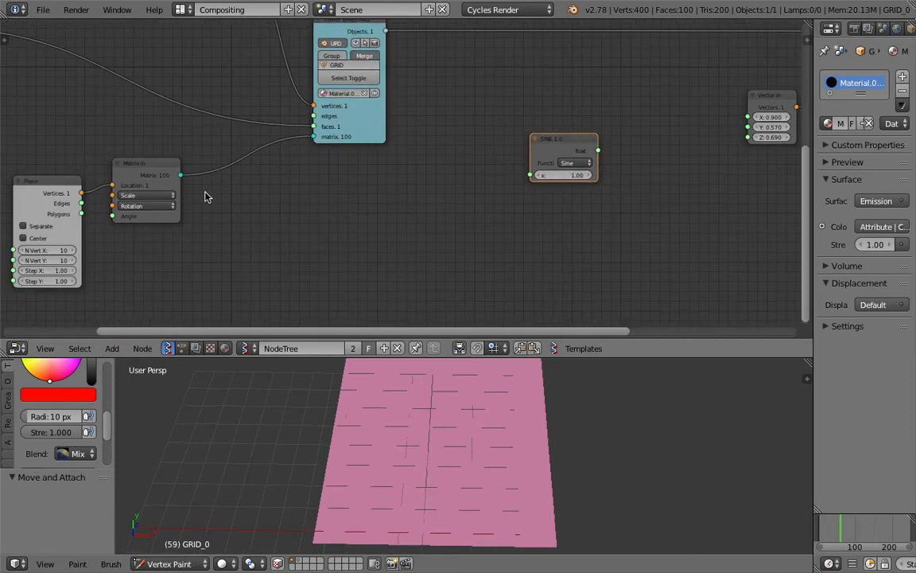
# Add a Stethoscope node and connect the lower Plane node's Vertices output to its Data input.
pyautogui.hotkey('shift', 'a')
pyautogui.click(334, 215)
pyautogui.write('ste')
pyautogui.press('Return')
pyautogui.click(337, 219)
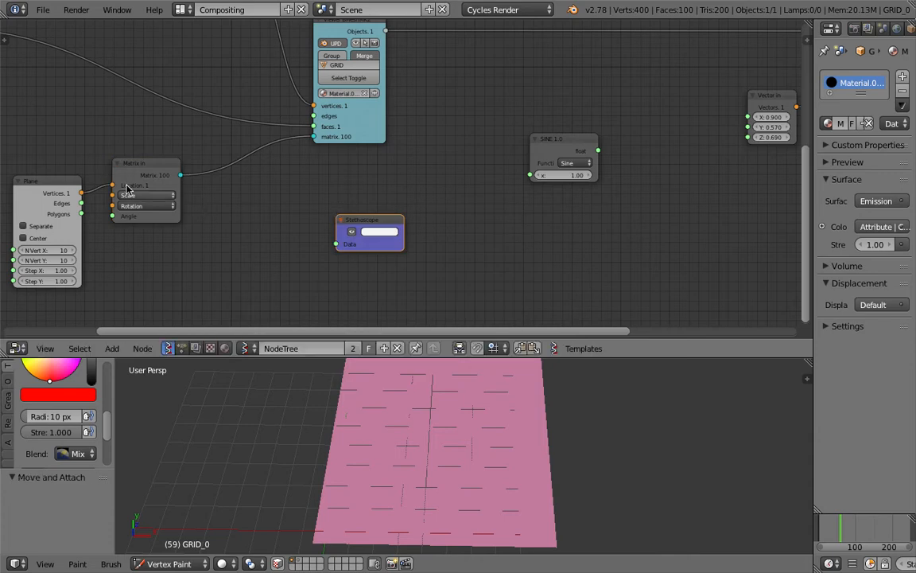
pyautogui.moveTo(82, 193); pyautogui.dragTo(335, 243)
# Examine the plane's vertex coordinates listed by the Stethoscope node, and delete that node.
pyautogui.scroll(2, 394, 183)
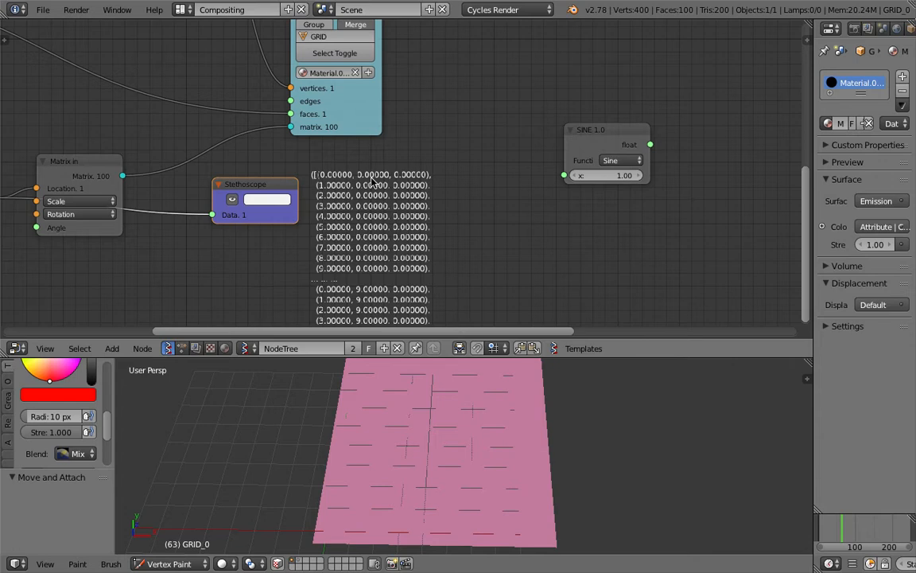
pyautogui.scroll(3, 322, 182)
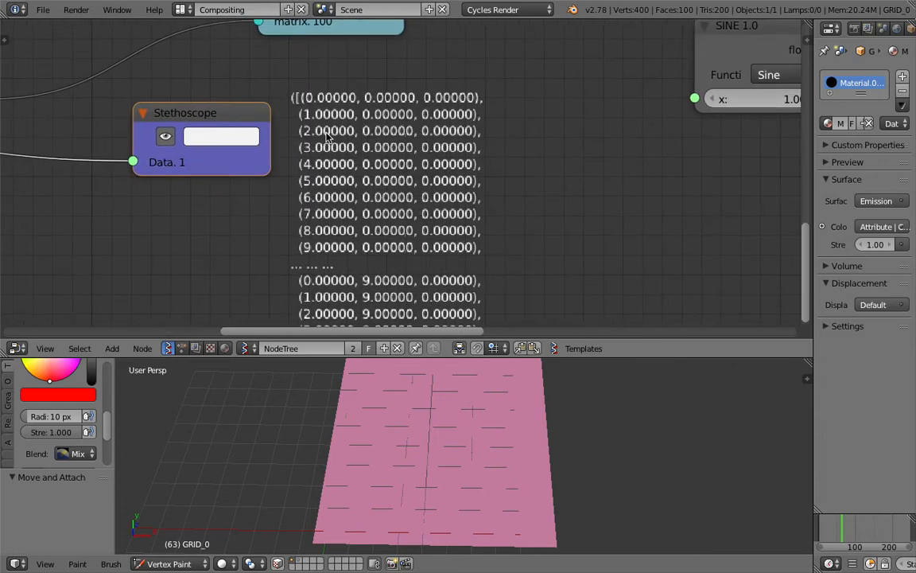
pyautogui.scroll(-2, 347, 263)
pyautogui.moveTo(375, 272); pyautogui.dragTo(364, 231, button='middle')
pyautogui.scroll(-1, 386, 275)
pyautogui.moveTo(386, 270)
pyautogui.mouseDown(button='middle')
pyautogui.moveTo(389, 212)
pyautogui.moveTo(390, 278)
pyautogui.mouseUp(button='middle')
pyautogui.scroll(-2, 399, 174)
pyautogui.moveTo(362, 211); pyautogui.dragTo(407, 182, button='middle')
pyautogui.scroll(-1, 387, 202)
pyautogui.moveTo(331, 118); pyautogui.dragTo(414, 167)
pyautogui.press('x')
pyautogui.press('space')
pyautogui.write('vec')
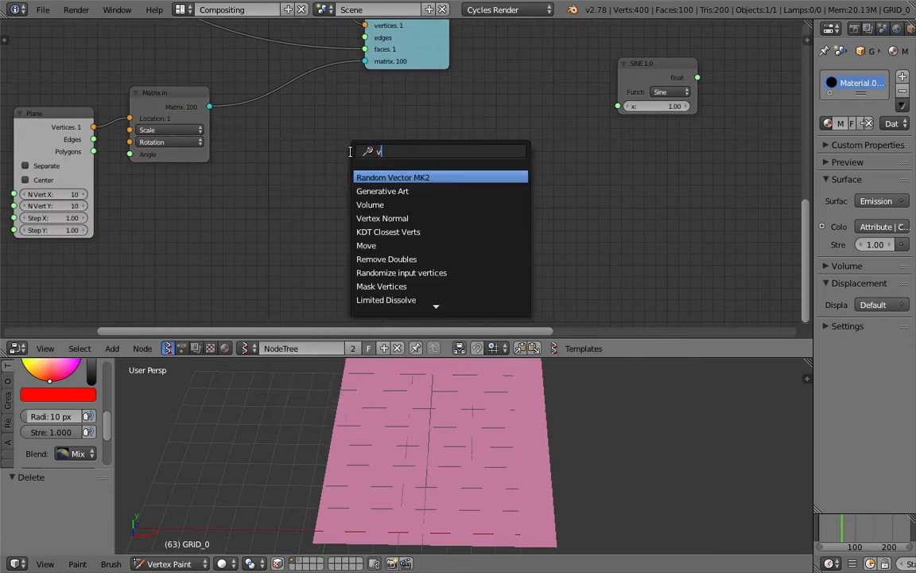
pyautogui.click(377, 189)
pyautogui.click(377, 174)
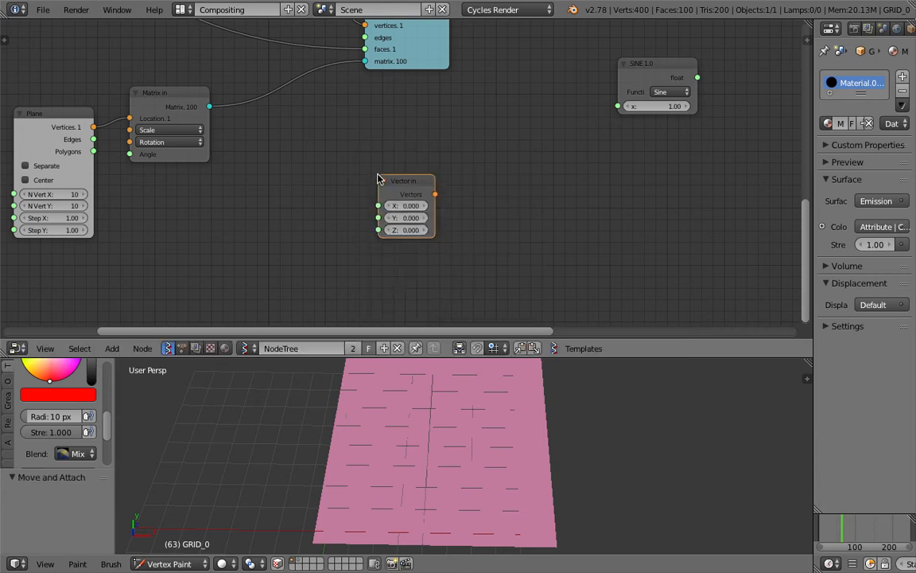
# Add a Vector out node and connect the lower Plane node's Vertices output to its Vectors input.
pyautogui.press('space')
pyautogui.write('vec')
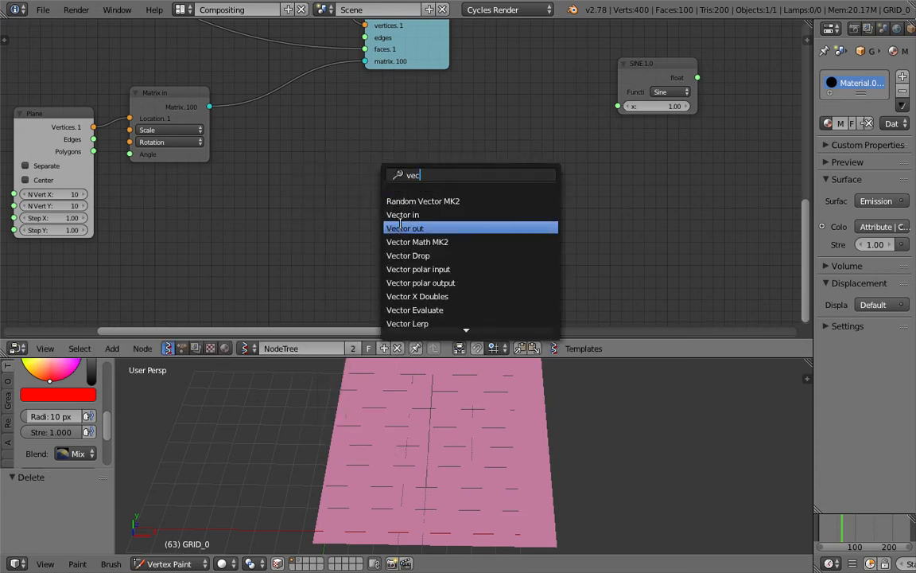
pyautogui.click(402, 229)
pyautogui.click(383, 150)
pyautogui.moveTo(93, 127); pyautogui.dragTo(95, 132)
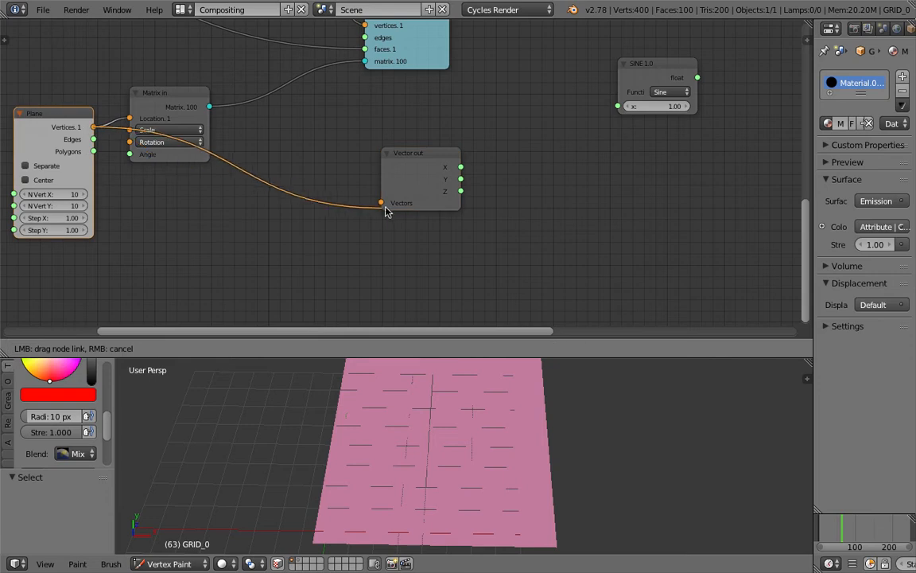
pyautogui.moveTo(384, 205); pyautogui.dragTo(382, 204)
# Reposition the Vector out and Sine nodes so they sit closer together.
pyautogui.moveTo(441, 155); pyautogui.dragTo(464, 112)
pyautogui.moveTo(614, 138); pyautogui.dragTo(487, 159, button='middle')
pyautogui.moveTo(524, 87); pyautogui.dragTo(502, 95)
pyautogui.moveTo(425, 115); pyautogui.dragTo(339, 140, button='middle')
# Connect Vector out's X output to the Sine node's x input and the Sine output to Vector in's X input.
pyautogui.moveTo(272, 171); pyautogui.dragTo(303, 164)
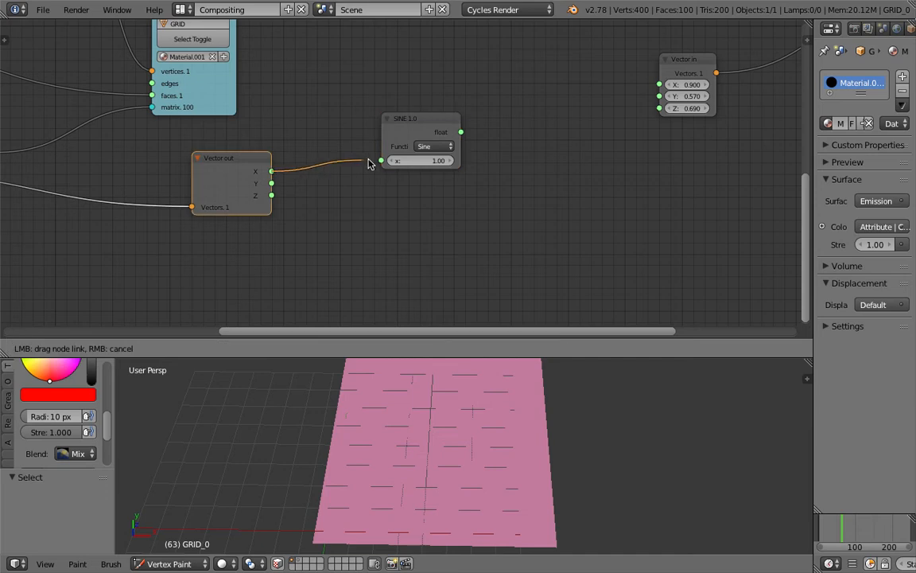
pyautogui.moveTo(368, 164); pyautogui.dragTo(382, 161)
pyautogui.moveTo(462, 132); pyautogui.dragTo(582, 102)
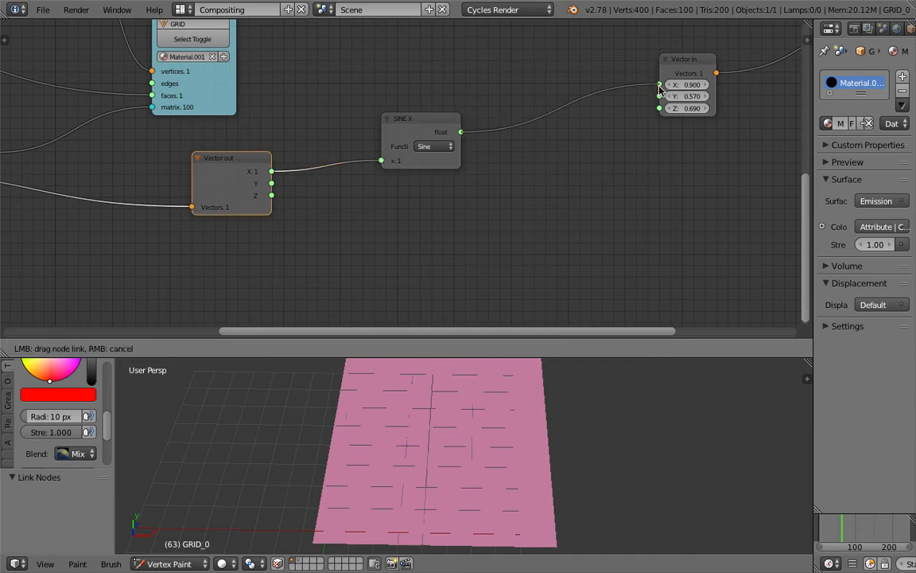
pyautogui.moveTo(659, 86); pyautogui.dragTo(659, 84)
# Move the Vector in and Vertex color new nodes closer to the Sine node, and save over TEMPLATE_COLOR_GRID.blend.
pyautogui.moveTo(625, 217); pyautogui.dragTo(416, 274, button='middle')
pyautogui.moveTo(482, 131); pyautogui.dragTo(404, 153)
pyautogui.moveTo(350, 280); pyautogui.dragTo(388, 189, button='middle')
pyautogui.moveTo(737, 43); pyautogui.dragTo(609, 100)
pyautogui.scroll(-1, 477, 123)
pyautogui.moveTo(437, 127); pyautogui.dragTo(497, 136, button='middle')
pyautogui.hotkey('ctrl', 's')
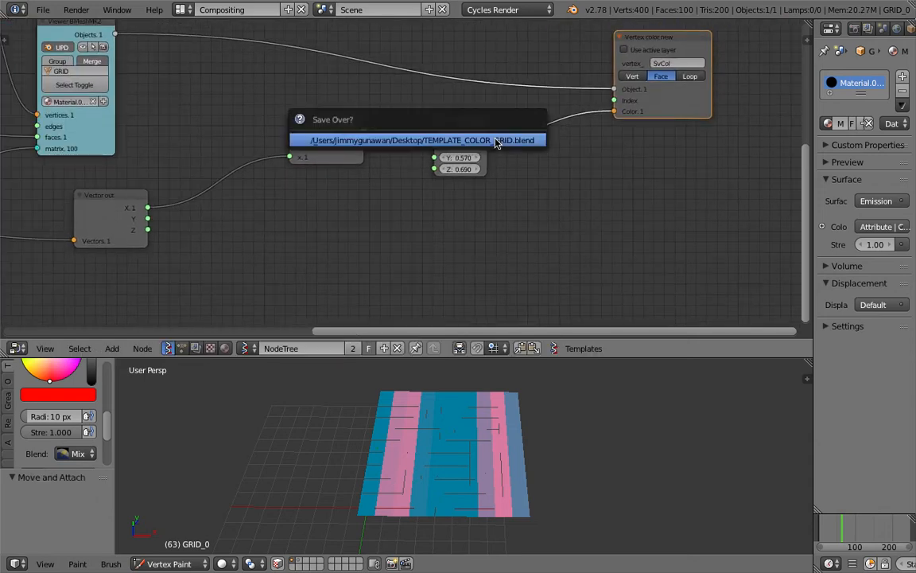
pyautogui.click(495, 140)
# Add a second Math node and insert it on the link between Vector out's X output and the Sine node.
pyautogui.hotkey('shift', 'a')
pyautogui.click(287, 205)
pyautogui.write('mah')
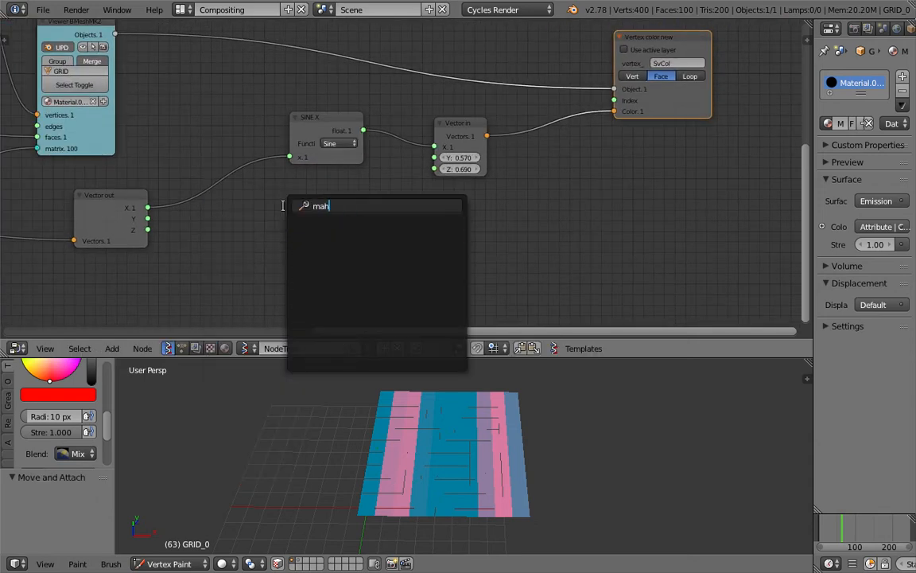
pyautogui.press('BackSpace')
pyautogui.write('th')
pyautogui.press('Return')
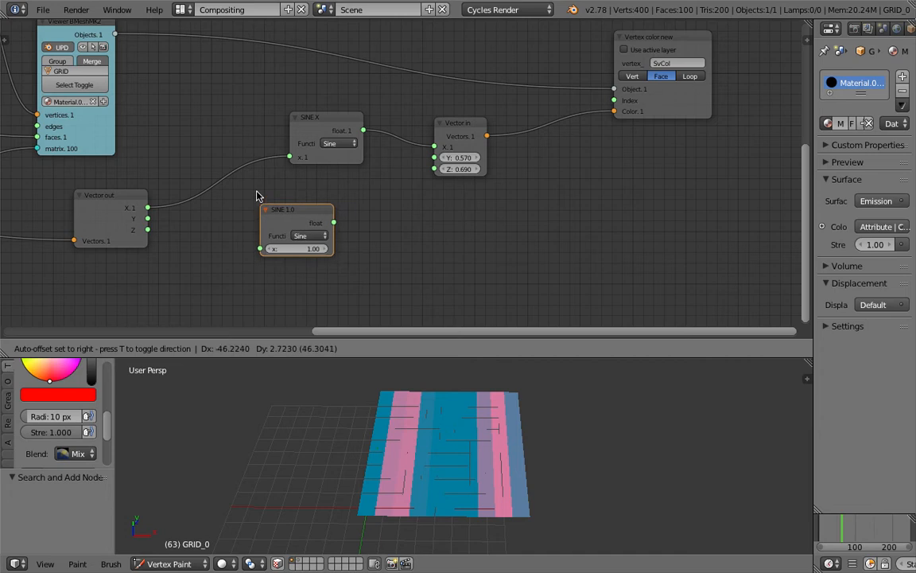
pyautogui.click(213, 157)
# Set the new Math node's function to multiply (*) and its y value to 1.72.
pyautogui.click(266, 197)
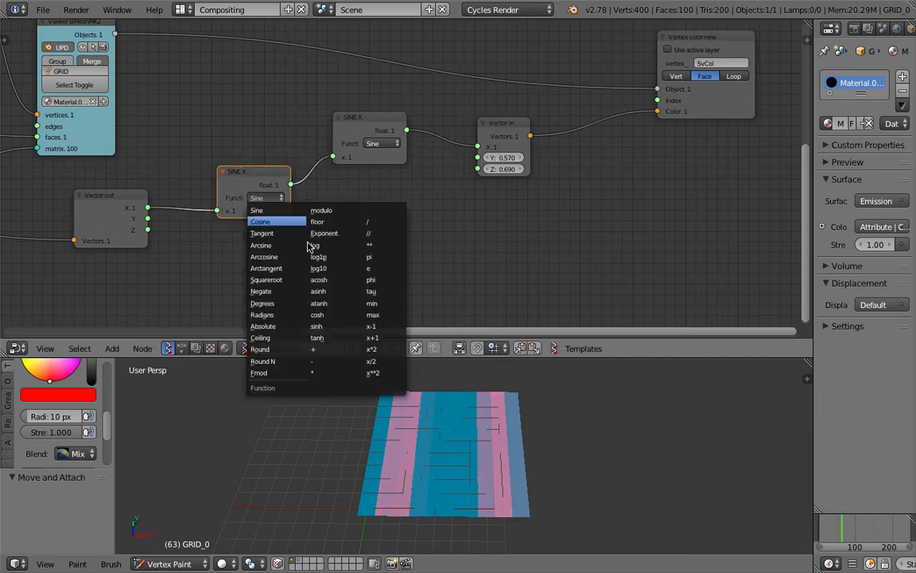
pyautogui.click(334, 372)
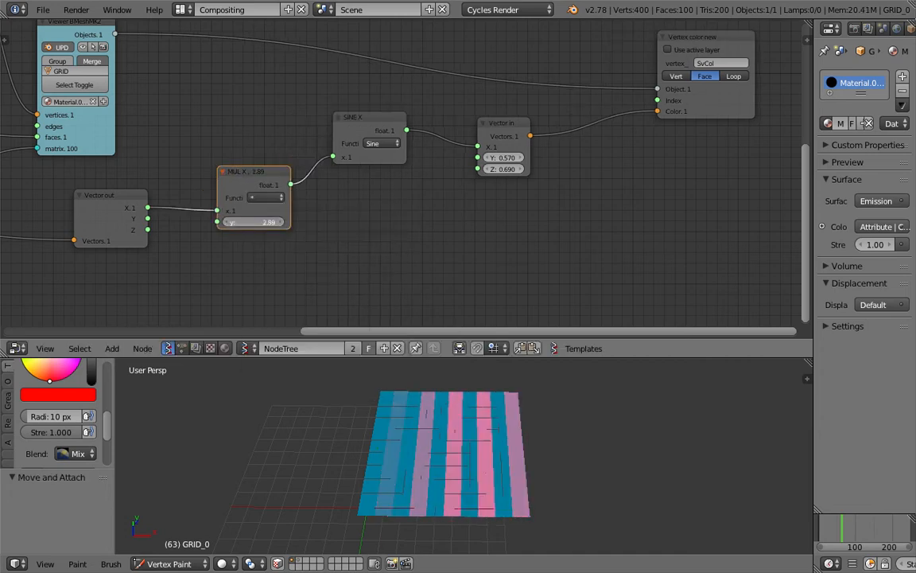
pyautogui.moveTo(256, 222); pyautogui.dragTo(228, 222)
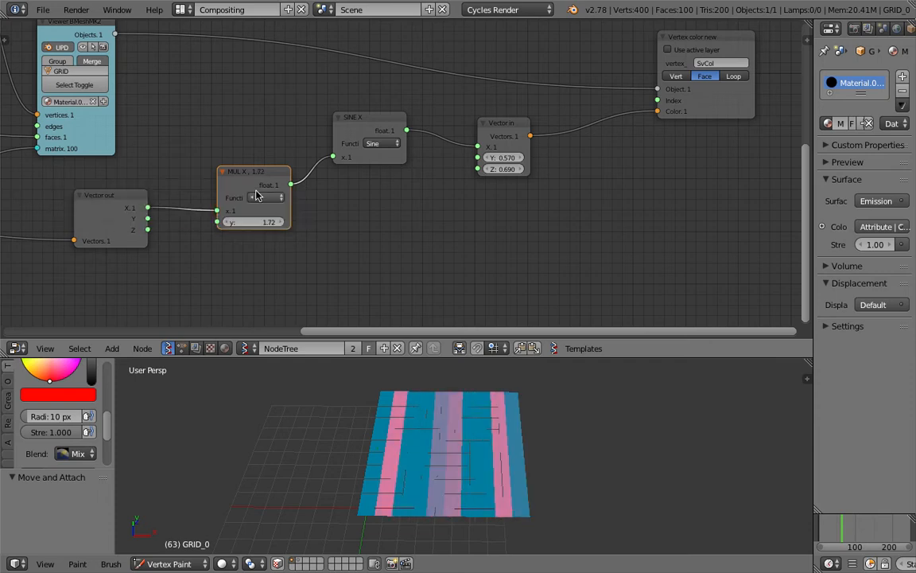
# Raise the lower Plane node's N Vert X and N Vert Y together to give a 900-cell grid, and save the file.
pyautogui.moveTo(255, 180); pyautogui.dragTo(372, 155, button='middle')
pyautogui.scroll(-3, 278, 178)
pyautogui.moveTo(266, 177); pyautogui.dragTo(689, 138, button='middle')
pyautogui.scroll(2, 455, 178)
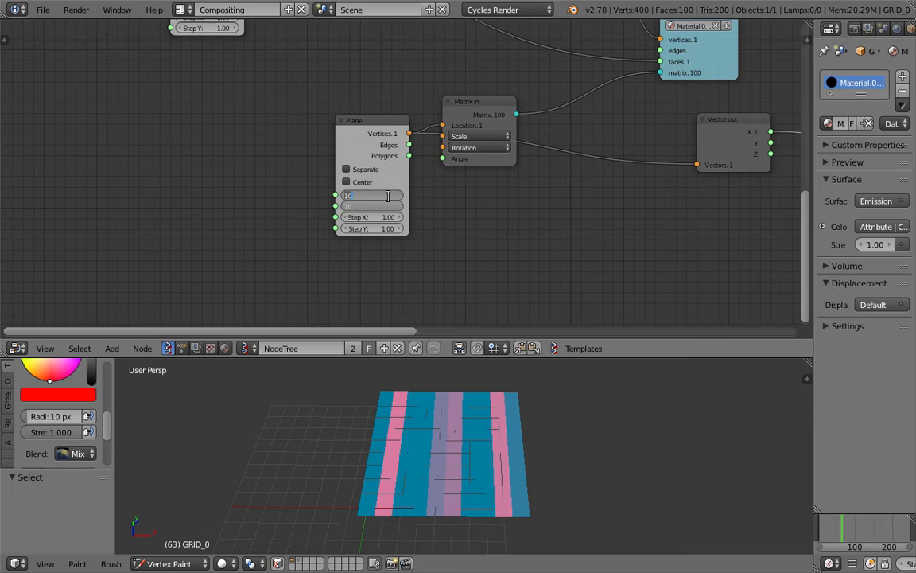
pyautogui.press('Return')
pyautogui.scroll(-4, 657, 387)
pyautogui.keyDown('shift'); pyautogui.moveTo(653, 380); pyautogui.dragTo(593, 430, button='middle'); pyautogui.keyUp('shift')
pyautogui.hotkey('ctrl', 's')
pyautogui.click(593, 417)
# Rearrange the Vector out, Matrix in and lower Plane nodes for a tidier layout, and save the file.
pyautogui.moveTo(607, 187); pyautogui.dragTo(287, 220, button='middle')
pyautogui.scroll(1, 390, 188)
pyautogui.moveTo(417, 154); pyautogui.dragTo(375, 153)
pyautogui.moveTo(169, 144); pyautogui.dragTo(172, 111)
pyautogui.moveTo(50, 151); pyautogui.dragTo(57, 167)
pyautogui.hotkey('ctrl', 's')
pyautogui.click(380, 179)
pyautogui.moveTo(450, 169); pyautogui.dragTo(334, 185, button='middle')
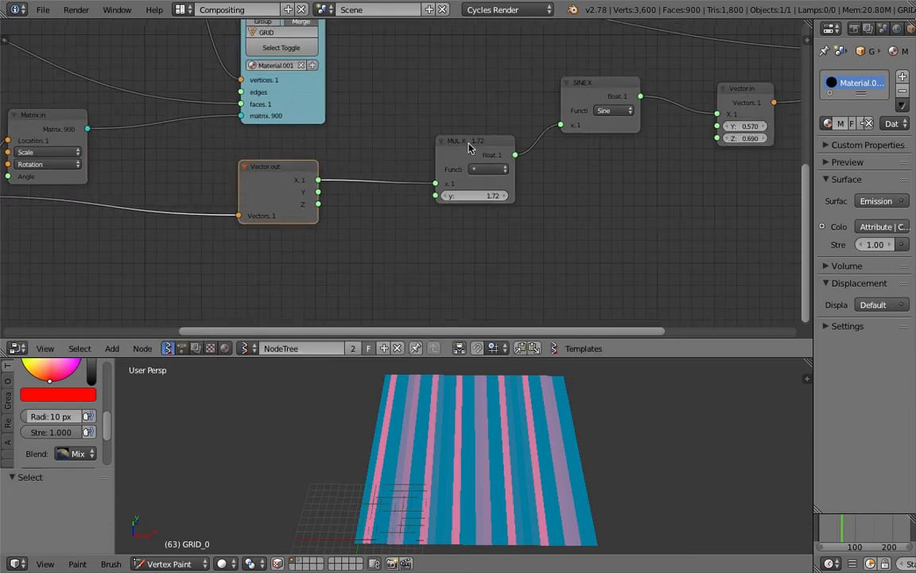
# Move the multiply node closer to the Vector out node, and save the file.
pyautogui.moveTo(462, 153); pyautogui.dragTo(427, 159)
pyautogui.hotkey('ctrl', 's')
pyautogui.click(427, 163)
pyautogui.moveTo(329, 203); pyautogui.dragTo(302, 189, button='middle')
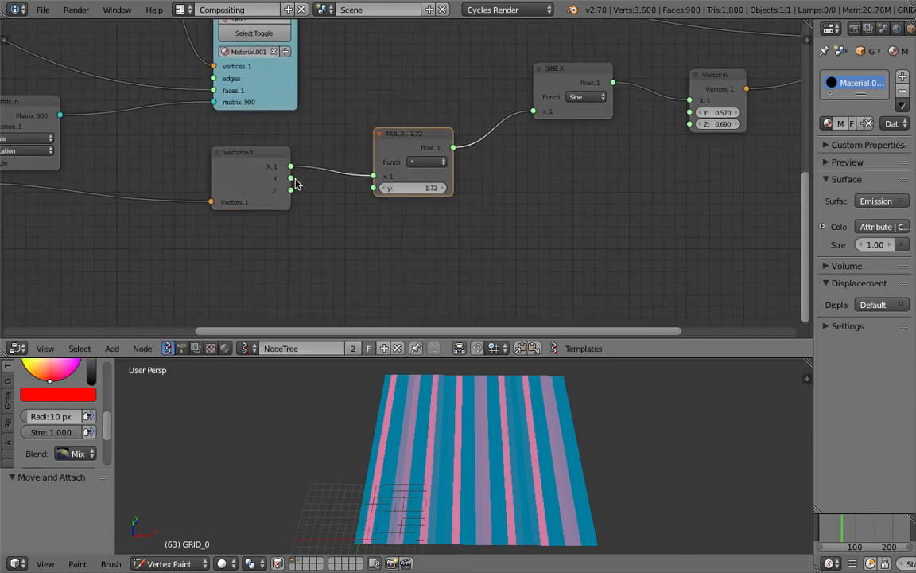
# Connect Vector out's Y output to the multiply node's x input in place of the X output.
pyautogui.moveTo(295, 179); pyautogui.dragTo(305, 178)
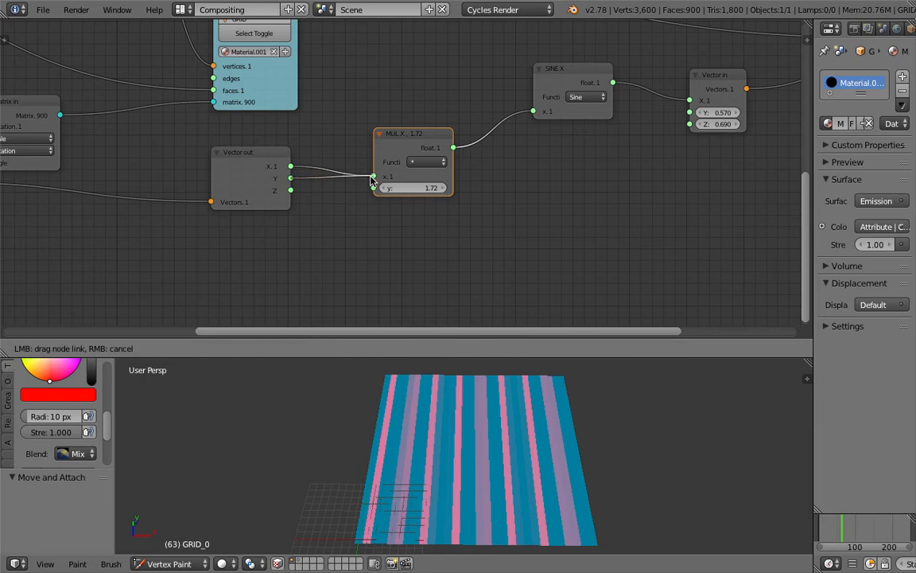
pyautogui.moveTo(372, 179); pyautogui.dragTo(371, 180)
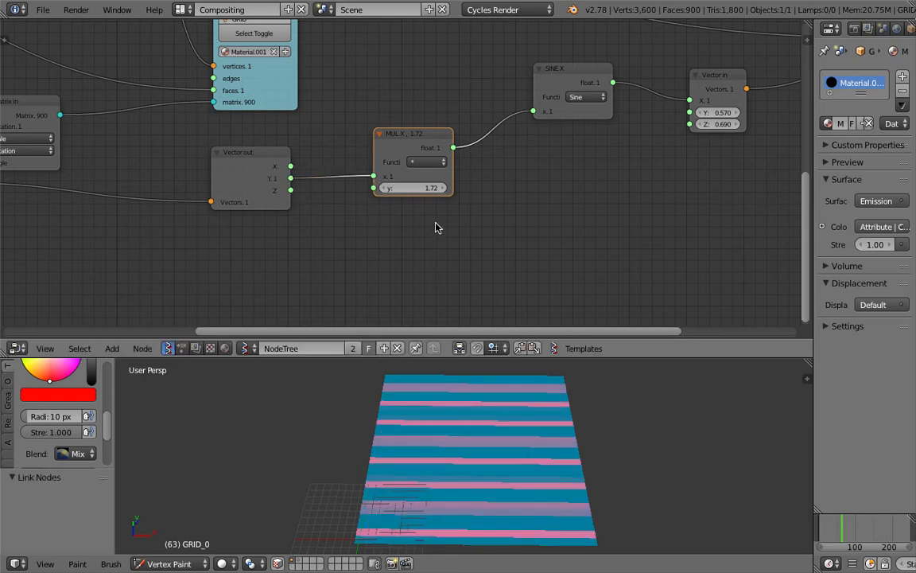
pyautogui.keyDown('ctrl'); pyautogui.hscroll(2, 443, 163); pyautogui.keyUp('ctrl')
# Move the multiply and sine nodes closer to Vector out, and place a copy of the sine node below the original.
pyautogui.moveTo(376, 143); pyautogui.dragTo(358, 141)
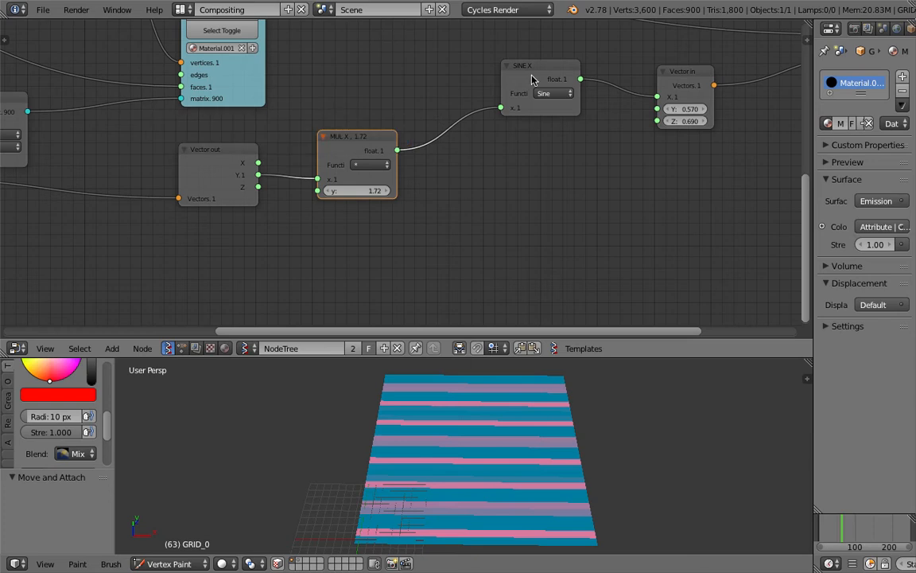
pyautogui.moveTo(532, 79); pyautogui.dragTo(472, 90)
pyautogui.hotkey('shift', 'd')
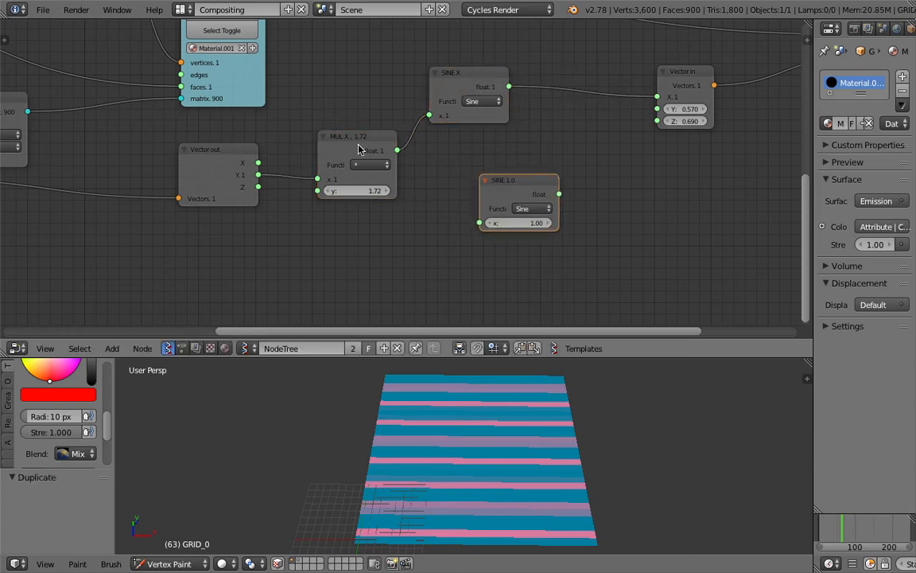
# Connect Vector out's X output to the multiply node's x input and place a copy of the multiply node below it.
pyautogui.moveTo(358, 149); pyautogui.dragTo(354, 129)
pyautogui.moveTo(258, 163); pyautogui.dragTo(272, 164)
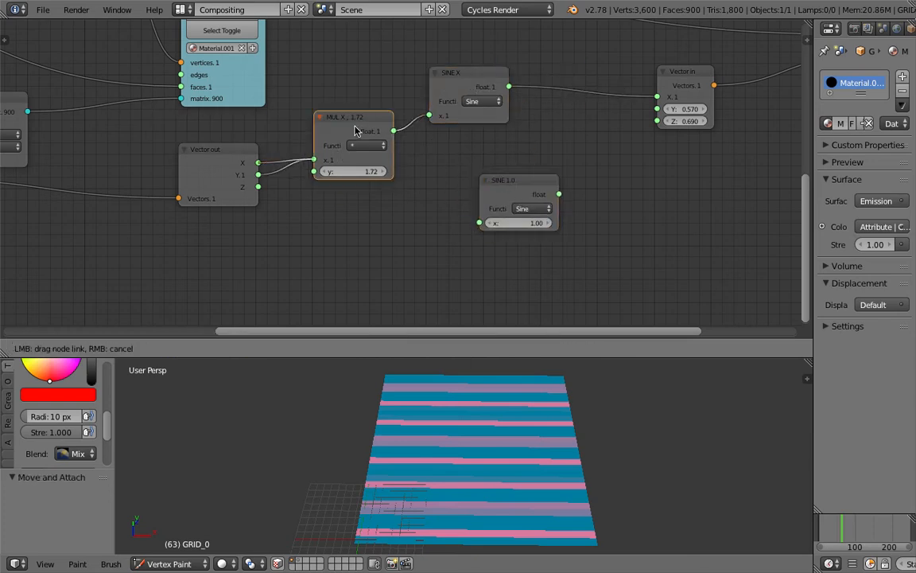
pyautogui.moveTo(356, 131); pyautogui.dragTo(362, 130)
pyautogui.hotkey('shift', 'd')
pyautogui.click(377, 213)
# Connect Vector out's Y output to the x input of the lower multiply node, removing the mistaken link to its y input.
pyautogui.moveTo(258, 174); pyautogui.dragTo(297, 216)
pyautogui.moveTo(321, 260); pyautogui.dragTo(319, 257)
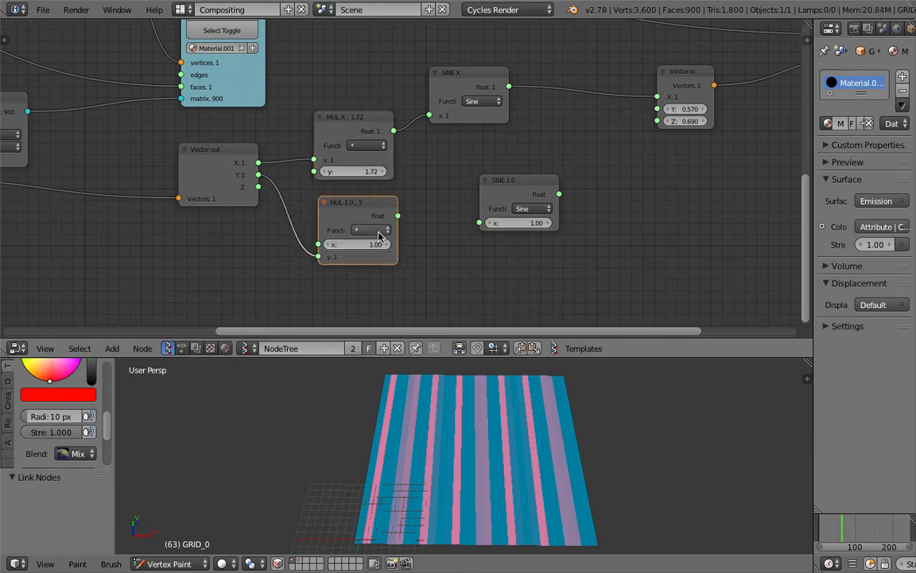
pyautogui.keyDown('ctrl'); pyautogui.moveTo(268, 176); pyautogui.dragTo(310, 221, button='right'); pyautogui.keyUp('ctrl')
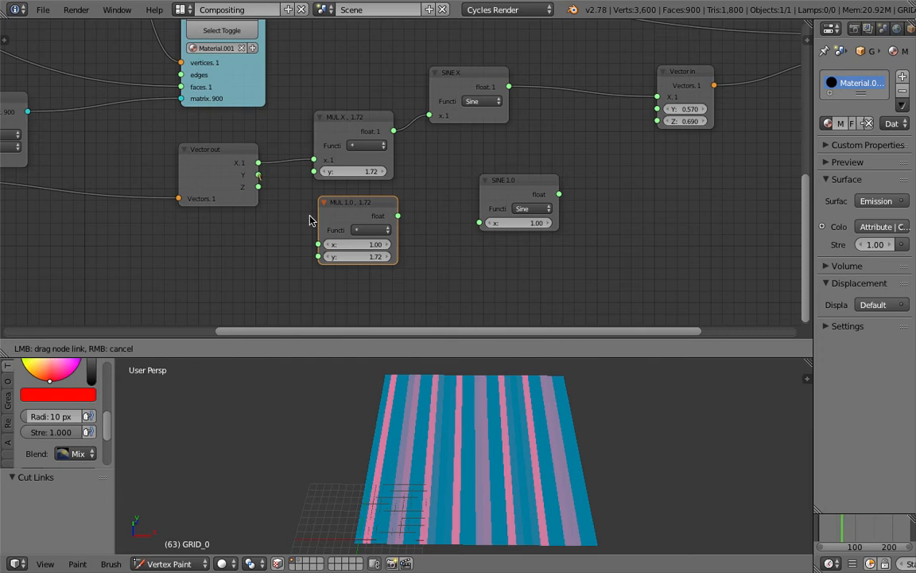
pyautogui.moveTo(323, 247); pyautogui.dragTo(318, 244)
# Feed the lower multiply node into the copied sine node, move that copy beside it, set its function to Cosine, and save.
pyautogui.moveTo(398, 216); pyautogui.dragTo(466, 226)
pyautogui.moveTo(526, 218); pyautogui.dragTo(468, 183)
pyautogui.click(535, 210)
pyautogui.click(549, 238)
pyautogui.hotkey('ctrl', 's')
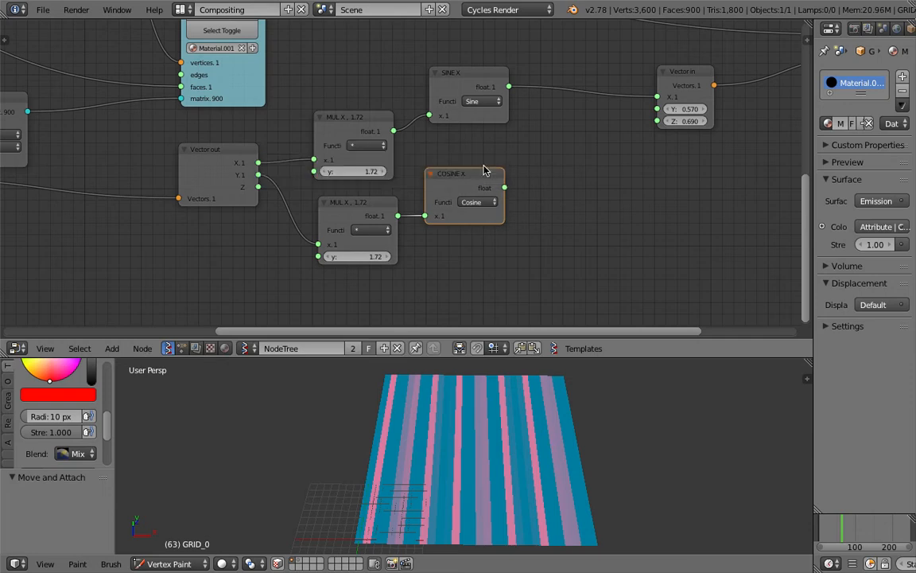
# Save the file and connect the cosine node's output to the Vector in node's Y input.
pyautogui.moveTo(572, 156); pyautogui.dragTo(479, 167, button='middle')
pyautogui.hotkey('ctrl', 's')
pyautogui.click(479, 167)
pyautogui.moveTo(411, 199); pyautogui.dragTo(567, 118)
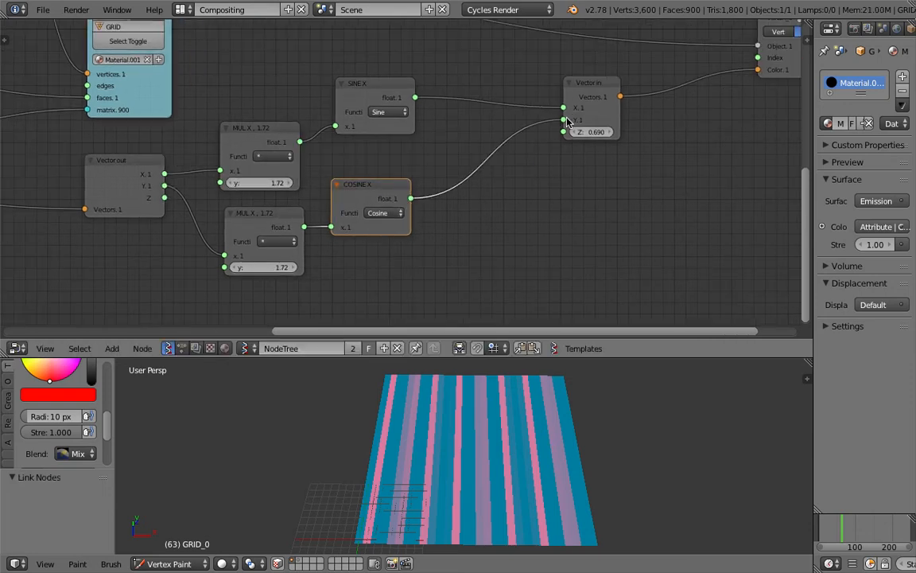
# Enlarge the 3D viewport, turn the view to face the colored grid from above, and save the file.
pyautogui.moveTo(509, 374)
pyautogui.mouseDown(button='middle')
pyautogui.moveTo(538, 470)
pyautogui.moveTo(557, 360)
pyautogui.mouseUp(button='middle')
pyautogui.moveTo(556, 358); pyautogui.dragTo(539, 234)
pyautogui.moveTo(533, 370); pyautogui.dragTo(485, 397, button='middle')
pyautogui.hotkey('ctrl', 's')
pyautogui.click(447, 408)
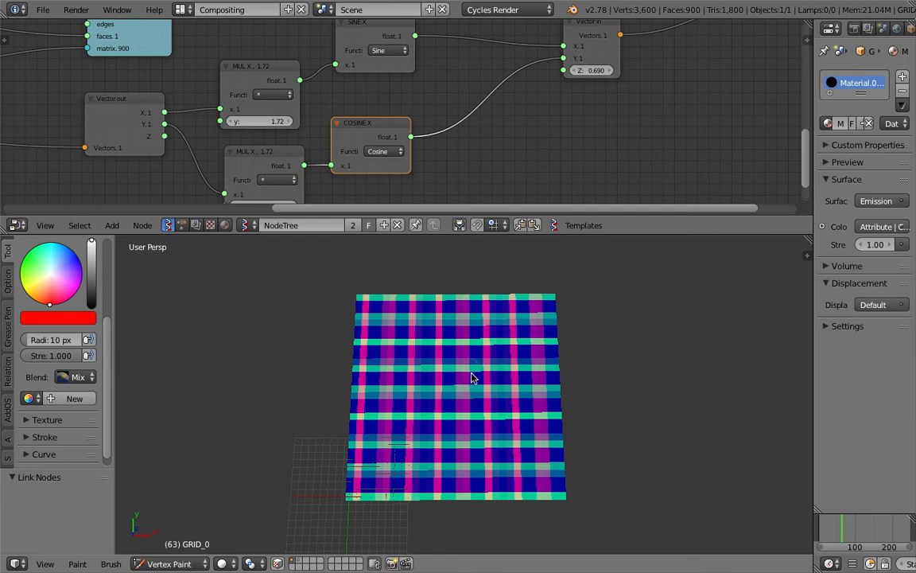
# Set the Z value of the Vector in node that supplies the vertex colors to 1.
pyautogui.scroll(-1, 542, 133)
pyautogui.moveTo(541, 132); pyautogui.dragTo(505, 181, button='middle')
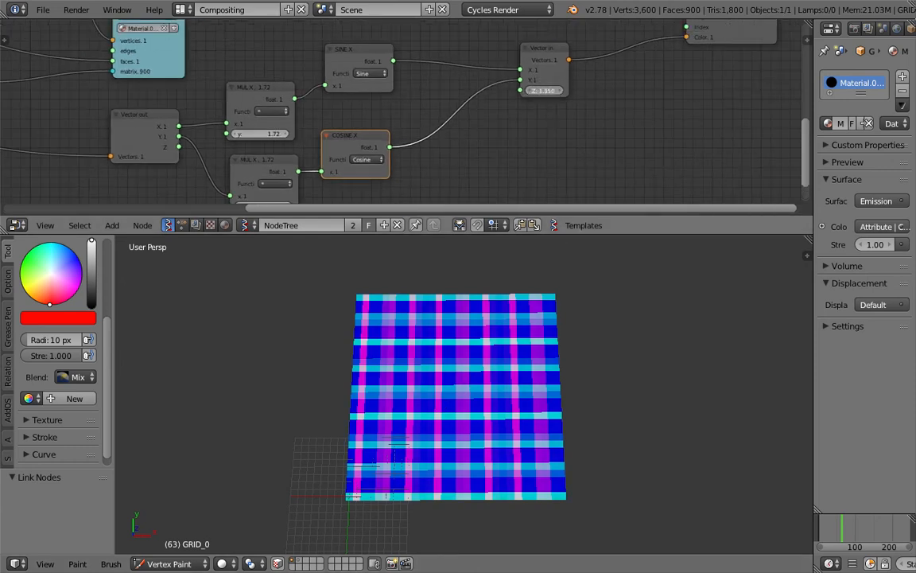
pyautogui.moveTo(549, 91); pyautogui.dragTo(544, 94)
pyautogui.click(545, 93)
pyautogui.write('1')
pyautogui.press('Return')
pyautogui.moveTo(572, 129); pyautogui.dragTo(569, 136, button='middle')
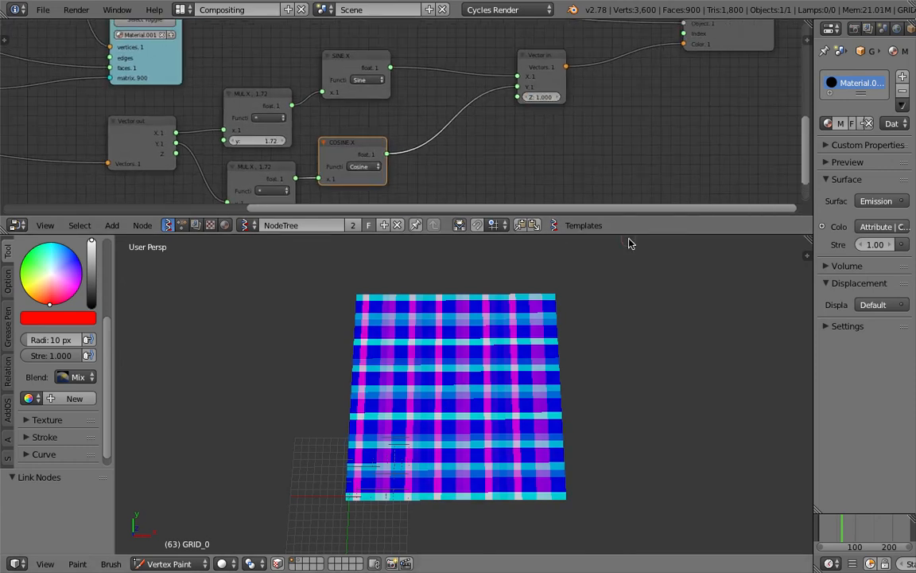
# Give the node editor more height and set the y value of both multiply nodes to 1.90.
pyautogui.moveTo(628, 235); pyautogui.dragTo(625, 307)
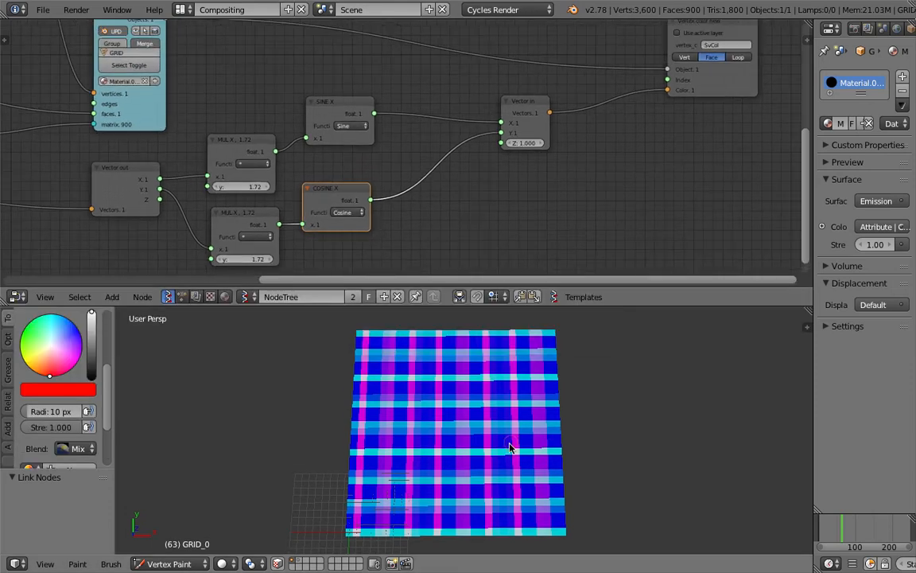
pyautogui.moveTo(423, 219); pyautogui.dragTo(457, 216, button='middle')
pyautogui.moveTo(345, 193); pyautogui.dragTo(351, 187, button='middle')
pyautogui.moveTo(284, 176); pyautogui.dragTo(295, 176)
pyautogui.moveTo(284, 250); pyautogui.dragTo(303, 249)
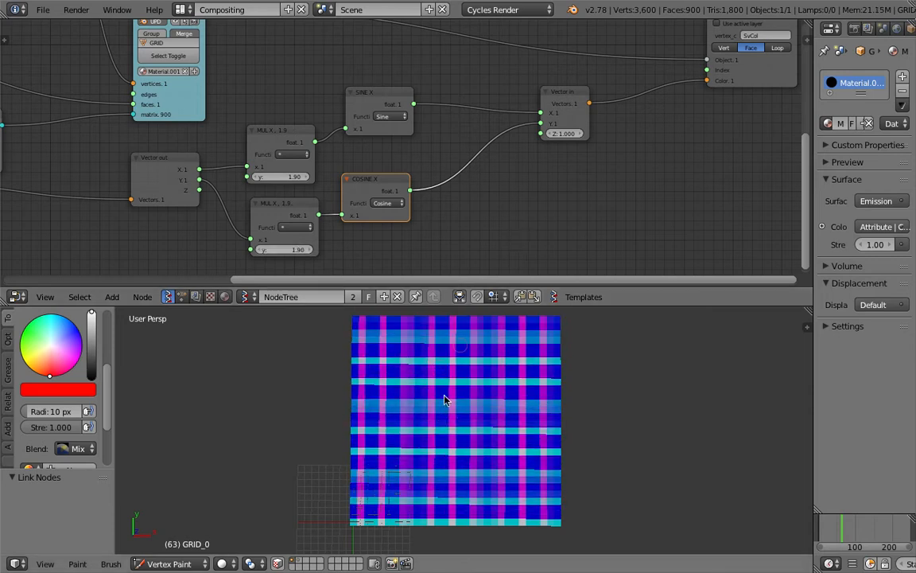
# Move the Vertex color new node closer to Vector in and tidy the nodes leading into it.
pyautogui.moveTo(614, 198); pyautogui.dragTo(520, 219, button='middle')
pyautogui.moveTo(659, 108); pyautogui.dragTo(603, 103)
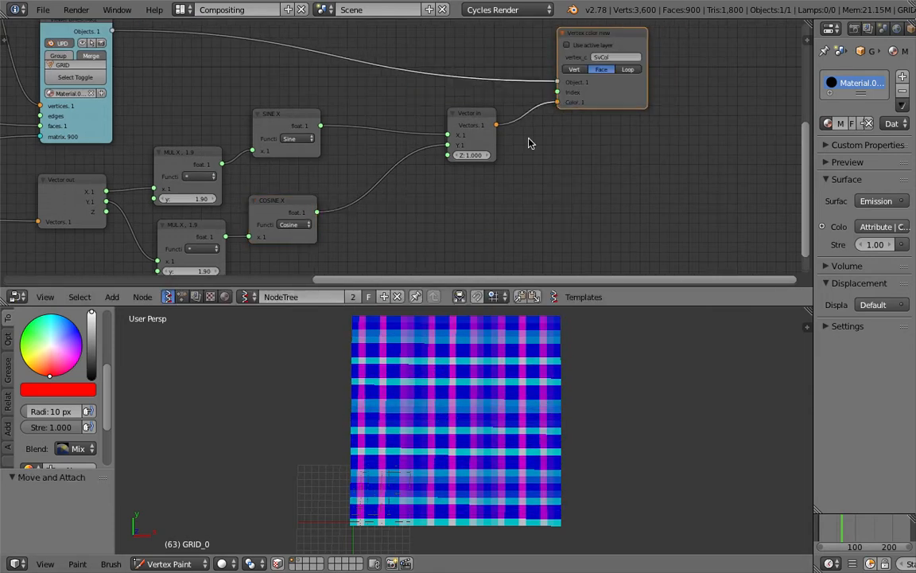
pyautogui.moveTo(470, 122); pyautogui.dragTo(539, 110, button='middle')
pyautogui.moveTo(539, 110); pyautogui.dragTo(518, 117)
pyautogui.moveTo(387, 121); pyautogui.dragTo(440, 112, button='middle')
pyautogui.moveTo(421, 98); pyautogui.dragTo(422, 111)
# Rearrange the Vector out and lower Plane nodes to open up space between them and their neighbours.
pyautogui.moveTo(324, 180); pyautogui.dragTo(381, 162, button='middle')
pyautogui.moveTo(259, 163); pyautogui.dragTo(230, 177)
pyautogui.moveTo(229, 191); pyautogui.dragTo(370, 140, button='middle')
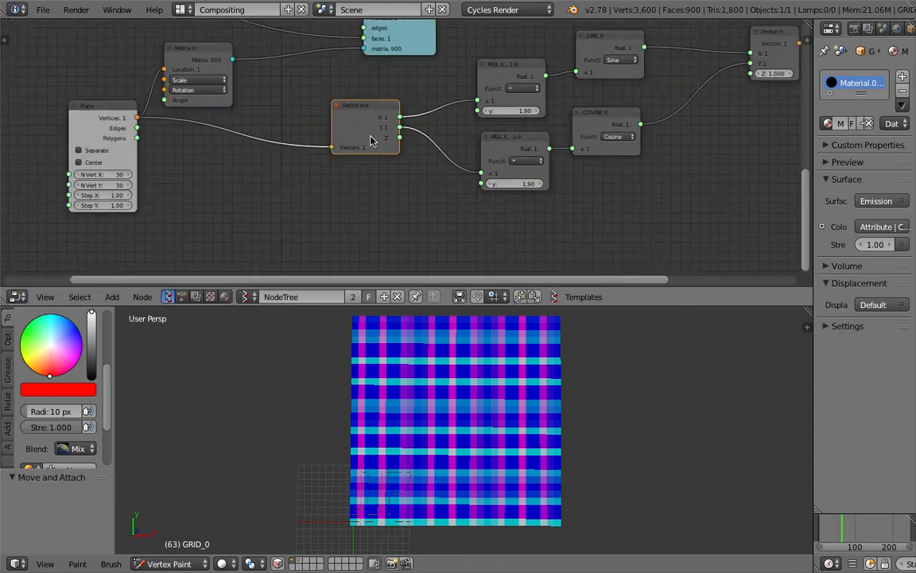
pyautogui.scroll(-1, 366, 137)
pyautogui.moveTo(146, 122); pyautogui.dragTo(111, 132)
pyautogui.moveTo(354, 120); pyautogui.dragTo(335, 132)
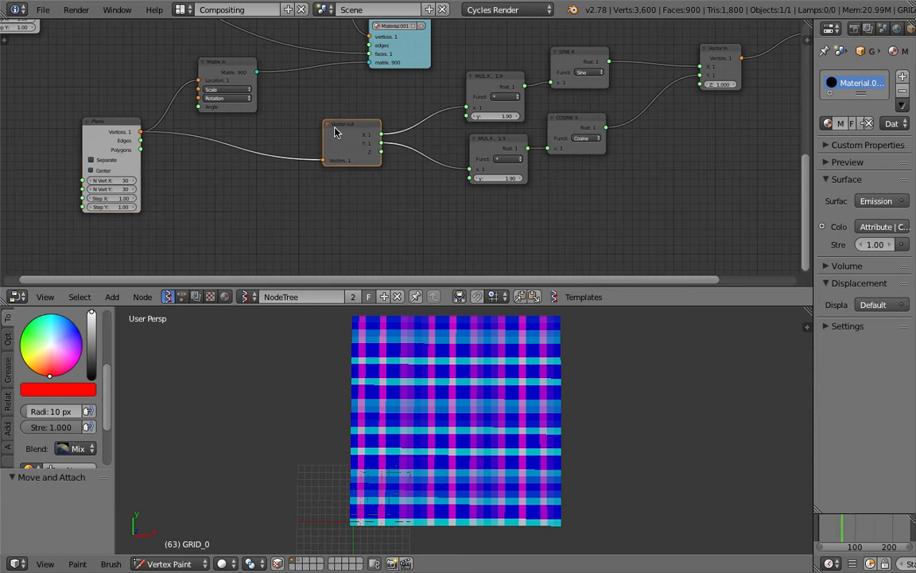
pyautogui.moveTo(389, 199); pyautogui.dragTo(356, 196, button='middle')
pyautogui.moveTo(457, 170); pyautogui.dragTo(469, 207, button='middle')
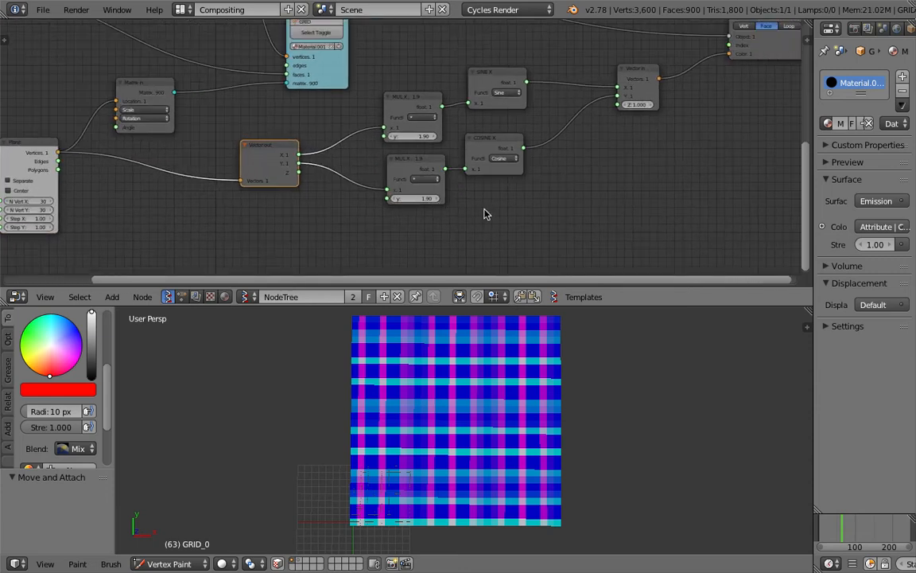
pyautogui.hotkey('ctrl', 'Left')
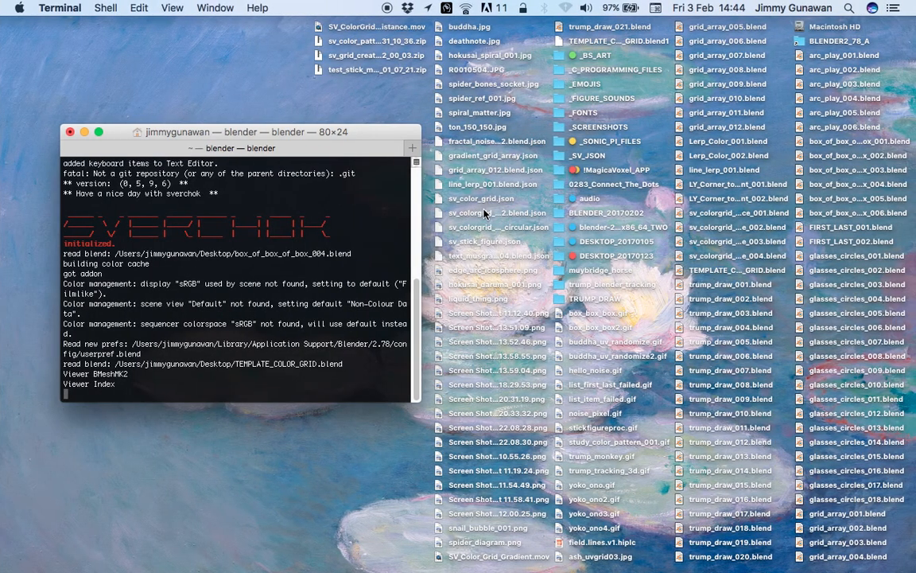
pyautogui.hotkey('ctrl', 'Right')
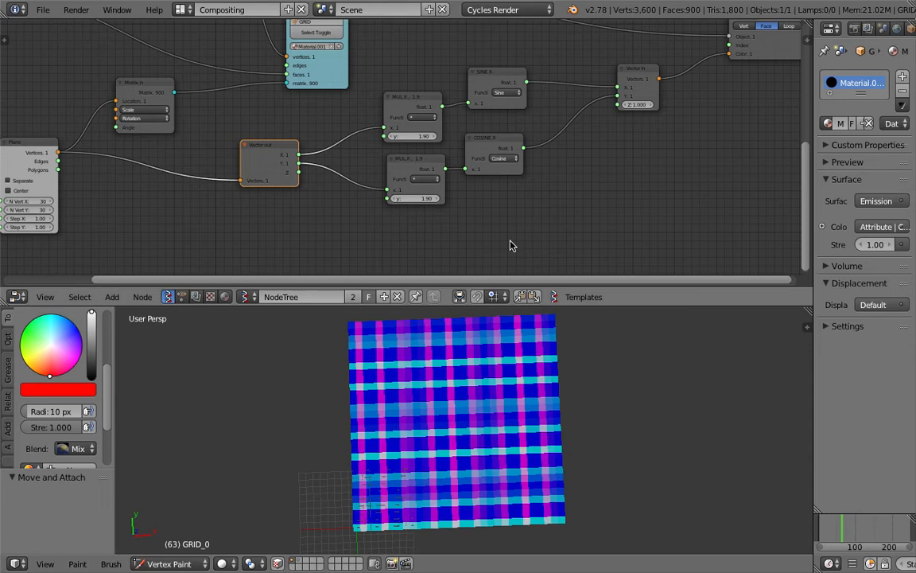
pyautogui.hscroll(1, 510, 240)
# Save the file and add a Distance node below the Vector out node.
pyautogui.hotkey('ctrl', 's')
pyautogui.click(506, 228)
pyautogui.scroll(-3, 493, 229)
pyautogui.hotkey('shift', 'a')
pyautogui.click(477, 232)
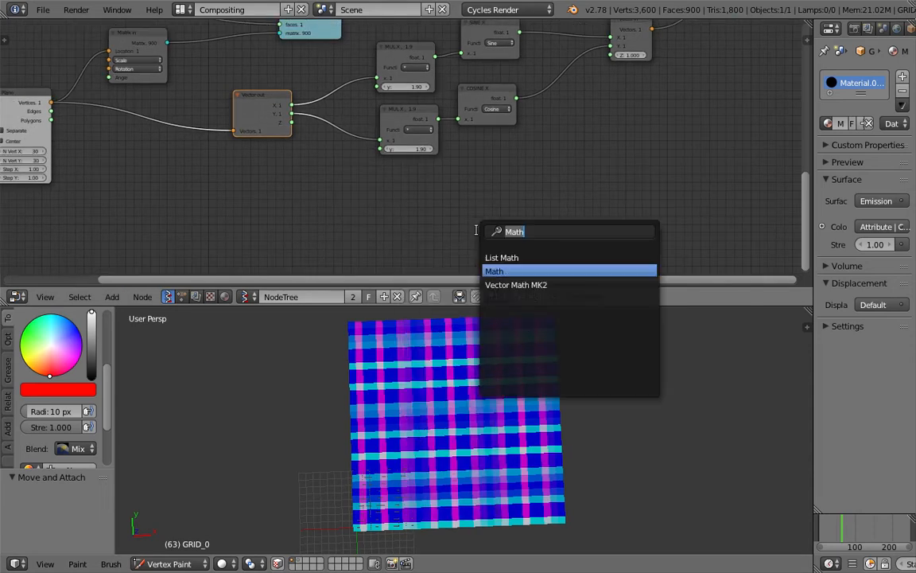
pyautogui.write('ds')
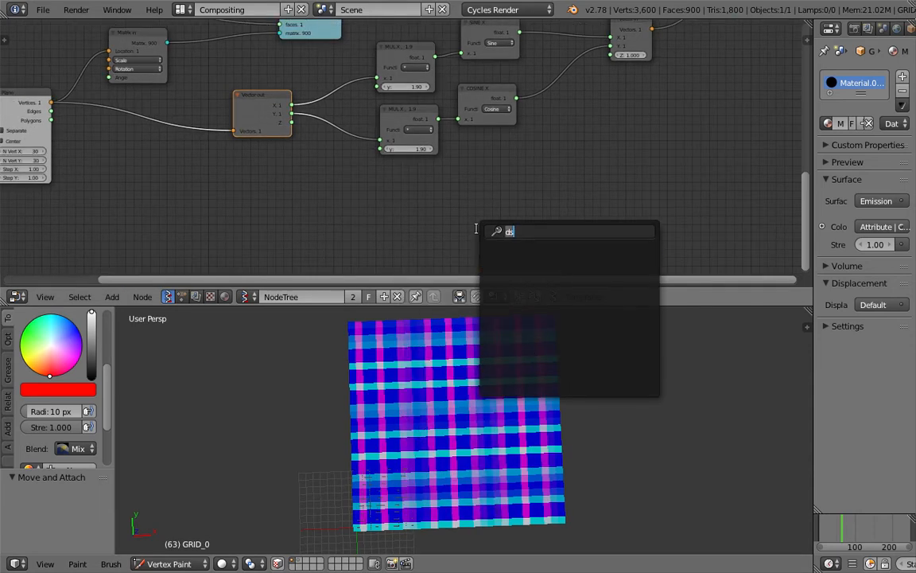
pyautogui.write('dis')
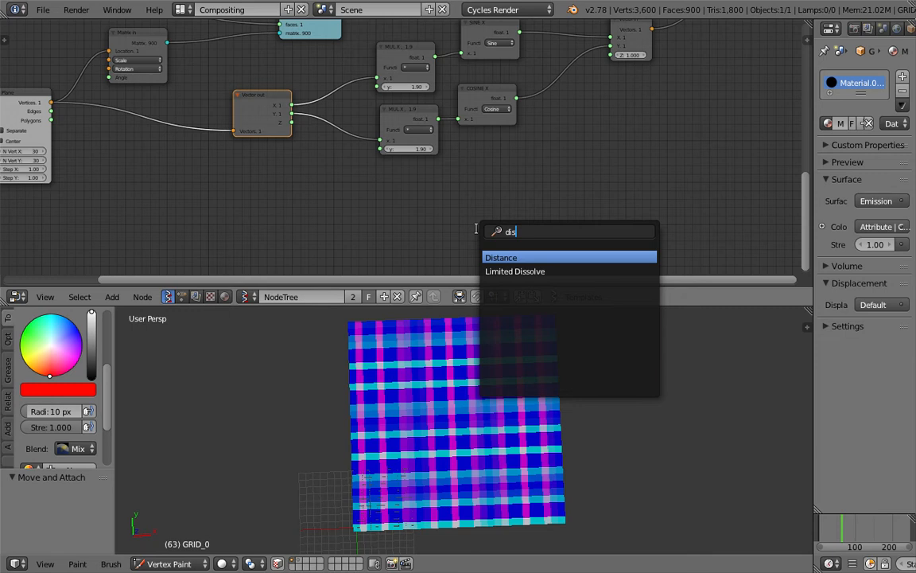
pyautogui.press('Return')
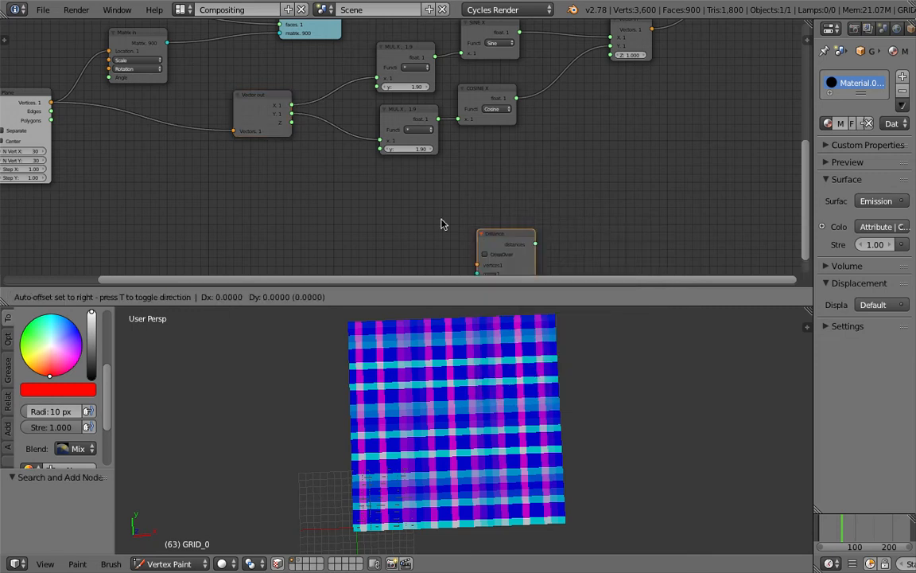
pyautogui.click(265, 172)
# Add a second Vector in node below and to the left of the Distance node.
pyautogui.keyDown('ctrl'); pyautogui.hscroll(-4, 296, 194); pyautogui.keyUp('ctrl')
pyautogui.press('space')
pyautogui.write('vec')
pyautogui.press('Return')
pyautogui.click(300, 231)
# With CrossOver enabled on the Distance node, connect Plane Vertices to vertices1 and the new Vector in to vertices2, and move Distance closer.
pyautogui.moveTo(322, 229); pyautogui.dragTo(278, 151)
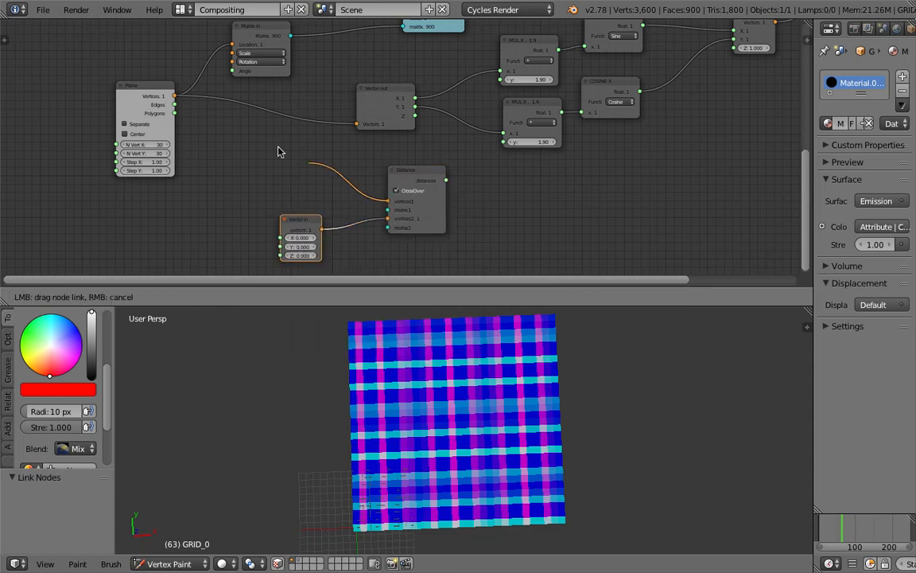
pyautogui.moveTo(178, 97); pyautogui.dragTo(175, 96)
pyautogui.moveTo(421, 176)
pyautogui.mouseDown()
pyautogui.moveTo(408, 174)
pyautogui.moveTo(427, 164)
pyautogui.mouseUp()
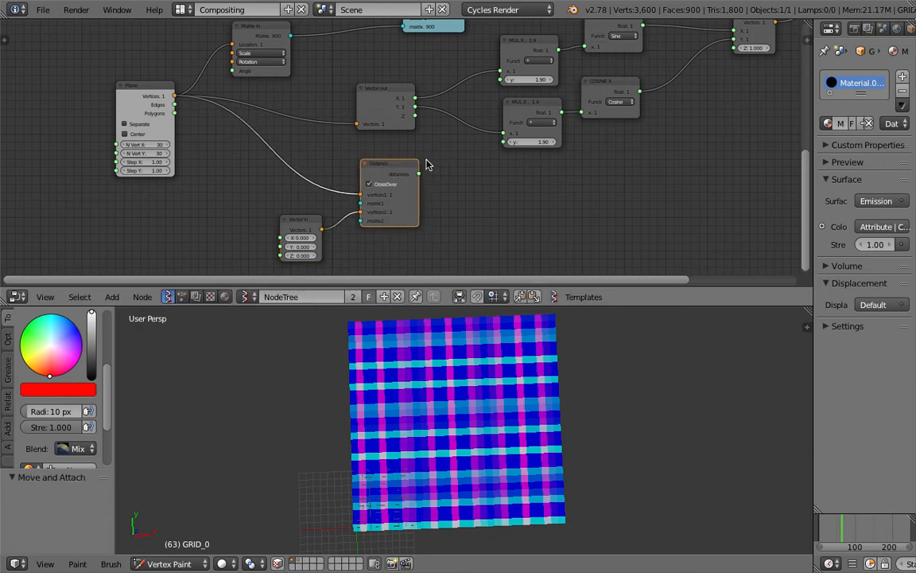
# Connect the Distance node's distances output to the x inputs of both multiply nodes, and save the file.
pyautogui.moveTo(444, 167); pyautogui.dragTo(402, 173, button='middle')
pyautogui.moveTo(419, 173); pyautogui.dragTo(460, 78)
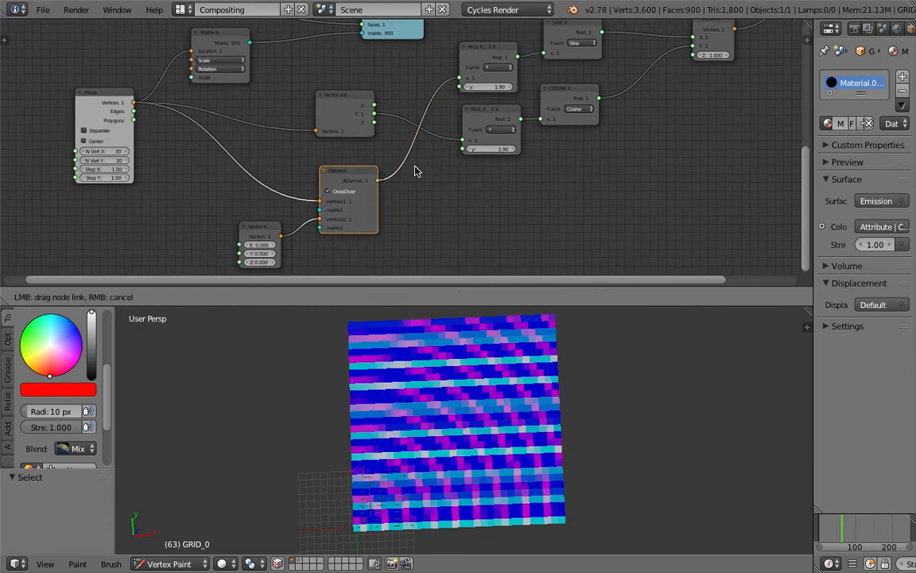
pyautogui.moveTo(461, 146); pyautogui.dragTo(462, 141)
pyautogui.hotkey('ctrl', 's')
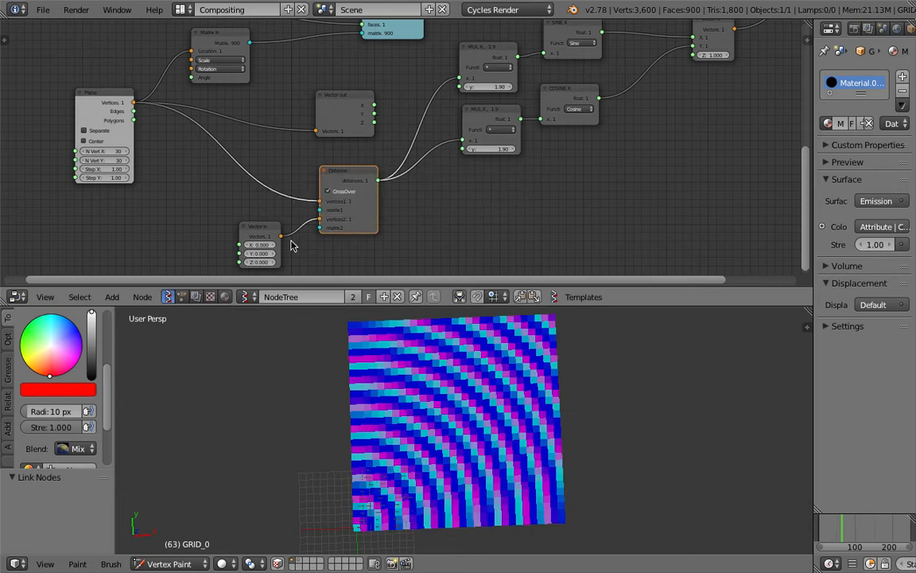
# Set the X value to 13.23 and the Y value to 13.17 on the Vector in node feeding Distance.
pyautogui.moveTo(260, 245); pyautogui.dragTo(317, 245)
pyautogui.moveTo(260, 253); pyautogui.dragTo(340, 253)
pyautogui.click(258, 253)
# Set the lower multiply node's y value to 0.70 and the upper one's to 1.99.
pyautogui.click(557, 156)
pyautogui.moveTo(533, 171); pyautogui.dragTo(464, 191, button='middle')
pyautogui.moveTo(429, 168); pyautogui.dragTo(402, 168)
pyautogui.moveTo(445, 106)
pyautogui.mouseDown()
pyautogui.moveTo(425, 108)
pyautogui.moveTo(443, 111)
pyautogui.mouseUp()
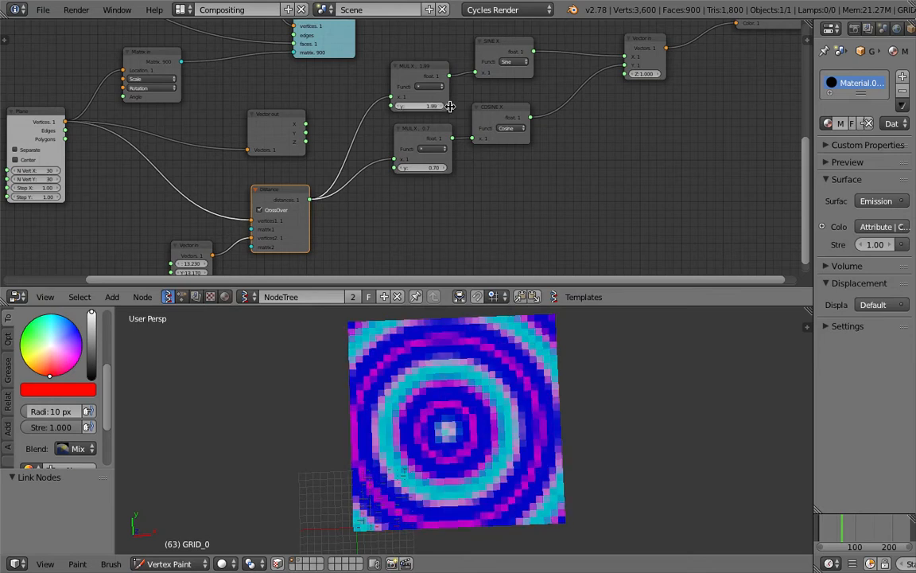
# Spread out the sine, cosine, upper multiply and color Vector in nodes for a clearer layout, and save the file.
pyautogui.moveTo(579, 88); pyautogui.dragTo(465, 145, button='middle')
pyautogui.moveTo(528, 101); pyautogui.dragTo(554, 90)
pyautogui.hotkey('ctrl', 's')
pyautogui.click(555, 90)
pyautogui.moveTo(400, 108); pyautogui.dragTo(406, 95)
pyautogui.moveTo(386, 169); pyautogui.dragTo(423, 160)
pyautogui.moveTo(312, 117); pyautogui.dragTo(317, 87)
# Save the blend file as a separate numbered copy, TEMPLATE_COLOR_GRID1.blend.
pyautogui.click(42, 10)
pyautogui.click(91, 131)
pyautogui.click(865, 43)
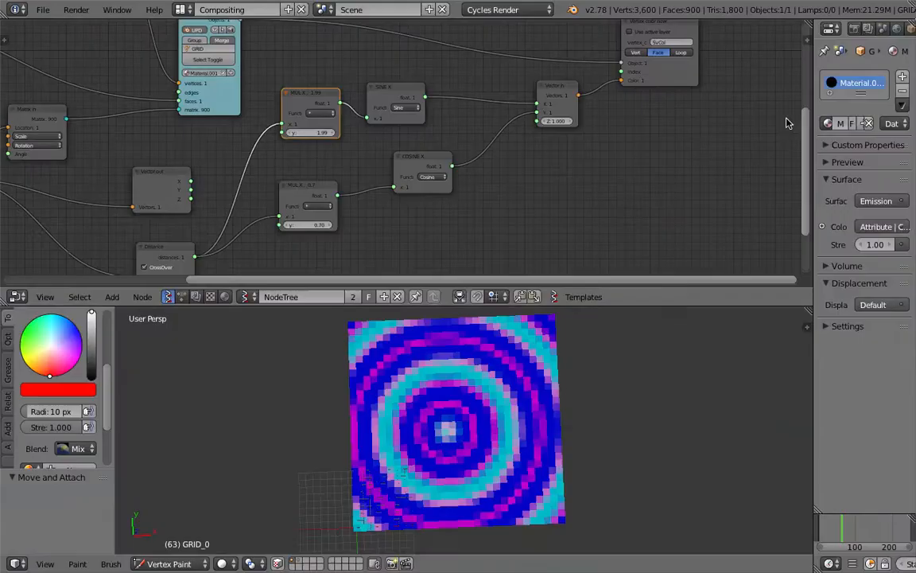
# Open Safari and switch back to the Blender node setup.
pyautogui.press('super+Tab')
pyautogui.press('super+space')
pyautogui.write('safari')
pyautogui.press('Return')
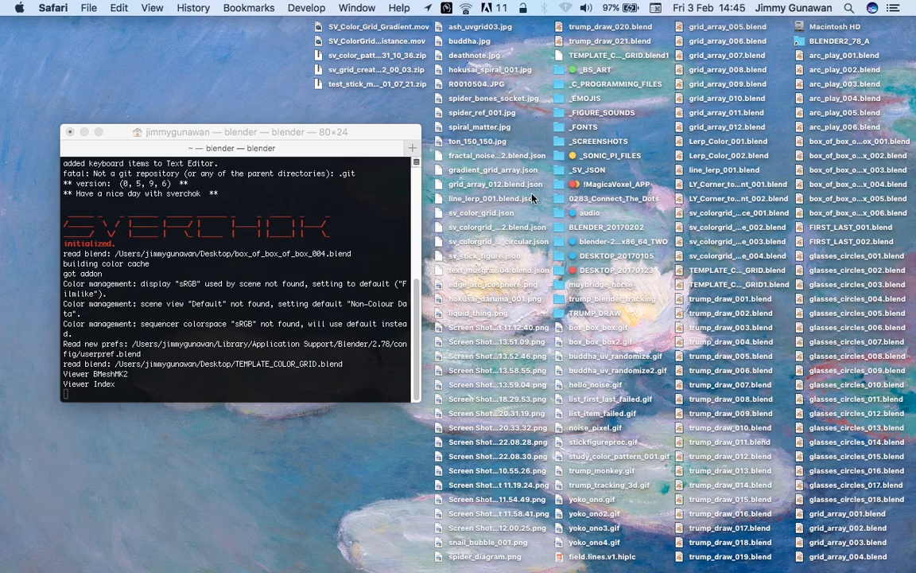
pyautogui.press('super+Tab')
pyautogui.scroll(-5, 519, 373)
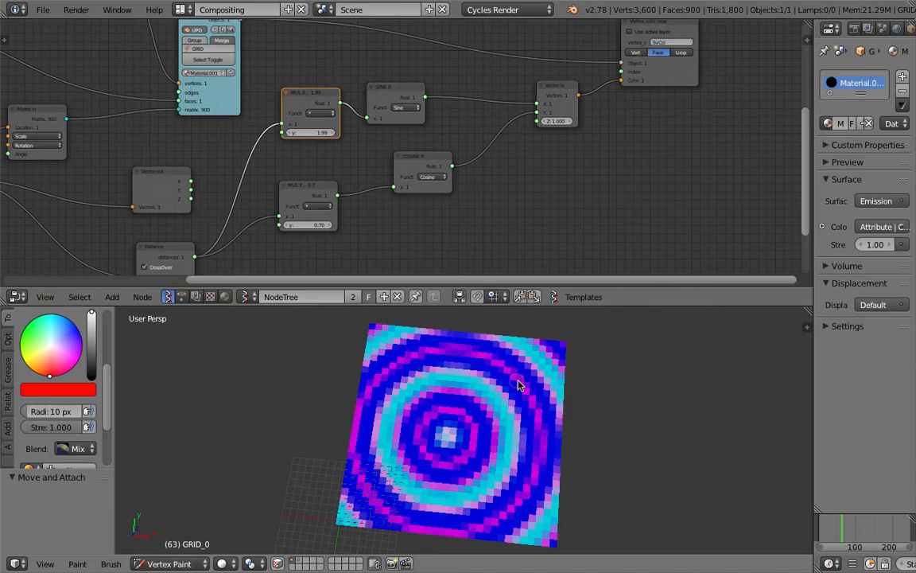
pyautogui.press('super+Tab')
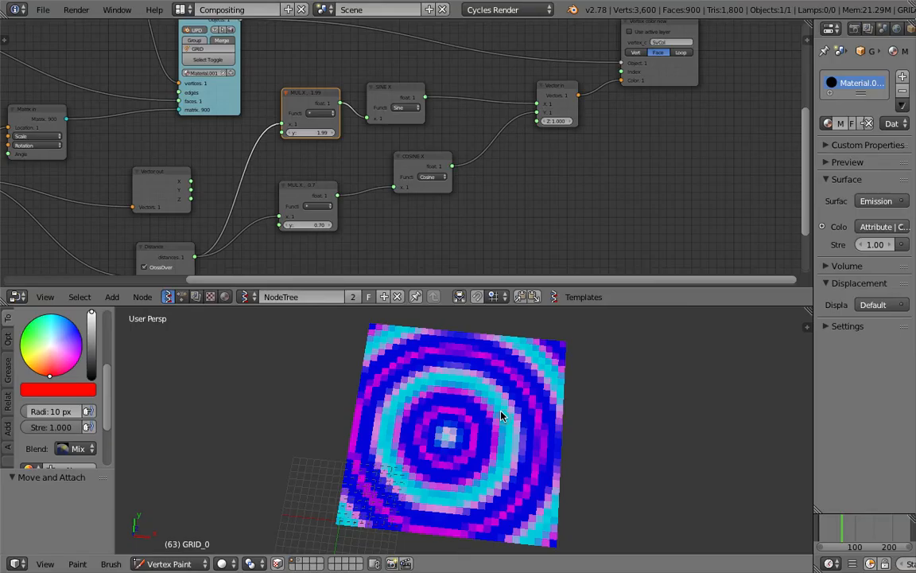
# Connect Vector out's X output to the upper multiply node's x input, keeping the distances output on the lower multiply node.
pyautogui.moveTo(501, 415); pyautogui.dragTo(446, 136, button='middle')
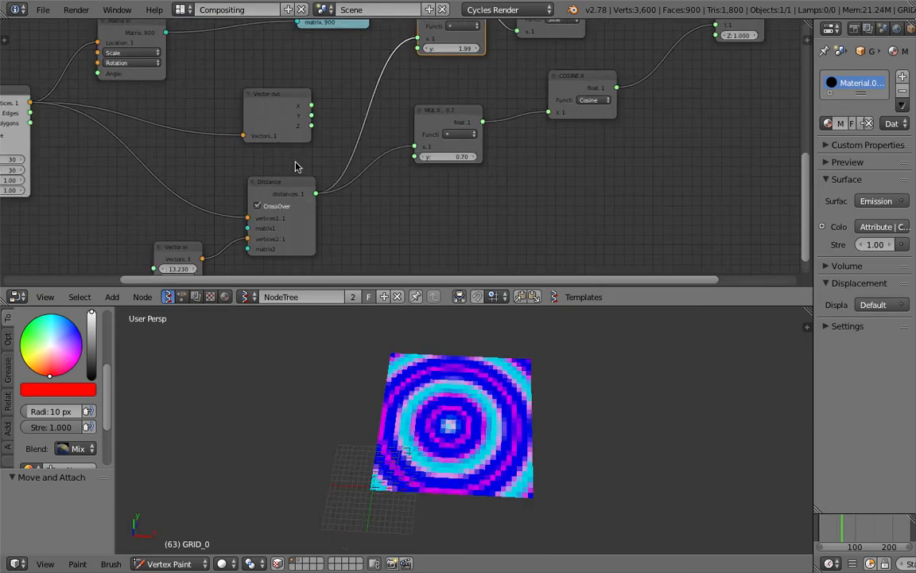
pyautogui.moveTo(312, 108); pyautogui.dragTo(292, 136, button='middle')
pyautogui.moveTo(290, 135); pyautogui.dragTo(398, 69)
pyautogui.moveTo(406, 194); pyautogui.dragTo(394, 176)
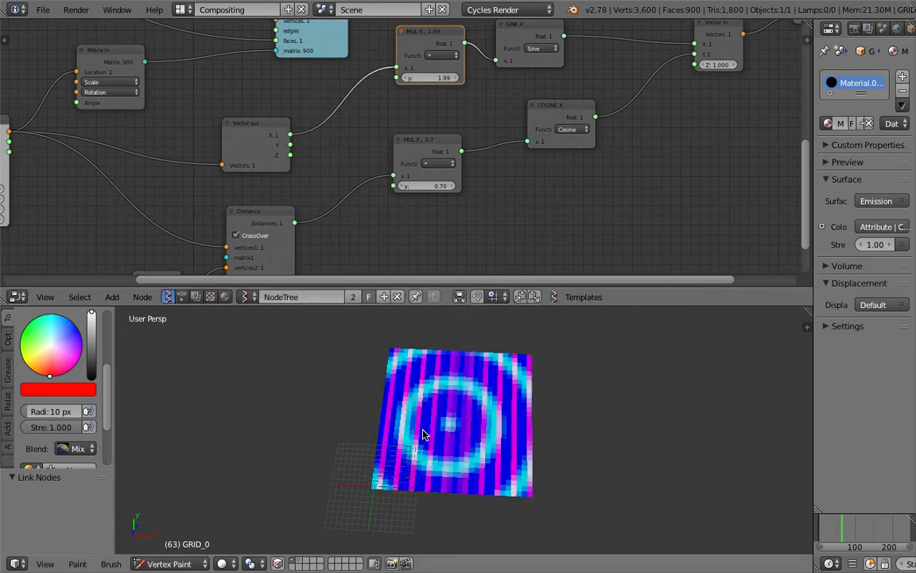
# Relink the sine output to the color Vector in's X input and leave its Y input without the cosine link.
pyautogui.moveTo(423, 434)
pyautogui.mouseDown(button='middle')
pyautogui.moveTo(376, 469)
pyautogui.moveTo(541, 425)
pyautogui.moveTo(391, 404)
pyautogui.mouseUp(button='middle')
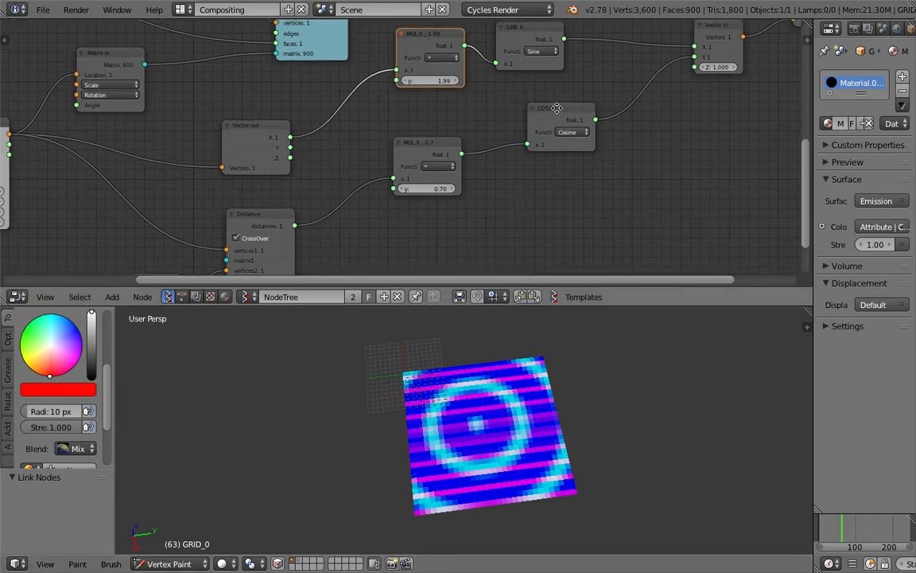
pyautogui.moveTo(585, 64); pyautogui.dragTo(544, 101, button='middle')
pyautogui.moveTo(522, 73); pyautogui.dragTo(653, 92)
pyautogui.moveTo(524, 73)
pyautogui.mouseDown()
pyautogui.moveTo(583, 74)
pyautogui.moveTo(598, 65)
pyautogui.mouseUp()
pyautogui.keyDown('ctrl'); pyautogui.moveTo(597, 64); pyautogui.dragTo(597, 86); pyautogui.keyUp('ctrl')
pyautogui.moveTo(524, 74); pyautogui.dragTo(654, 81)
pyautogui.moveTo(572, 424); pyautogui.dragTo(475, 447, button='middle')
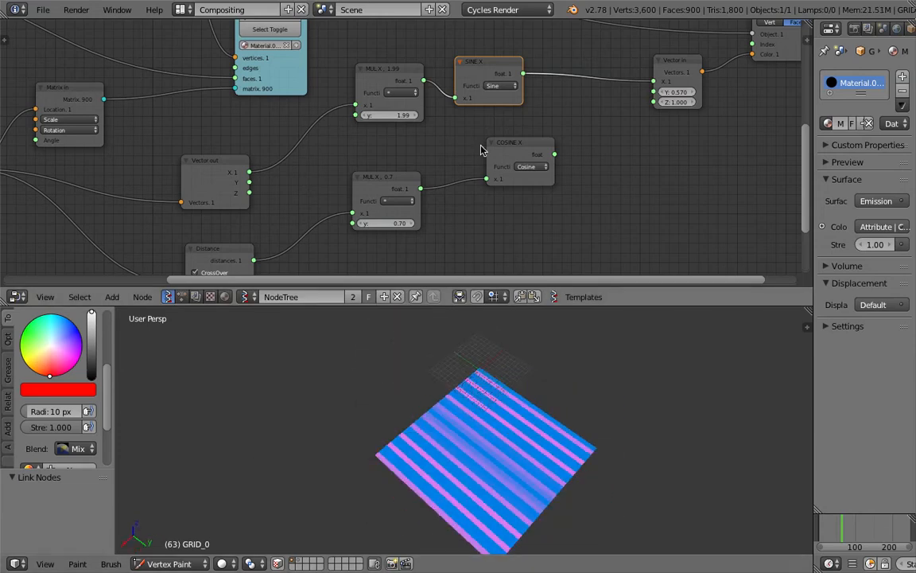
# Duplicate the upper multiply node, insert the copy between sine and the color Vector in, set its y to 4.69, and save.
pyautogui.click(390, 72)
pyautogui.hotkey('shift', 'd')
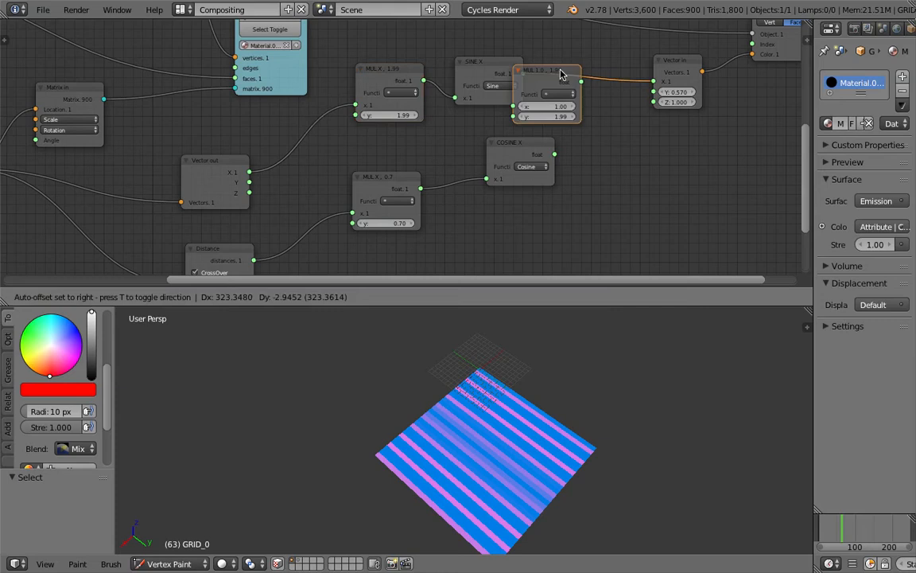
pyautogui.click(591, 98)
pyautogui.moveTo(598, 110); pyautogui.dragTo(619, 111)
pyautogui.hotkey('ctrl', 's')
pyautogui.click(594, 111)
# Move the 1.99 multiply node aside, connect the distances output directly to the sine node's x input, and save.
pyautogui.moveTo(393, 77); pyautogui.dragTo(370, 90)
pyautogui.hotkey('ctrl', 's')
pyautogui.click(375, 90)
pyautogui.moveTo(334, 175); pyautogui.dragTo(340, 134, button='middle')
pyautogui.moveTo(261, 213); pyautogui.dragTo(464, 54)
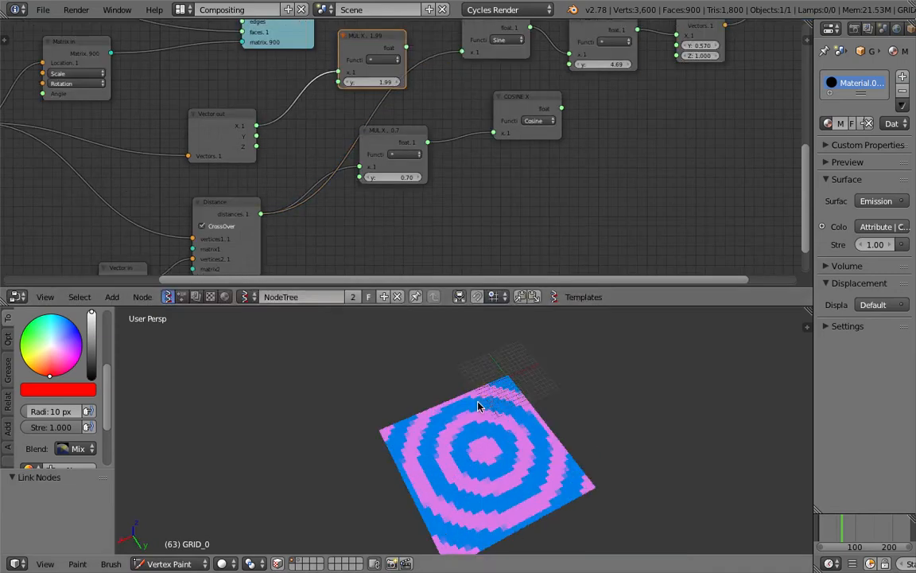
pyautogui.moveTo(456, 454); pyautogui.dragTo(509, 450, button='middle')
pyautogui.click(514, 432)
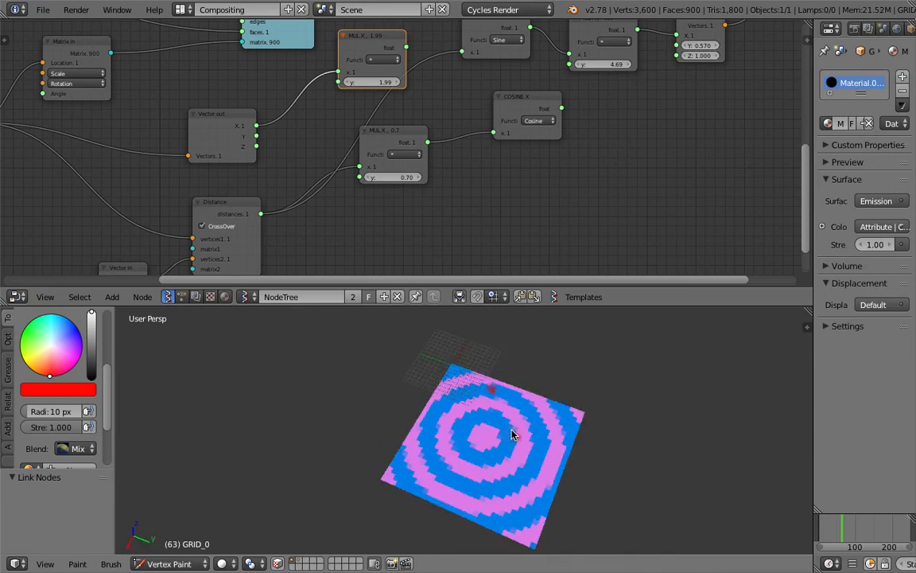
pyautogui.moveTo(562, 121); pyautogui.dragTo(527, 157, button='middle')
pyautogui.hotkey('ctrl', 's')
pyautogui.click(525, 157)
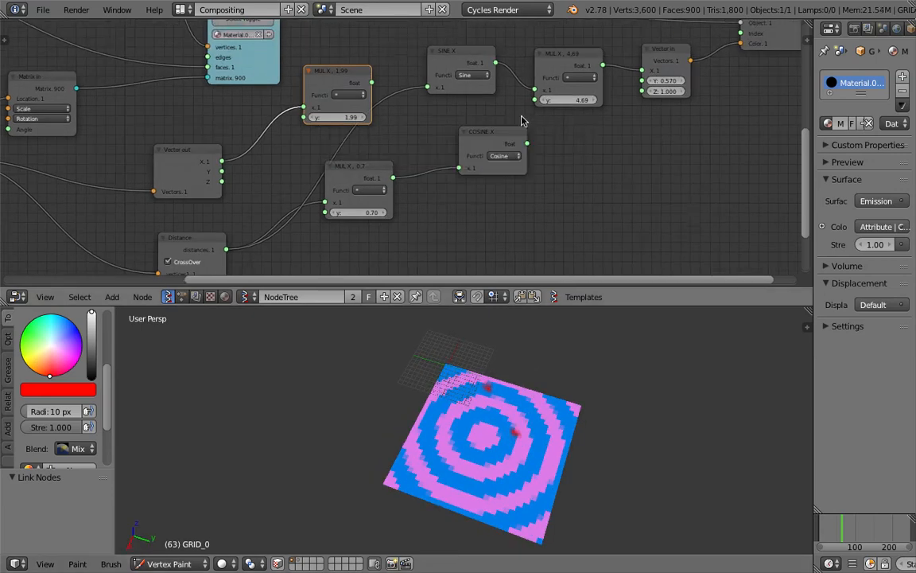
# Insert a Math node between the Distance and lower multiply nodes and set its function to modulo.
pyautogui.scroll(-1, 522, 117)
pyautogui.moveTo(362, 186); pyautogui.dragTo(405, 144, button='middle')
pyautogui.moveTo(583, 156); pyautogui.dragTo(513, 196, button='middle')
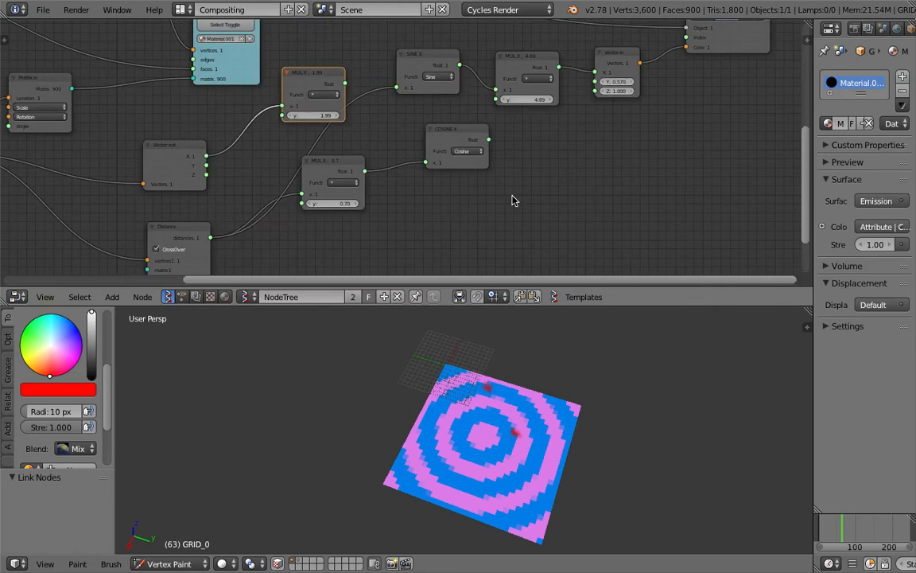
pyautogui.press('space')
pyautogui.write('mod')
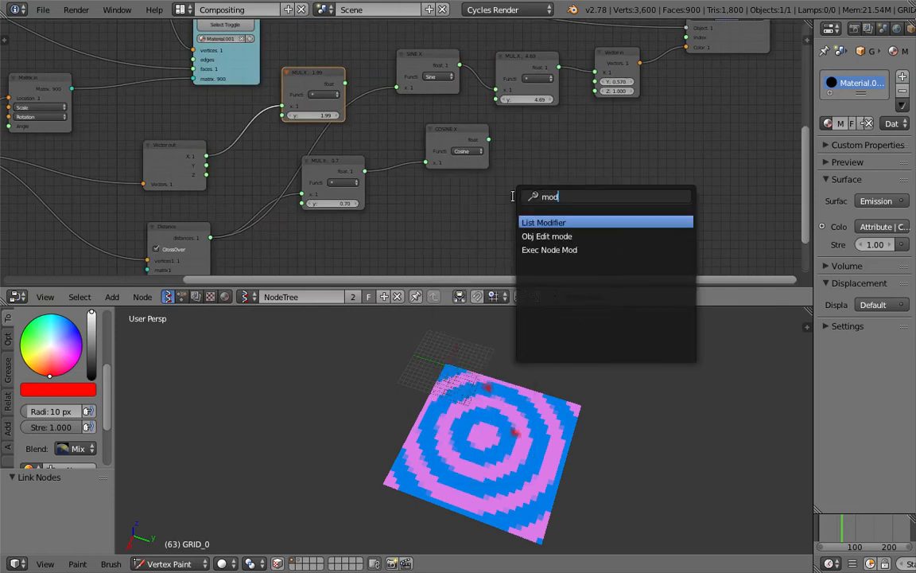
pyautogui.press('BackSpace')
pyautogui.press('BackSpace')
pyautogui.write('ath')
pyautogui.press('Down')
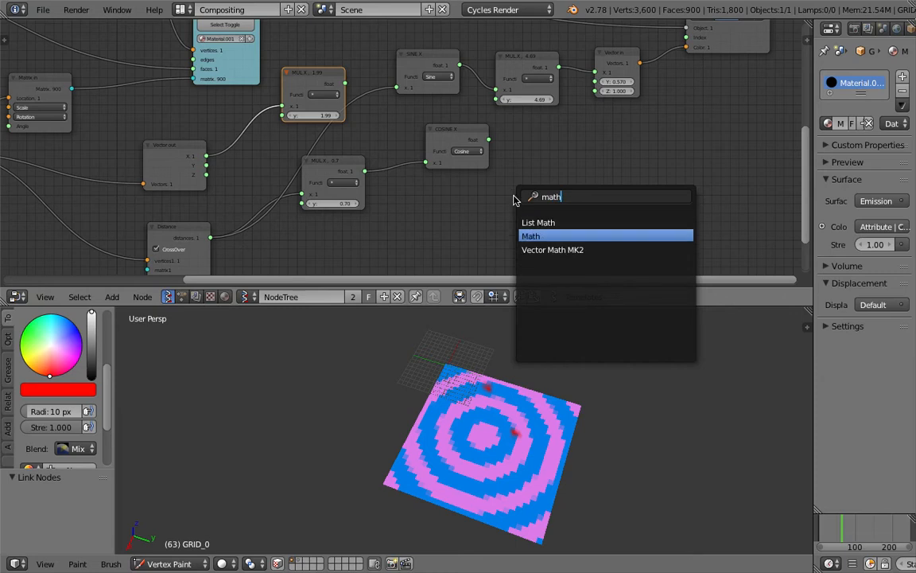
pyautogui.press('Return')
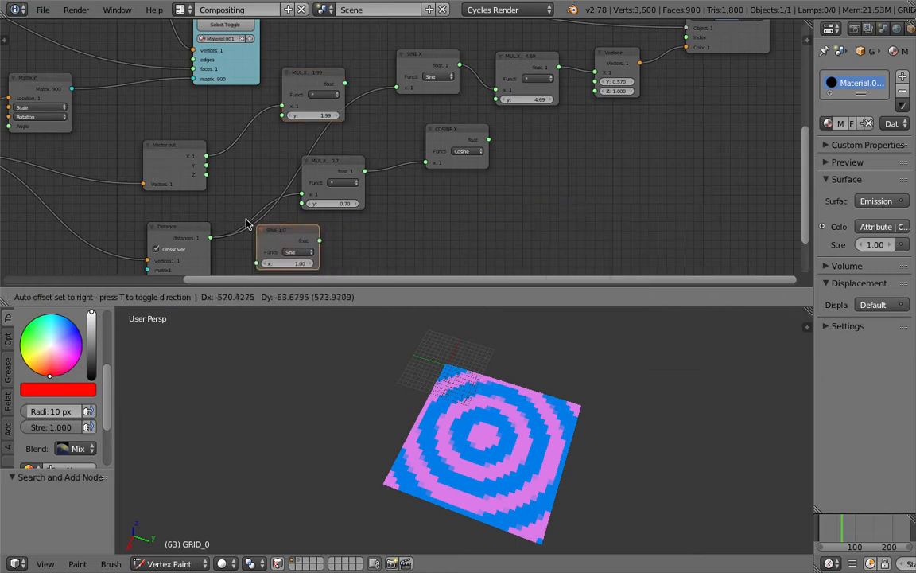
pyautogui.click(237, 212)
pyautogui.click(278, 239)
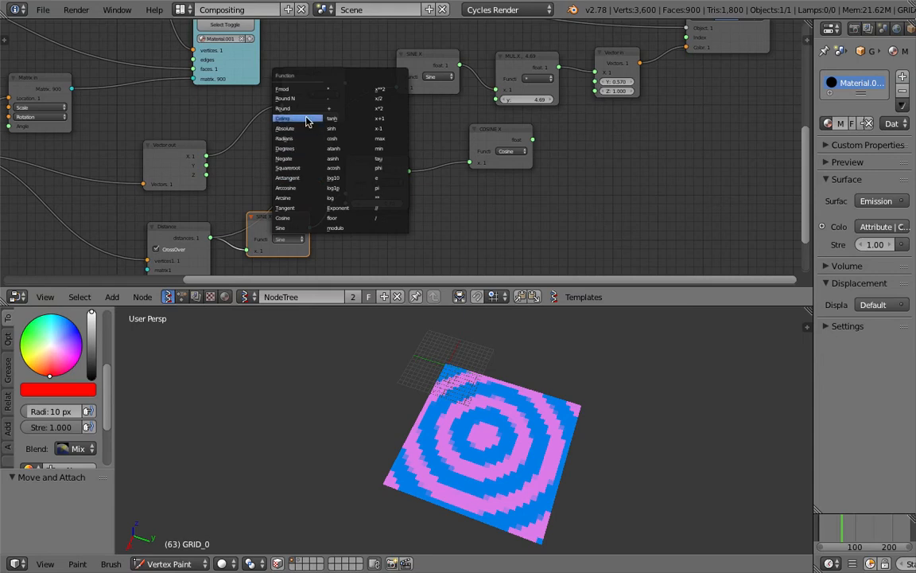
pyautogui.click(338, 228)
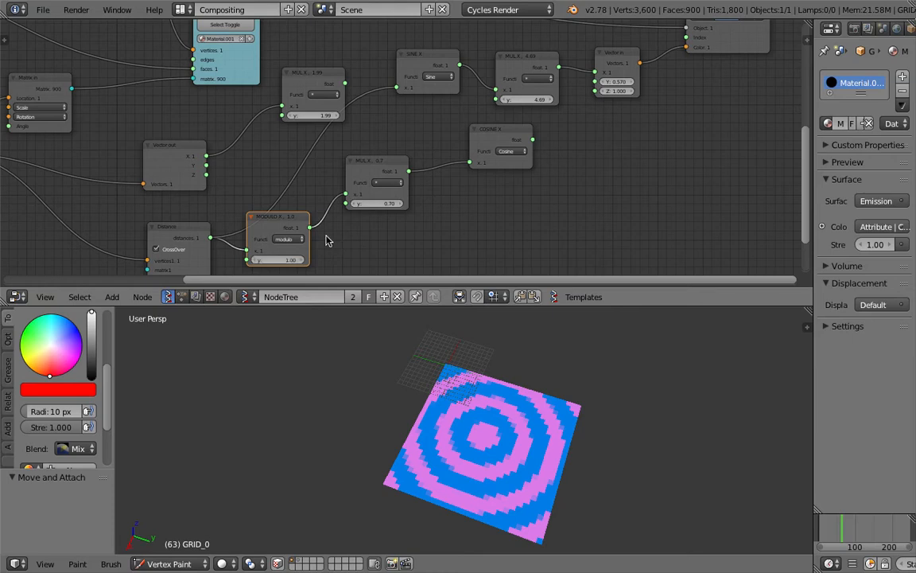
# Connect the modulo output to the sine node's x input and set the modulo node's y to 0.37.
pyautogui.moveTo(312, 230); pyautogui.dragTo(402, 123)
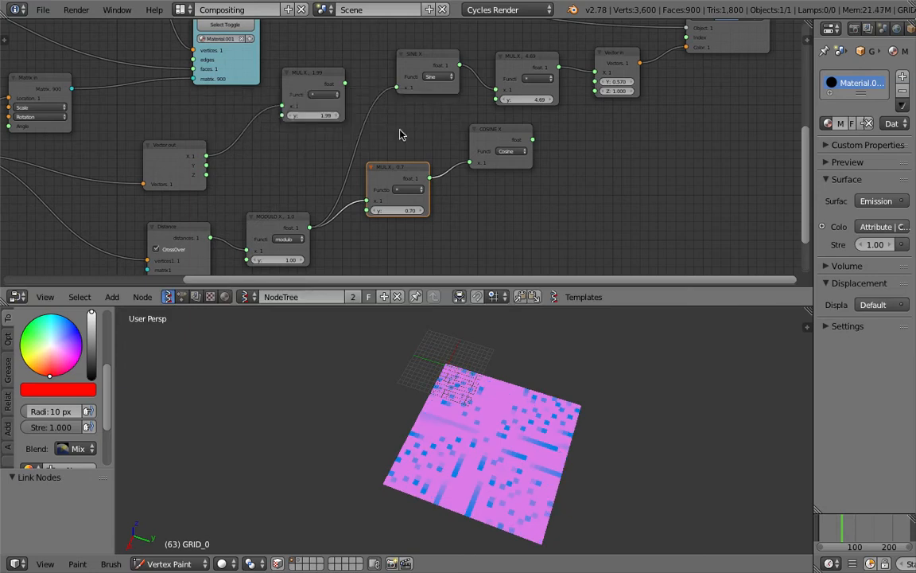
pyautogui.moveTo(400, 131); pyautogui.dragTo(403, 104, button='middle')
pyautogui.moveTo(290, 231)
pyautogui.mouseDown()
pyautogui.moveTo(321, 231)
pyautogui.moveTo(297, 233)
pyautogui.mouseUp()
pyautogui.scroll(3, 519, 424)
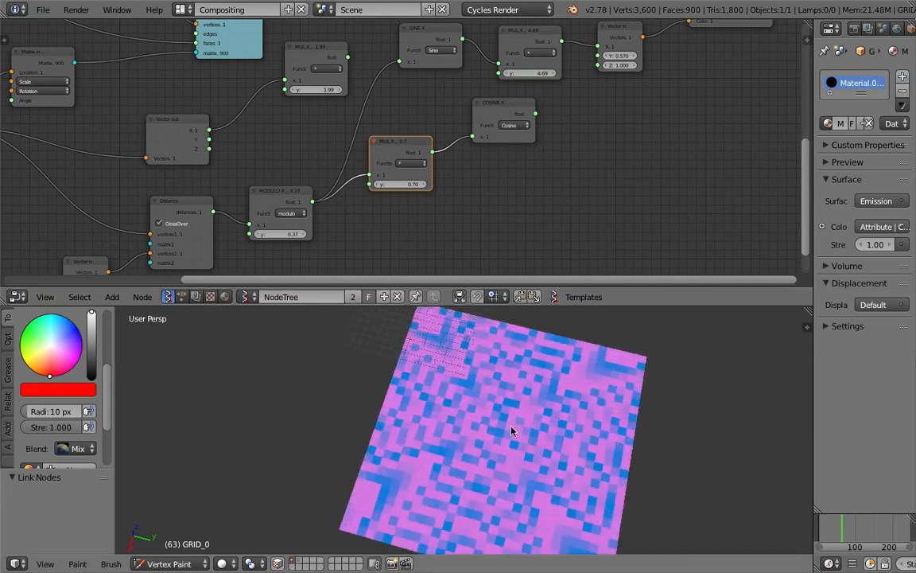
pyautogui.moveTo(511, 427); pyautogui.dragTo(515, 421, button='middle')
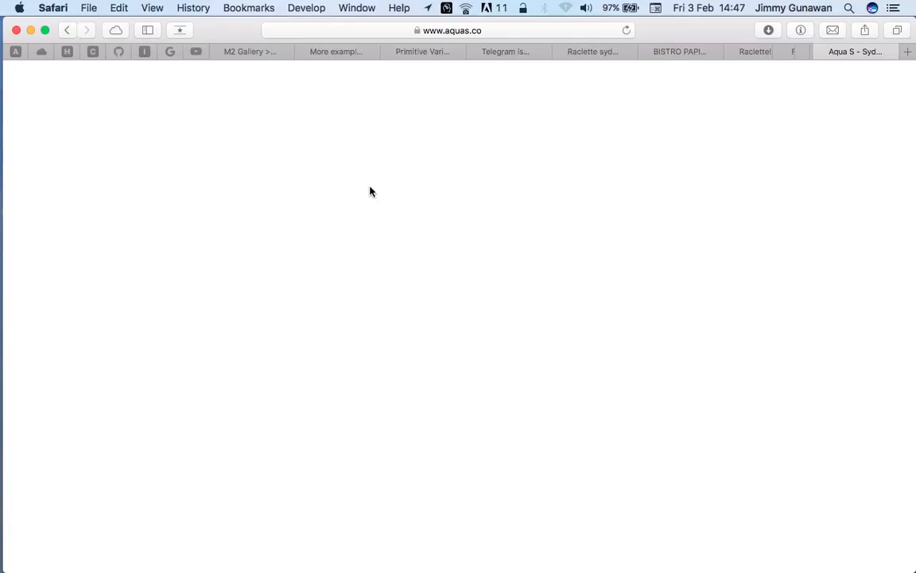
# Search the web in Safari for "github sverchok".
pyautogui.click(416, 30)
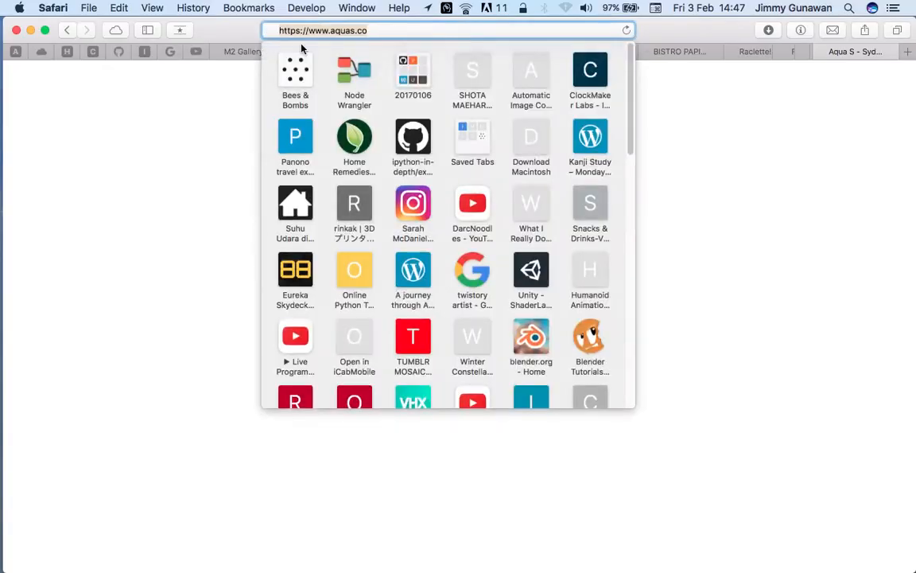
pyautogui.write('github ')
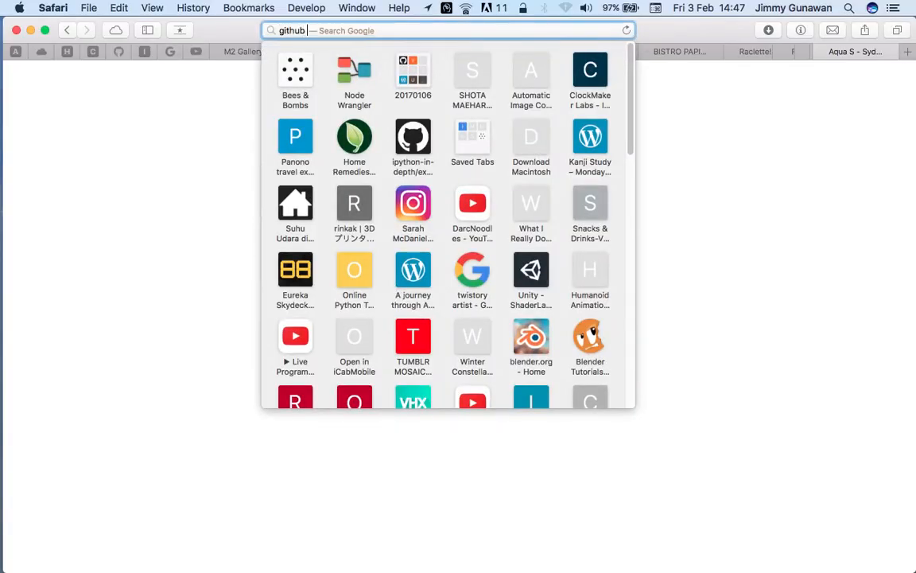
pyautogui.write('sverchok')
pyautogui.press('Return')
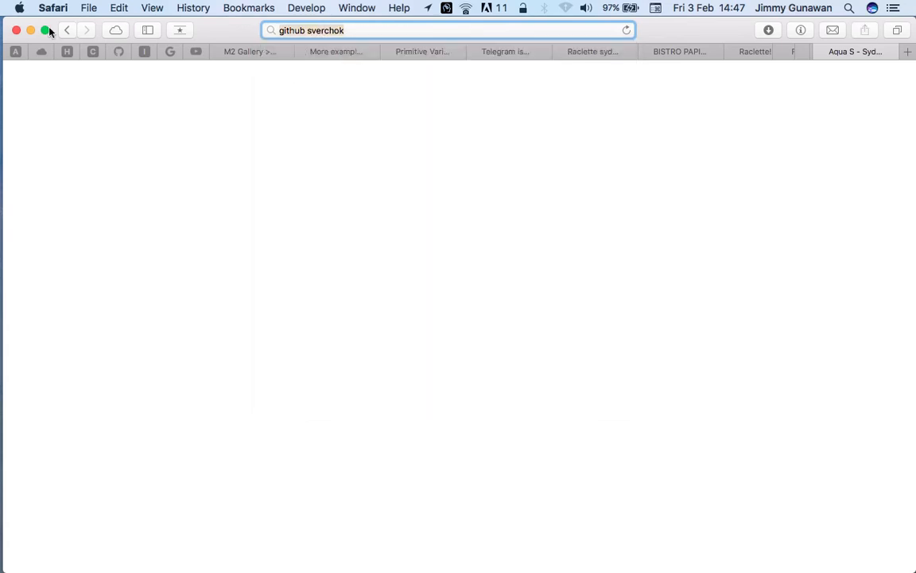
pyautogui.hscroll(5, 741, 50)
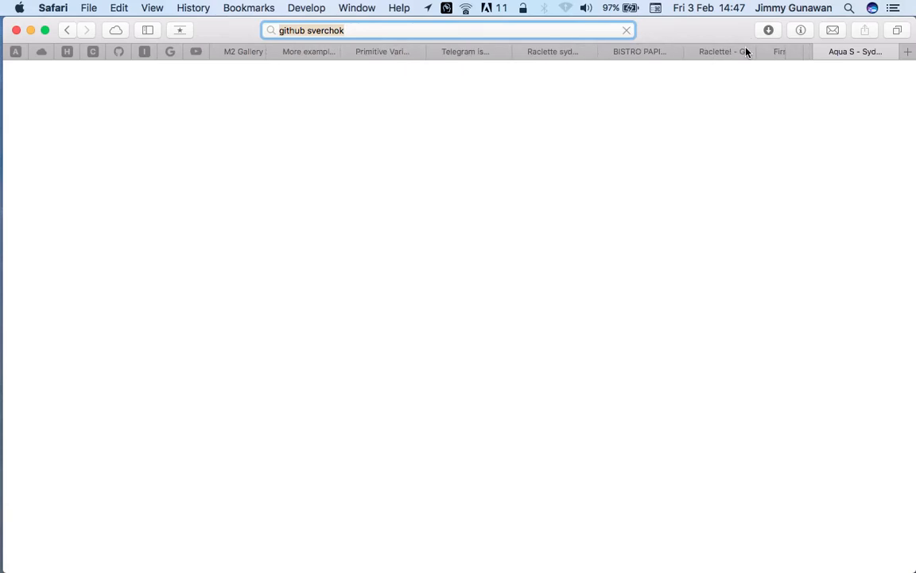
pyautogui.hscroll(10, 753, 53)
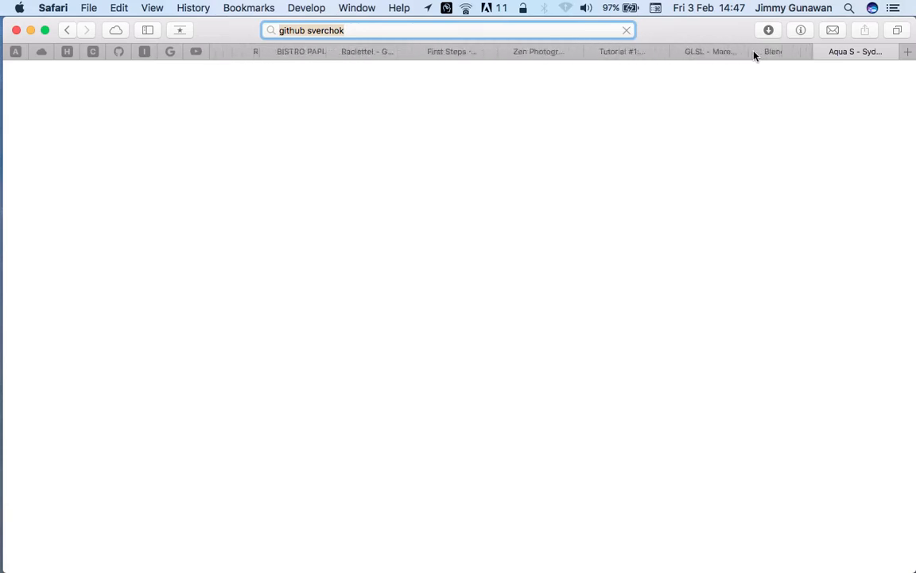
pyautogui.hscroll(5, 756, 52)
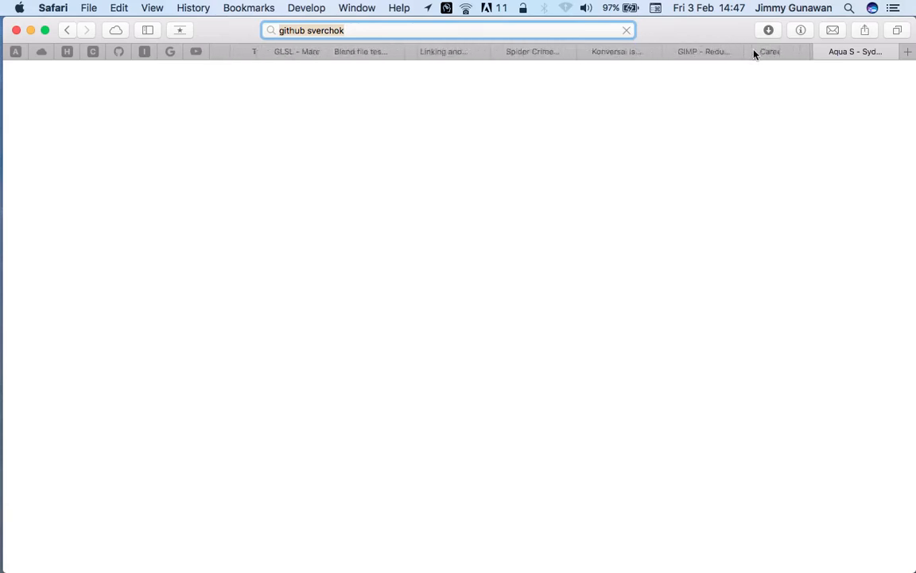
pyautogui.click(469, 34)
pyautogui.press('Return')
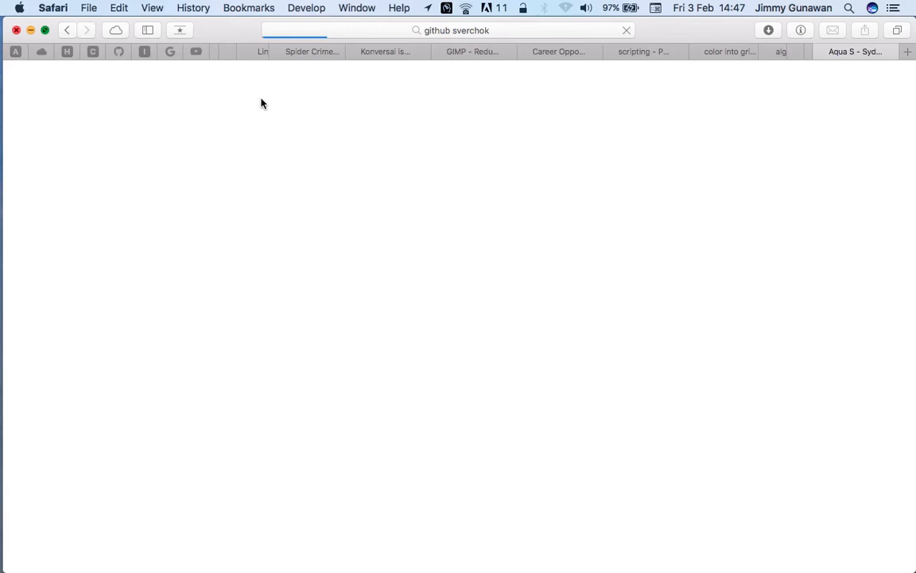
pyautogui.press('ctrl+super+f')
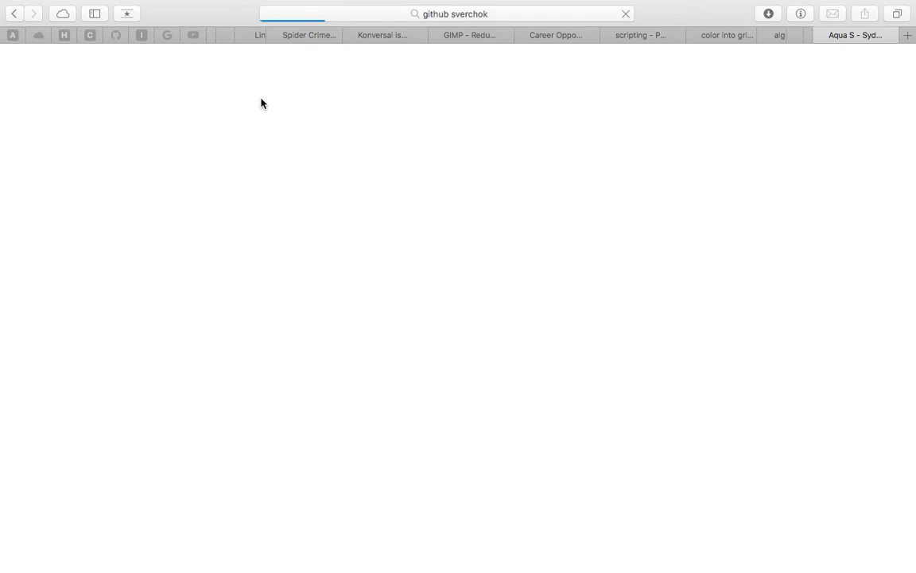
pyautogui.click(572, 15)
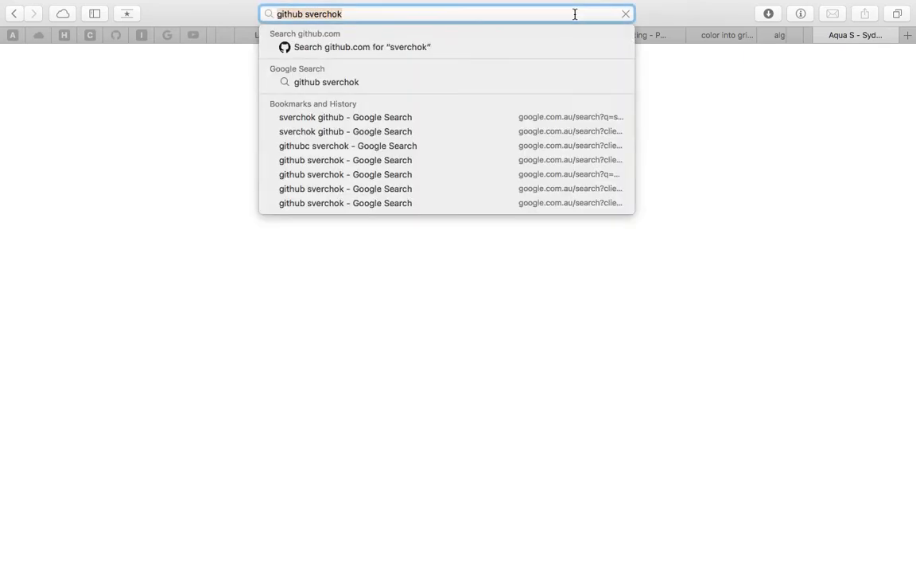
pyautogui.press('Return')
pyautogui.hscroll(3, 803, 35)
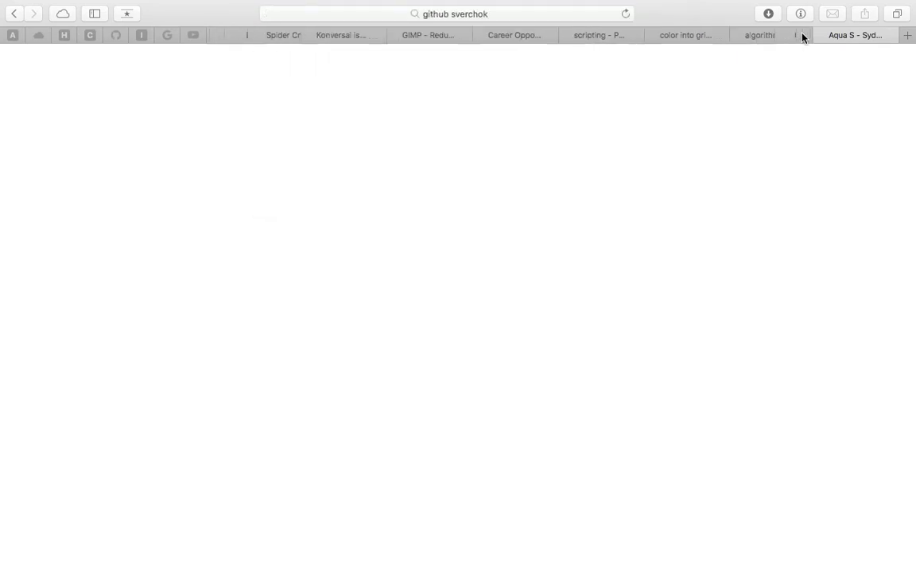
pyautogui.hscroll(10, 803, 35)
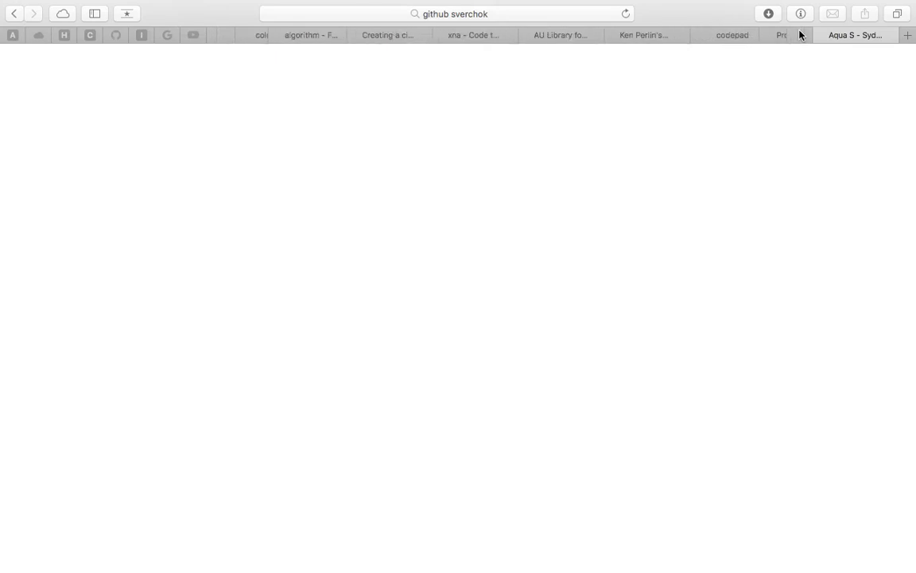
pyautogui.hscroll(10, 800, 35)
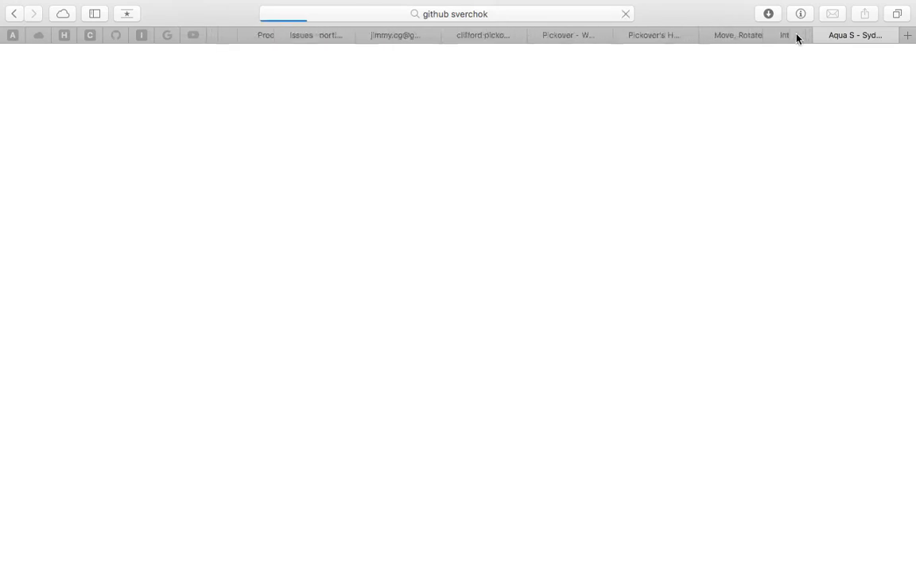
pyautogui.hscroll(3, 794, 42)
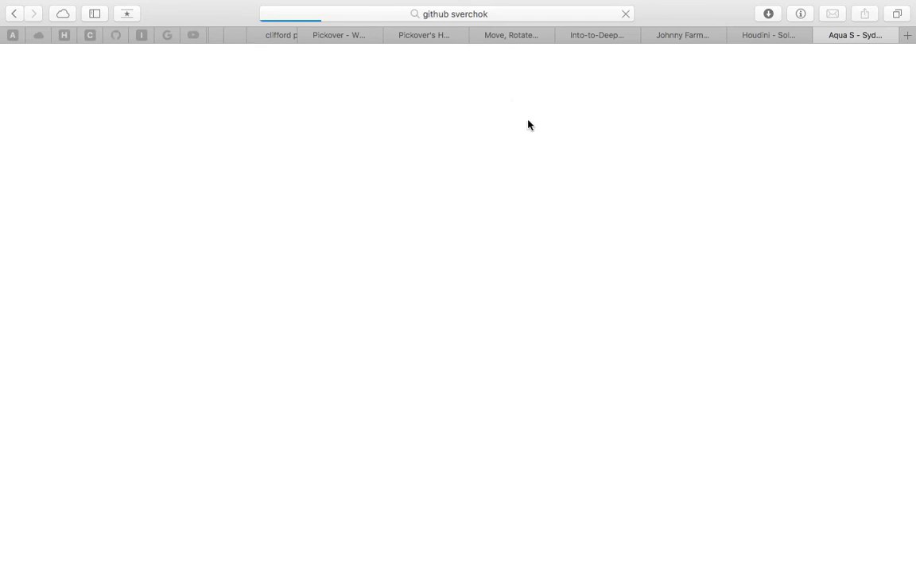
# Switch back to Blender, save the file, and enlarge the node editor area.
pyautogui.hotkey('ctrl', 'Right')
pyautogui.hotkey('ctrl', 's')
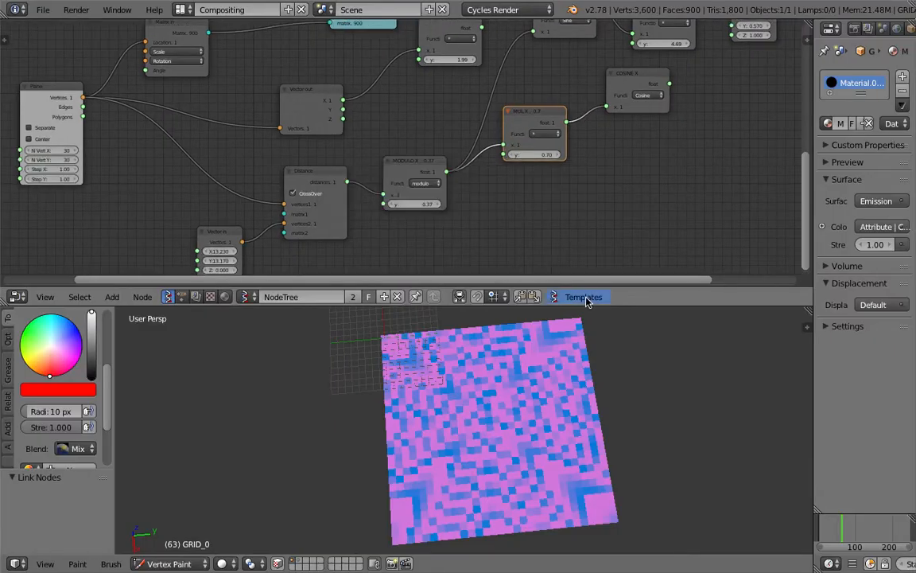
pyautogui.moveTo(587, 307); pyautogui.dragTo(558, 339)
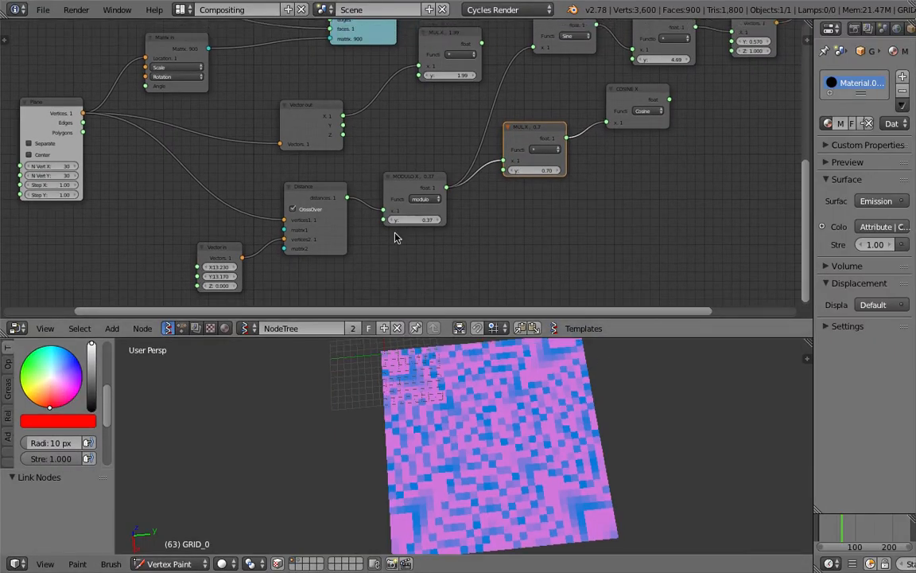
# Reposition the Plane, Vector out and 1.99 multiply nodes to open up the node layout.
pyautogui.moveTo(39, 137); pyautogui.dragTo(81, 130, button='middle')
pyautogui.moveTo(84, 98); pyautogui.dragTo(43, 102)
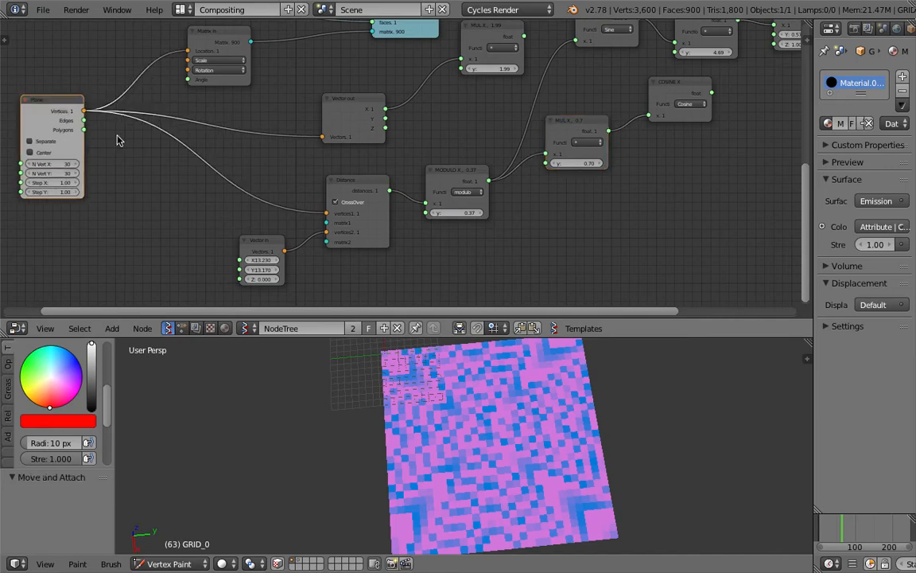
pyautogui.moveTo(336, 108); pyautogui.dragTo(308, 105)
pyautogui.moveTo(296, 108); pyautogui.dragTo(268, 144, button='middle')
pyautogui.moveTo(452, 76); pyautogui.dragTo(408, 119)
# Connect Vector out's X output directly to the x inputs of the sine and cosine nodes.
pyautogui.moveTo(369, 170); pyautogui.dragTo(393, 198, button='middle')
pyautogui.moveTo(470, 156); pyautogui.dragTo(463, 157, button='middle')
pyautogui.moveTo(344, 171); pyautogui.dragTo(556, 84)
pyautogui.moveTo(455, 136)
pyautogui.mouseDown()
pyautogui.moveTo(680, 224)
pyautogui.moveTo(581, 202)
pyautogui.moveTo(463, 153)
pyautogui.mouseUp()
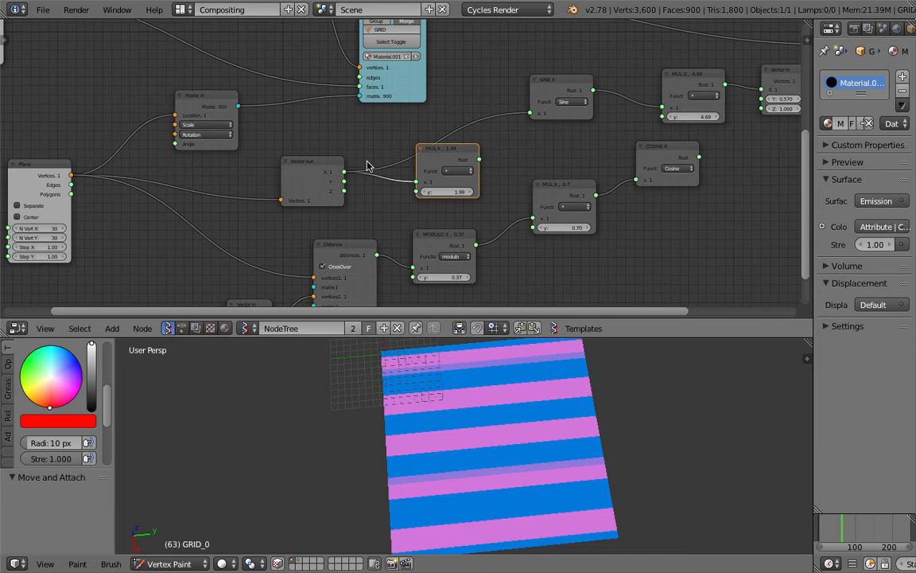
pyautogui.moveTo(344, 171); pyautogui.dragTo(636, 180)
pyautogui.moveTo(560, 179); pyautogui.dragTo(561, 199)
# Delete the 1.99 multiply node and move the cosine node directly below the sine node.
pyautogui.click(468, 153)
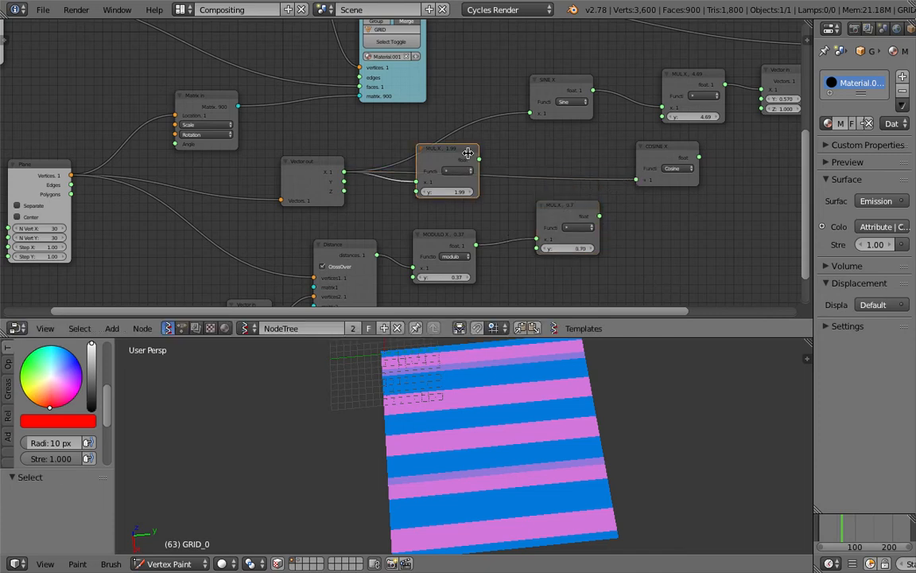
pyautogui.press('x')
pyautogui.moveTo(665, 149); pyautogui.dragTo(548, 152)
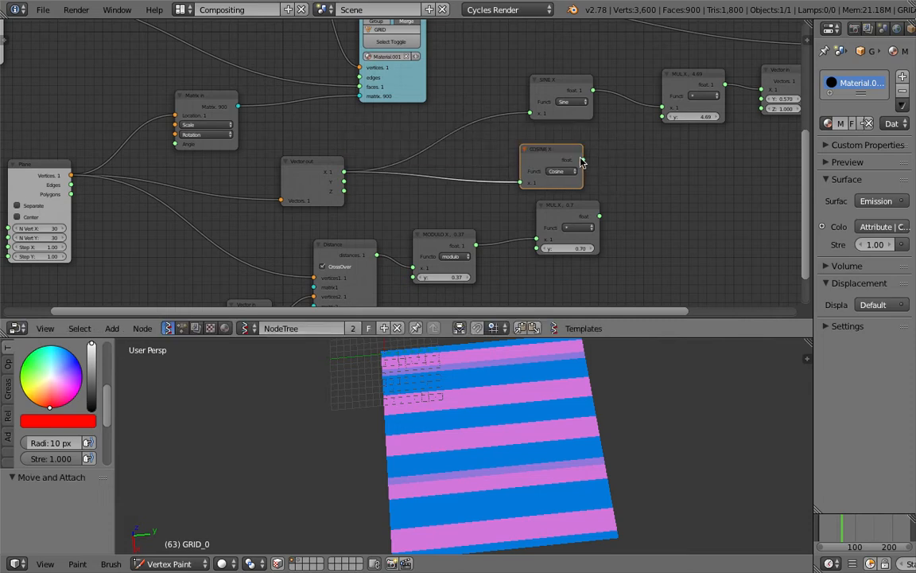
# Connect the cosine node's output to the y input of the multiply node and arrange the multiply and sine nodes side by side.
pyautogui.moveTo(440, 155); pyautogui.dragTo(384, 161, button='middle')
pyautogui.moveTo(526, 165); pyautogui.dragTo(607, 122)
pyautogui.moveTo(632, 83); pyautogui.dragTo(566, 106)
pyautogui.click(578, 118)
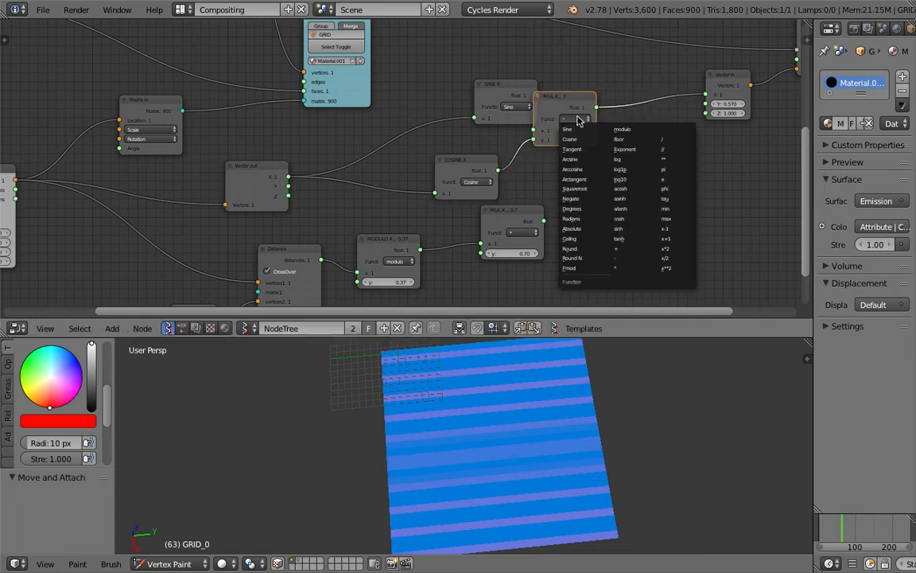
pyautogui.click(624, 263)
pyautogui.moveTo(511, 91); pyautogui.dragTo(475, 94)
pyautogui.scroll(1, 482, 144)
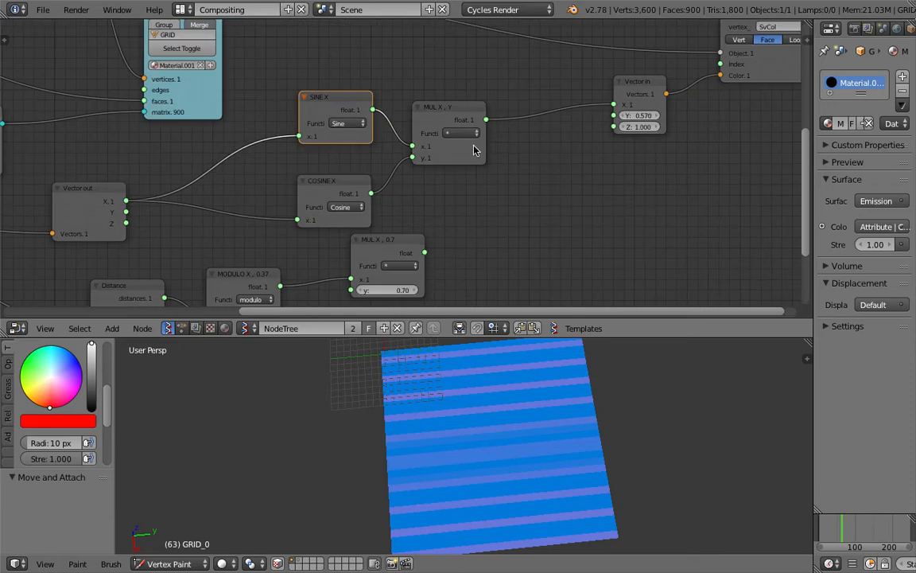
# Change the node combining sine and cosine to addition, shift the cosine node slightly up and save the file.
pyautogui.click(468, 132)
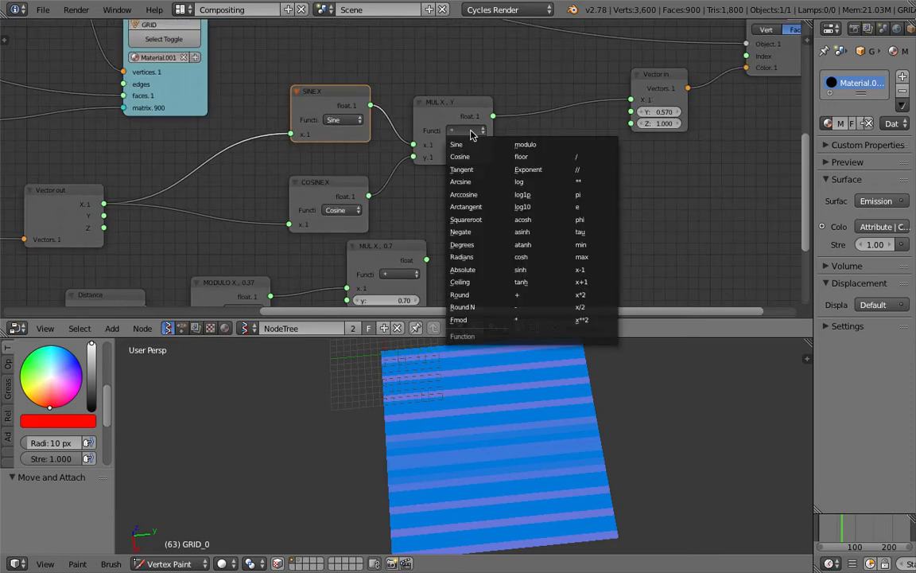
pyautogui.click(541, 296)
pyautogui.moveTo(331, 178); pyautogui.dragTo(331, 163)
pyautogui.hotkey('ctrl', 's')
# Try Vector out's Z output as the x input of the cosine node.
pyautogui.moveTo(210, 197); pyautogui.dragTo(277, 174, button='middle')
pyautogui.click(261, 177)
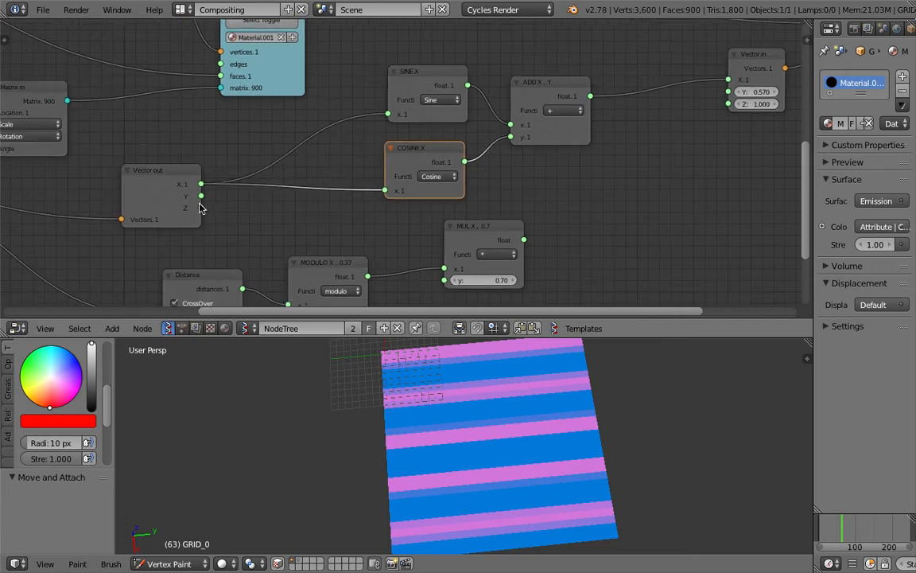
pyautogui.moveTo(203, 211); pyautogui.dragTo(385, 190)
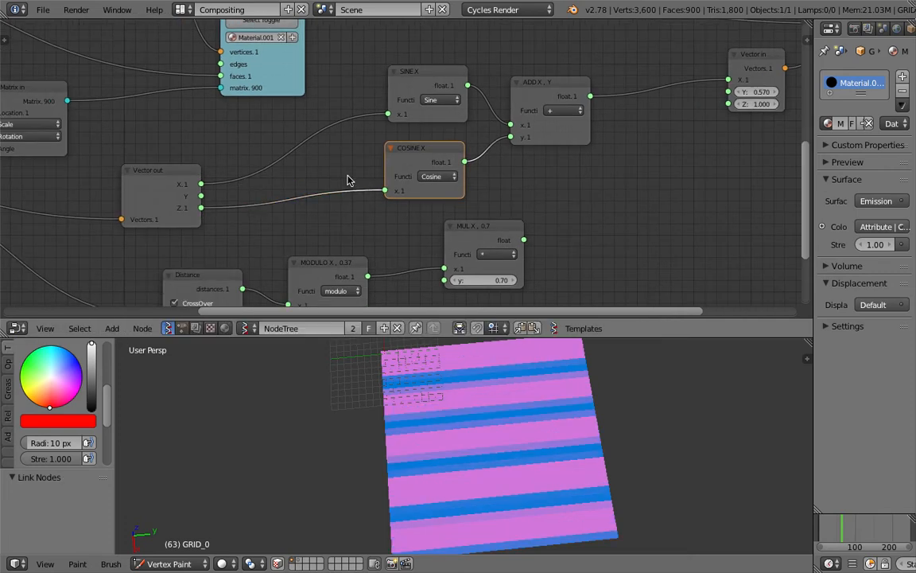
# Connect the Distance node's distances output to the x inputs of both the cosine and sine nodes.
pyautogui.scroll(-1, 384, 162)
pyautogui.moveTo(385, 156); pyautogui.dragTo(417, 148, button='middle')
pyautogui.moveTo(366, 201); pyautogui.dragTo(430, 155, button='middle')
pyautogui.moveTo(377, 211); pyautogui.dragTo(503, 131)
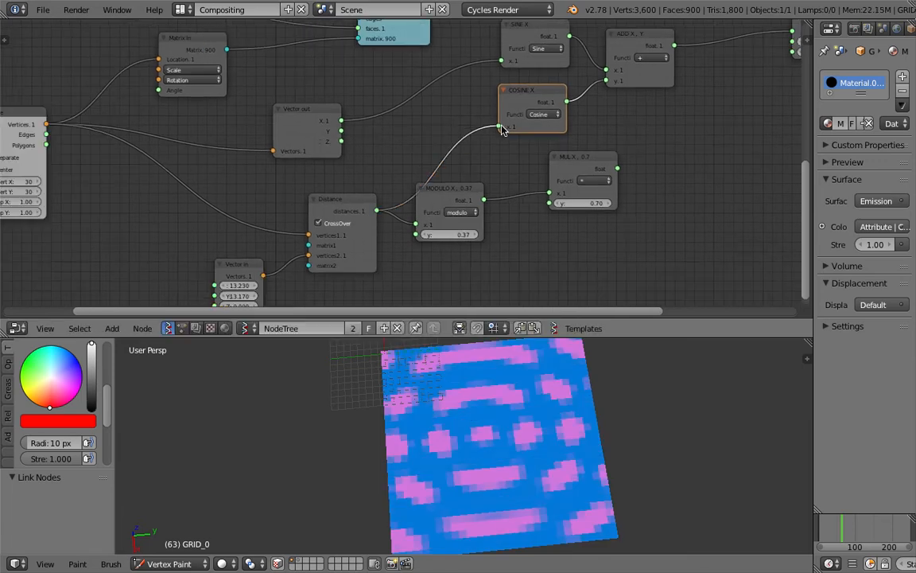
pyautogui.moveTo(377, 211); pyautogui.dragTo(501, 67)
pyautogui.moveTo(386, 211); pyautogui.dragTo(499, 129)
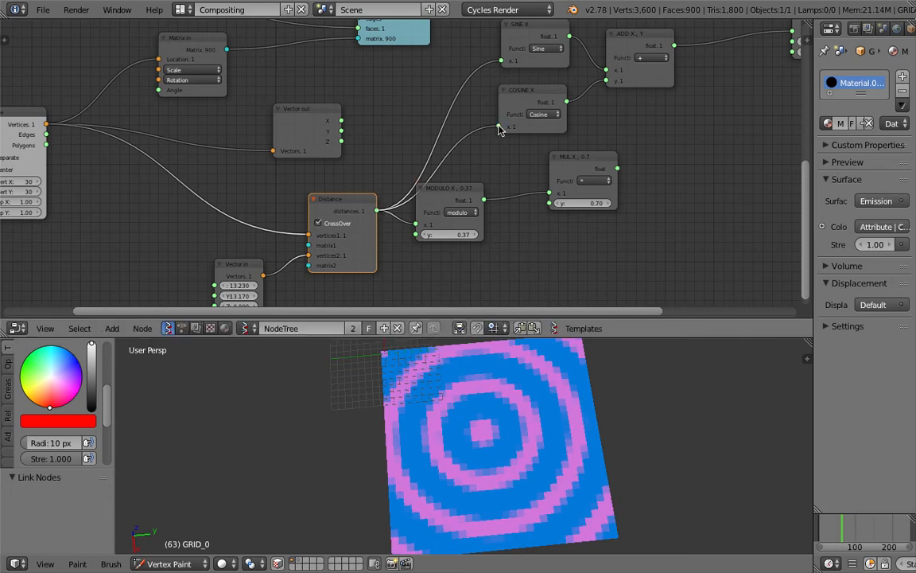
# Reposition the Distance, Vector out and cosine nodes, and connect Vector out's X output to the sine node's x input.
pyautogui.moveTo(362, 205); pyautogui.dragTo(360, 182)
pyautogui.moveTo(321, 113); pyautogui.dragTo(308, 110)
pyautogui.moveTo(495, 112); pyautogui.dragTo(453, 125, button='middle')
pyautogui.moveTo(487, 142); pyautogui.dragTo(478, 144)
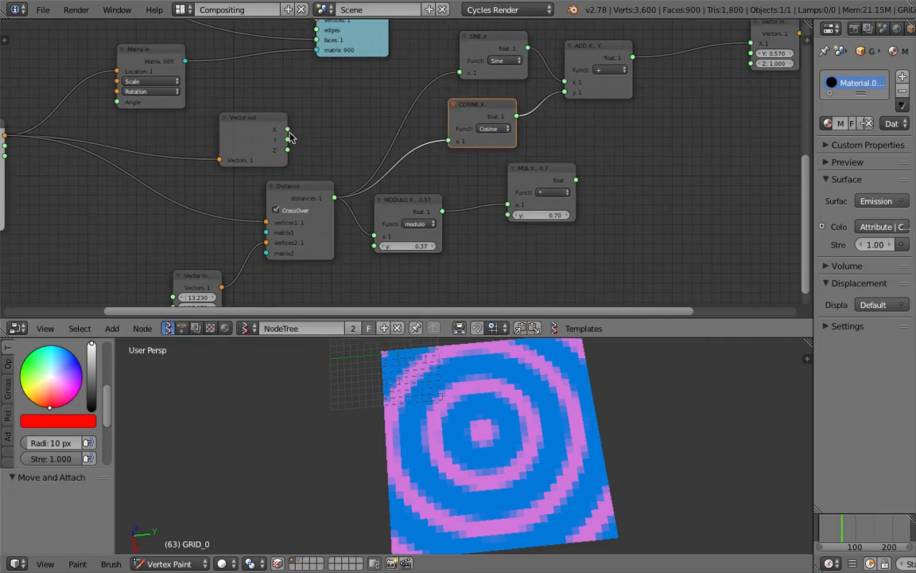
pyautogui.moveTo(288, 130); pyautogui.dragTo(460, 72)
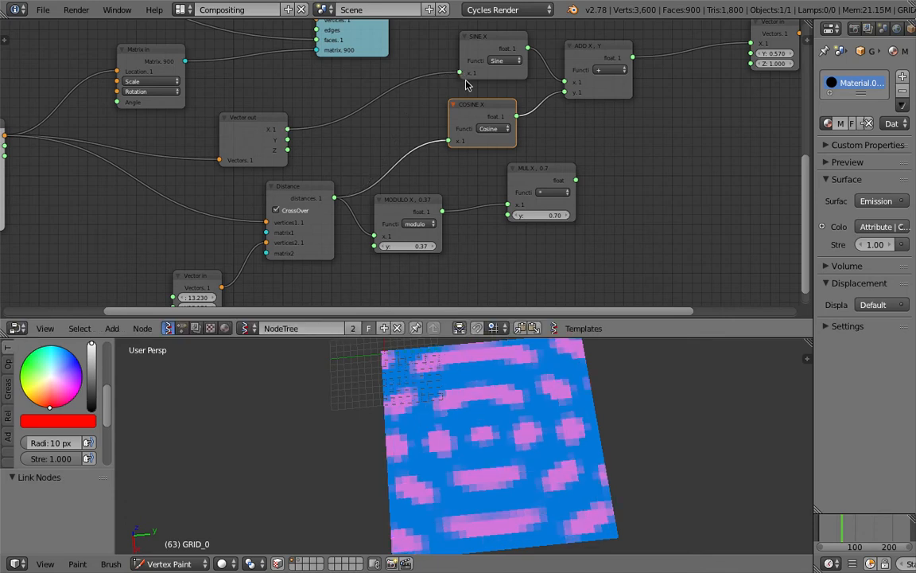
# Change the node combining sine and cosine to multiplication and view the pattern on the grid.
pyautogui.scroll(-2, 579, 174)
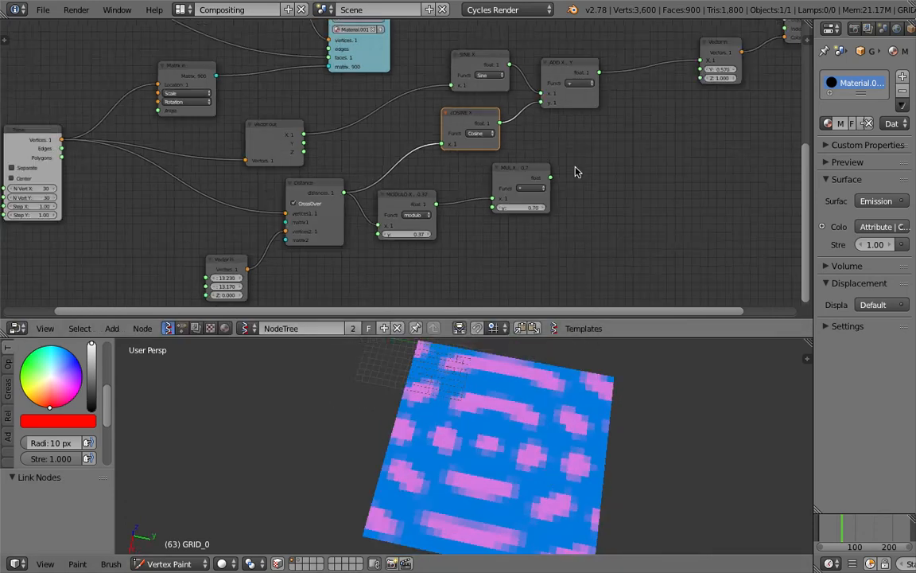
pyautogui.click(559, 89)
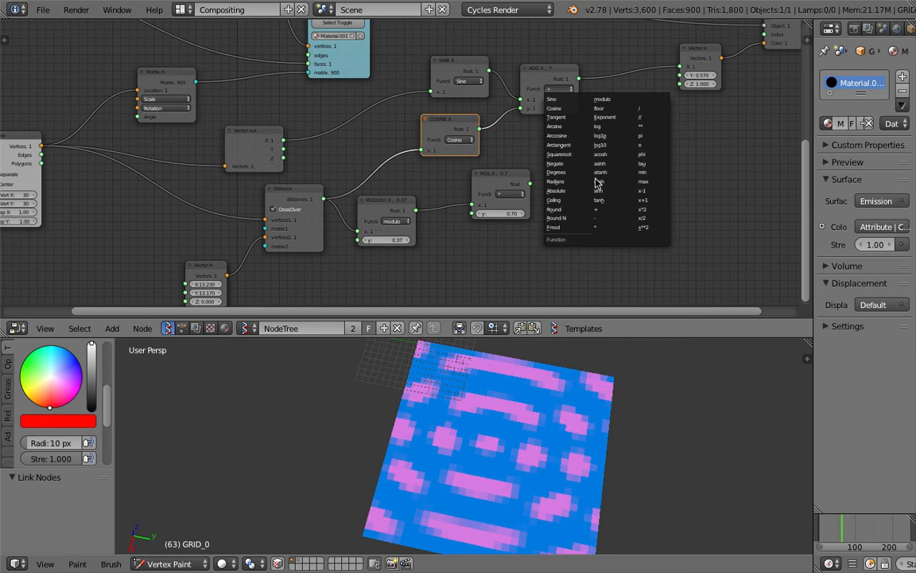
pyautogui.click(604, 228)
pyautogui.moveTo(460, 409); pyautogui.dragTo(551, 419, button='middle')
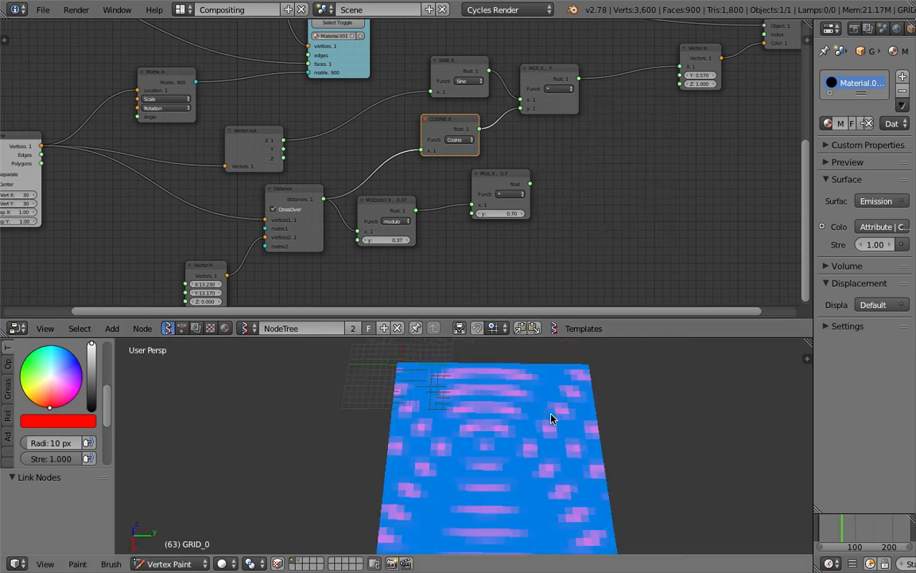
# Switch to the browser and list all open and closed issues of the Sverchok GitHub repository.
pyautogui.hotkey('ctrl', 'Left')
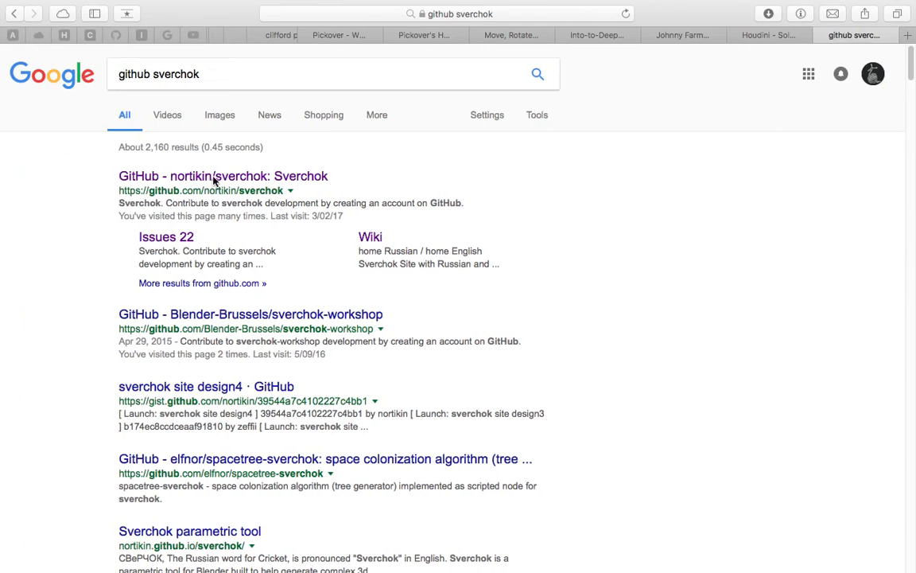
pyautogui.click(244, 178)
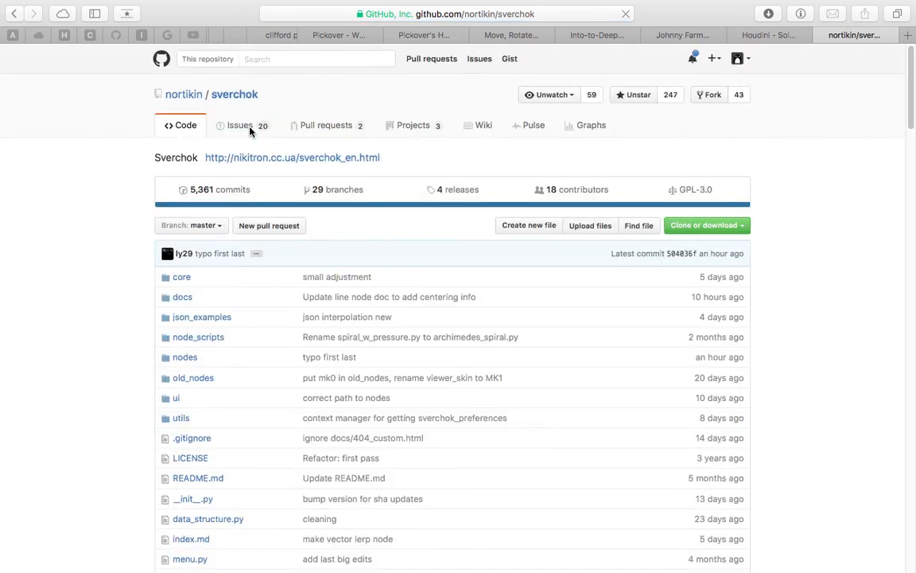
pyautogui.click(245, 129)
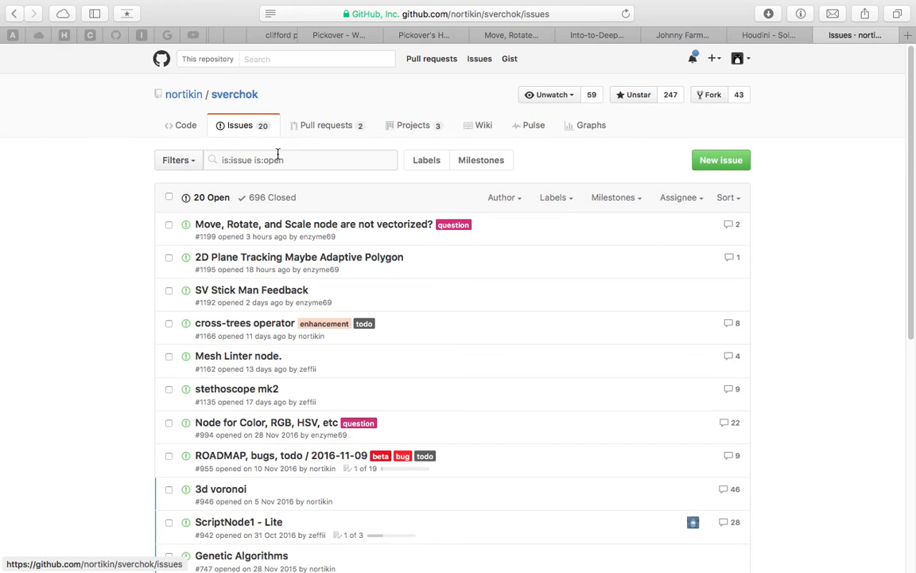
pyautogui.moveTo(293, 160); pyautogui.dragTo(195, 156)
pyautogui.press('BackSpace')
pyautogui.press('Return')
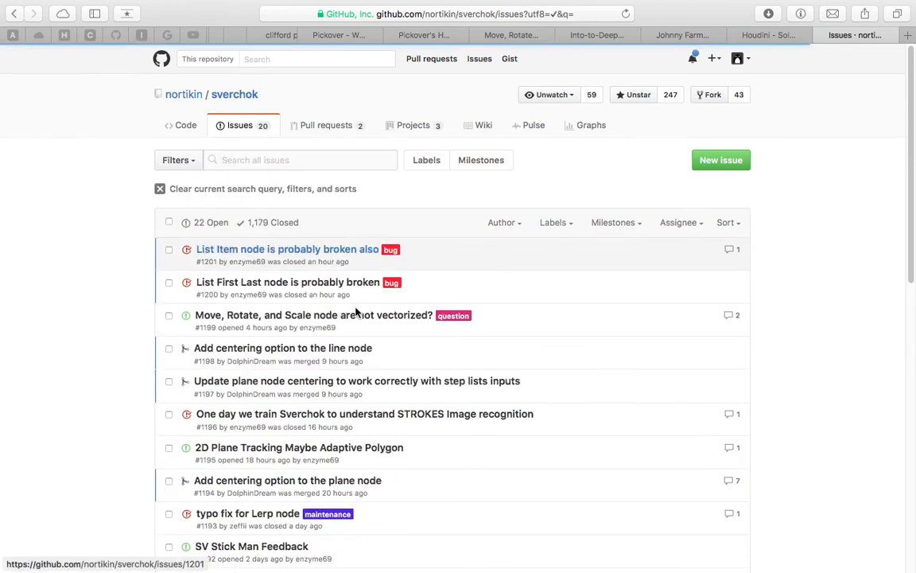
# Open the issue "Color Pattern Study 10 x 10 grid" and open its white-circle pattern node image in a new tab.
pyautogui.scroll(-1, 232, 317)
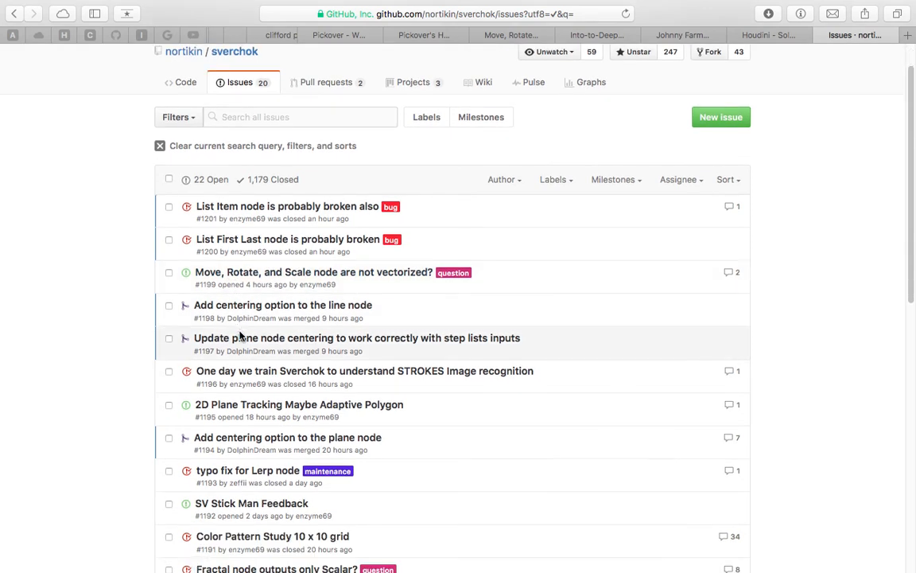
pyautogui.scroll(-1, 250, 386)
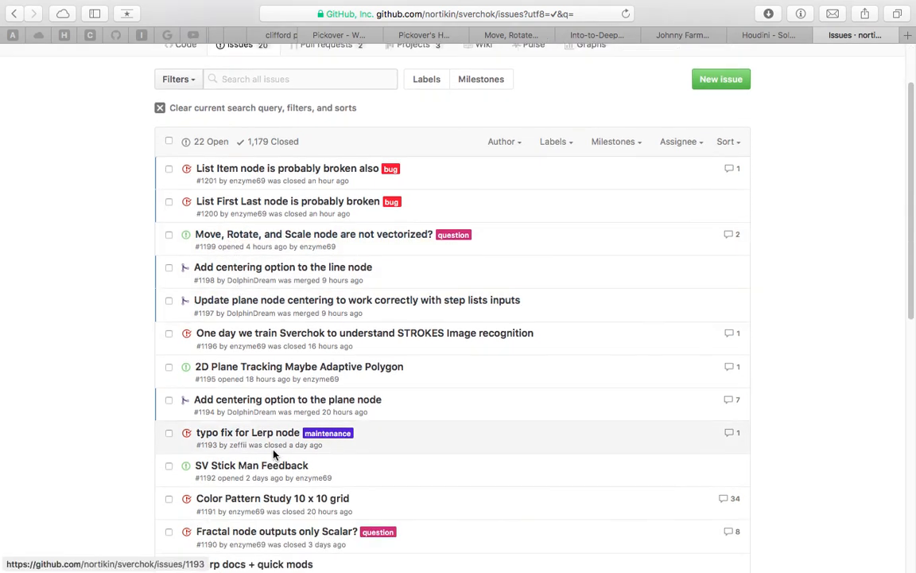
pyautogui.click(261, 499)
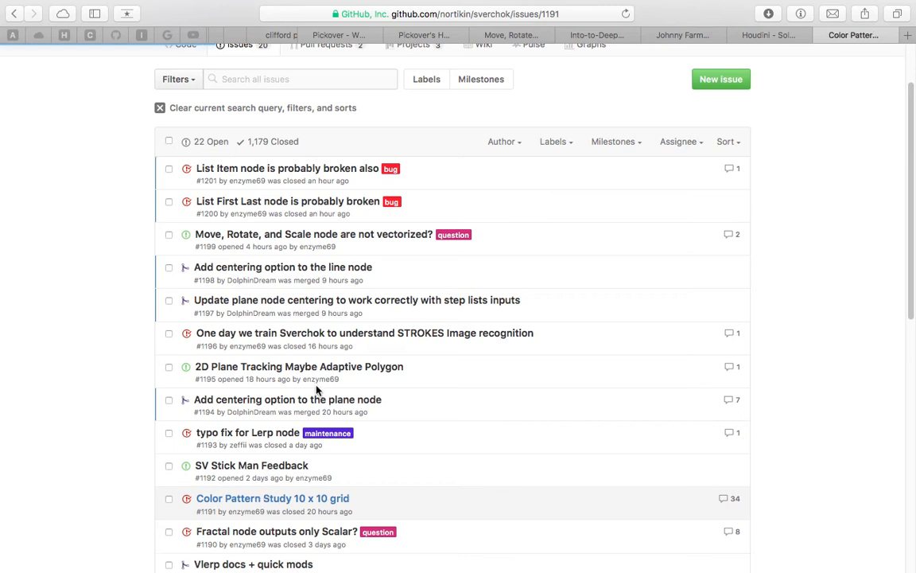
pyautogui.scroll(-15, 335, 321)
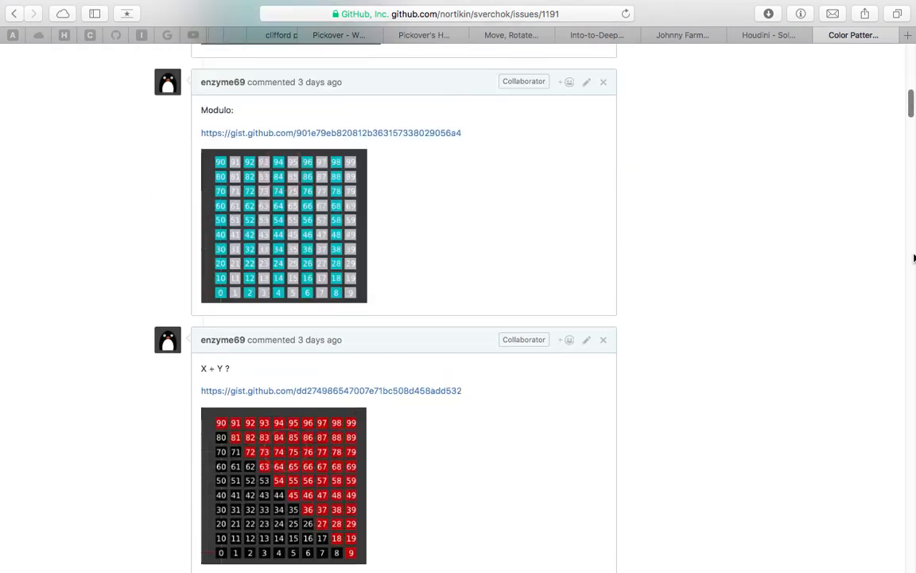
pyautogui.scroll(-15, 914, 257)
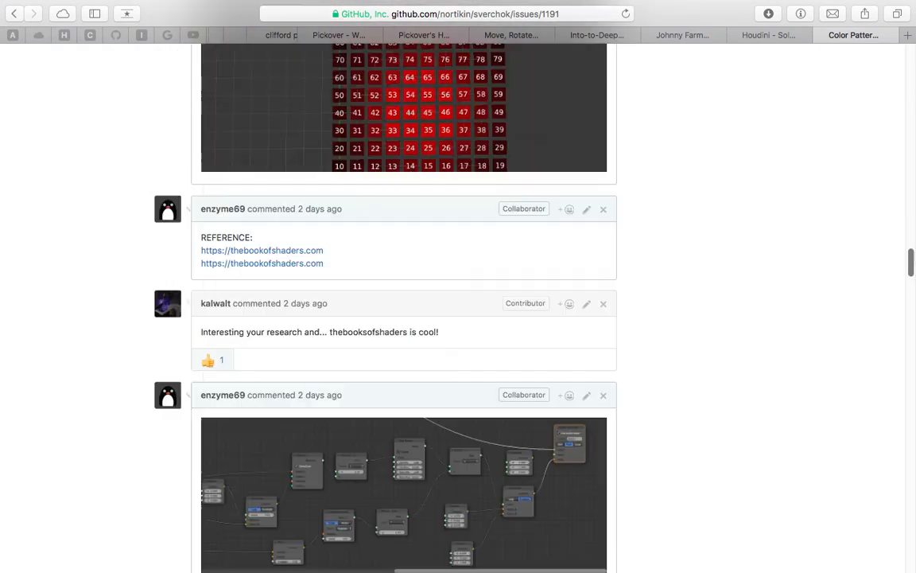
pyautogui.scroll(-20, 403, 318)
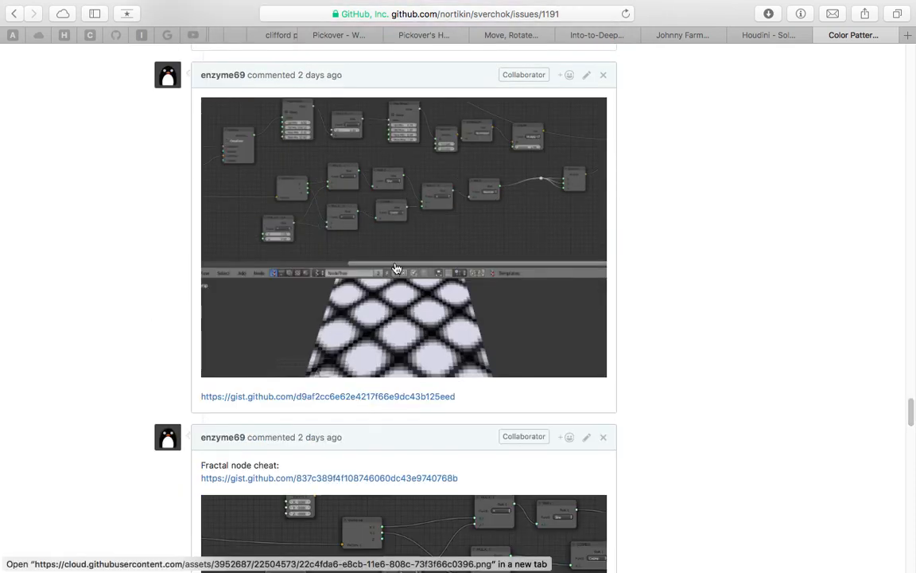
pyautogui.keyDown('super'); pyautogui.click(395, 227); pyautogui.keyUp('super')
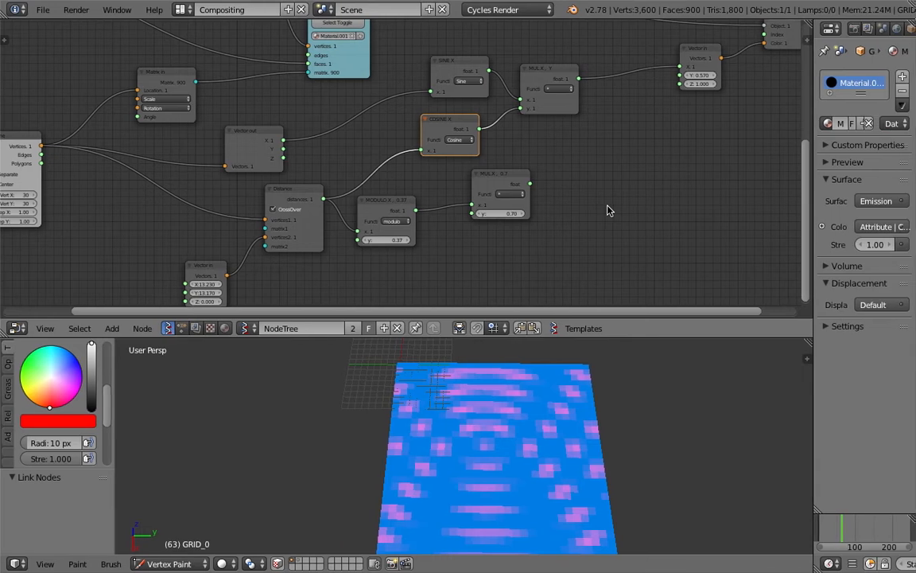
# Switch back to Blender and insert a Math node set to Absolute between the multiply node and the color's Vector in node.
pyautogui.moveTo(532, 204); pyautogui.dragTo(447, 238, button='middle')
pyautogui.moveTo(545, 167); pyautogui.dragTo(528, 182, button='middle')
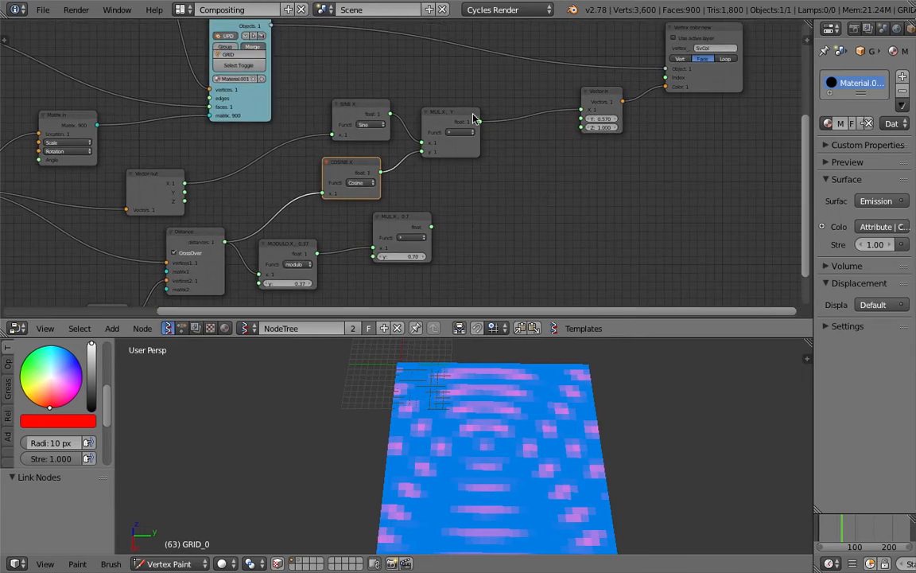
pyautogui.press('space')
pyautogui.write('math')
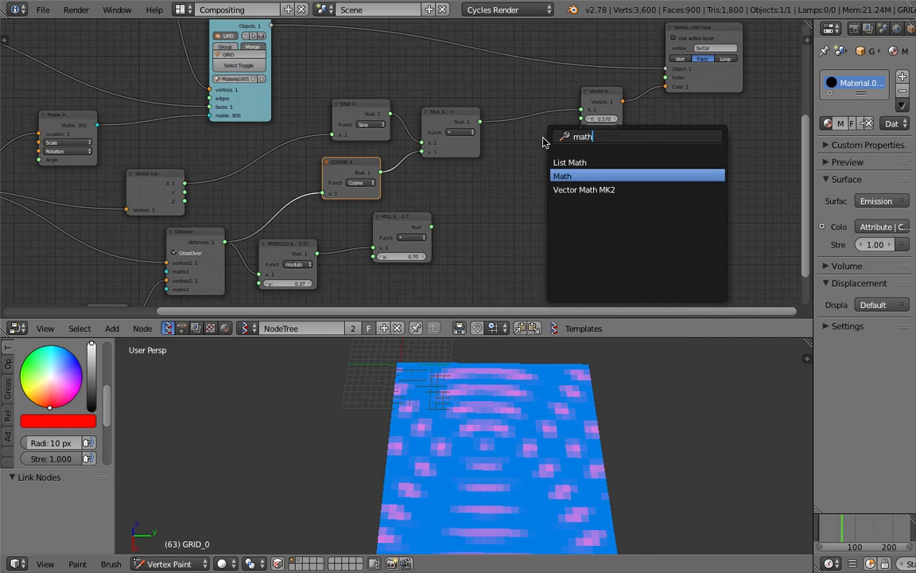
pyautogui.press('Return')
pyautogui.click(556, 139)
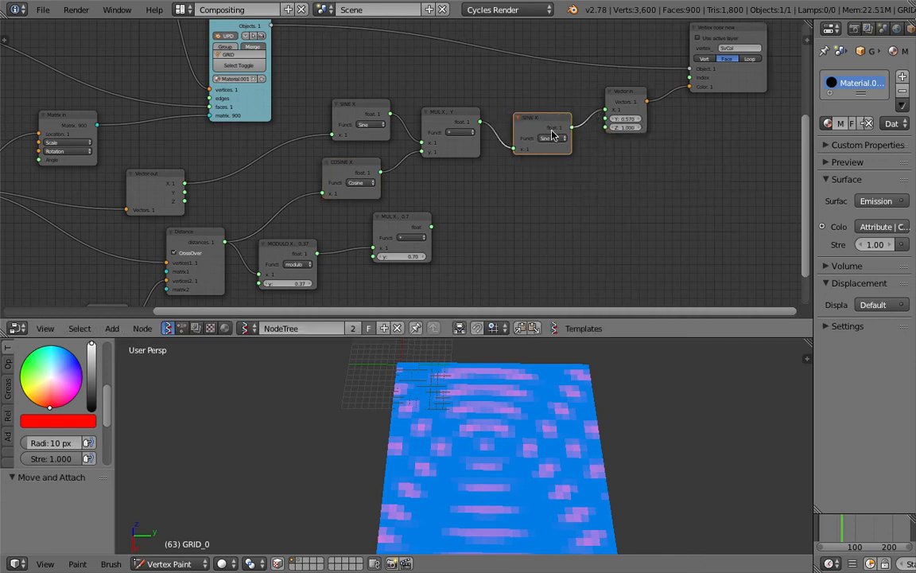
pyautogui.click(557, 140)
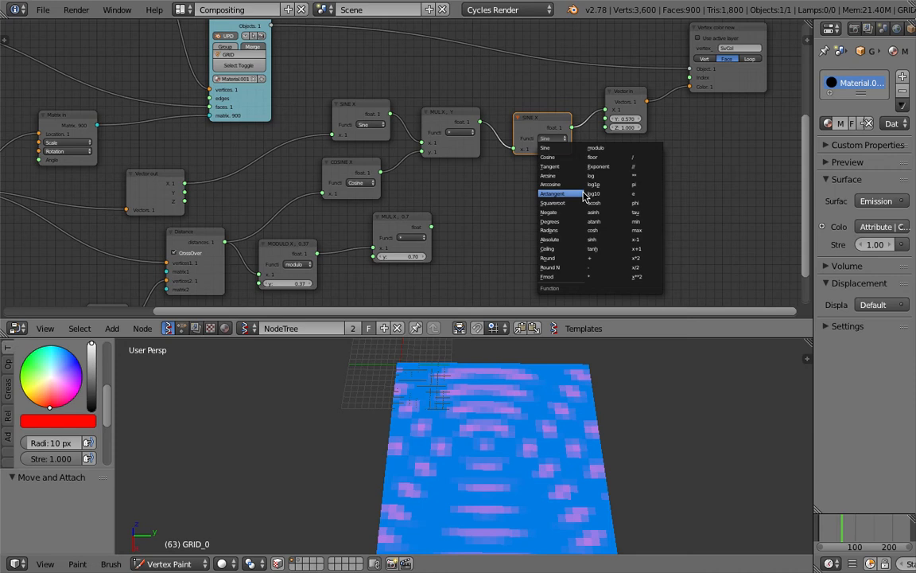
pyautogui.click(580, 241)
# Move the Distance node down and connect Vector out's X output to the cosine node's x input.
pyautogui.moveTo(549, 374); pyautogui.dragTo(544, 418, button='middle')
pyautogui.moveTo(486, 206); pyautogui.dragTo(544, 192, button='middle')
pyautogui.scroll(2, 518, 202)
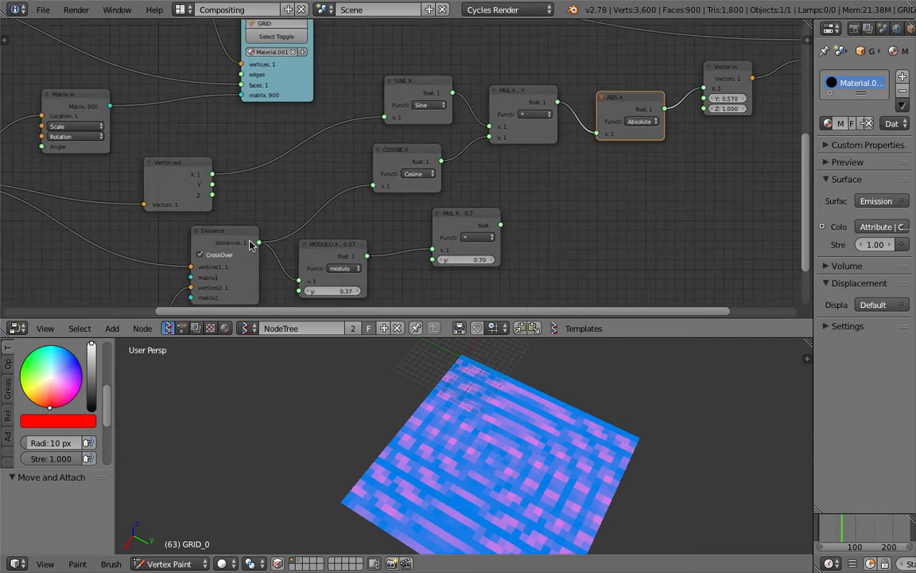
pyautogui.moveTo(242, 235); pyautogui.dragTo(378, 187, button='middle')
pyautogui.moveTo(371, 184); pyautogui.dragTo(369, 218)
pyautogui.moveTo(348, 125); pyautogui.dragTo(511, 136)
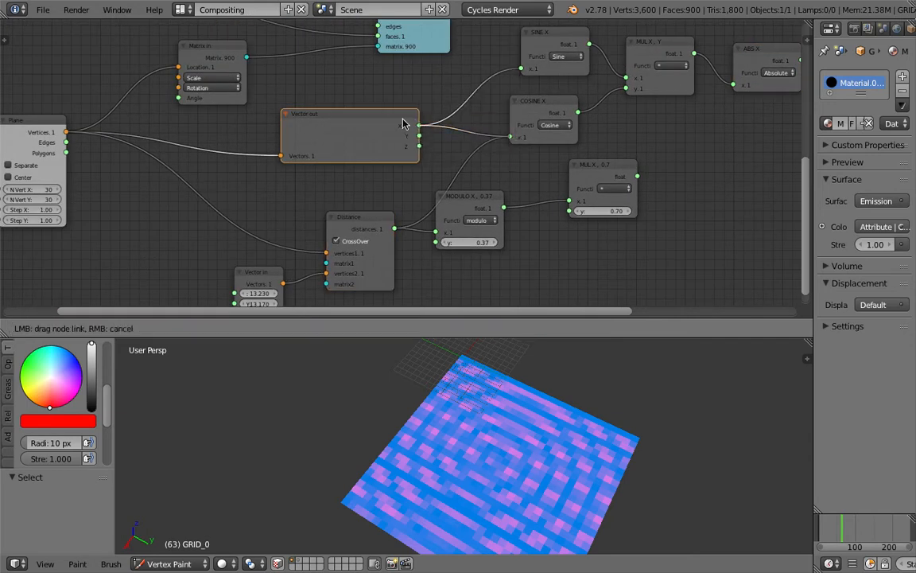
# Adjust the width of the Vector out node and save the file.
pyautogui.moveTo(382, 121); pyautogui.dragTo(359, 115)
pyautogui.moveTo(391, 149); pyautogui.dragTo(356, 150)
pyautogui.moveTo(412, 164); pyautogui.dragTo(400, 191, button='middle')
pyautogui.moveTo(325, 177); pyautogui.dragTo(393, 168, button='middle')
pyautogui.moveTo(579, 378)
pyautogui.mouseDown(button='middle')
pyautogui.moveTo(581, 443)
pyautogui.moveTo(622, 439)
pyautogui.mouseUp(button='middle')
pyautogui.click(582, 443)
pyautogui.hotkey('ctrl', 's')
# Paint a red circle and question marks freehand on the grid in the 3D view.
pyautogui.click(622, 439)
pyautogui.moveTo(492, 426)
pyautogui.mouseDown()
pyautogui.moveTo(532, 437)
pyautogui.moveTo(537, 409)
pyautogui.mouseUp()
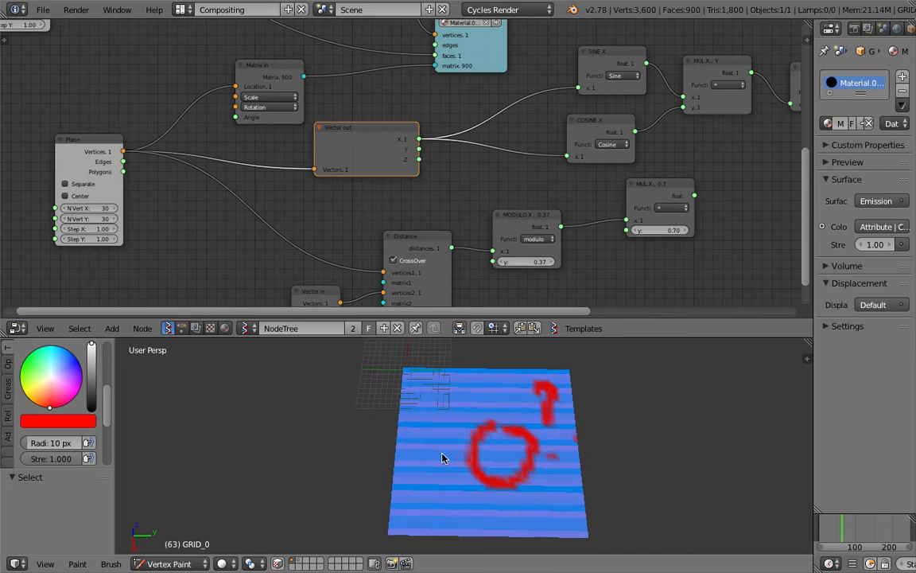
pyautogui.moveTo(430, 453); pyautogui.dragTo(432, 457)
pyautogui.click(437, 486)
# Check the sine and cosine node setup in the reference image in the browser, and return to Blender.
pyautogui.moveTo(609, 92); pyautogui.dragTo(536, 133, button='middle')
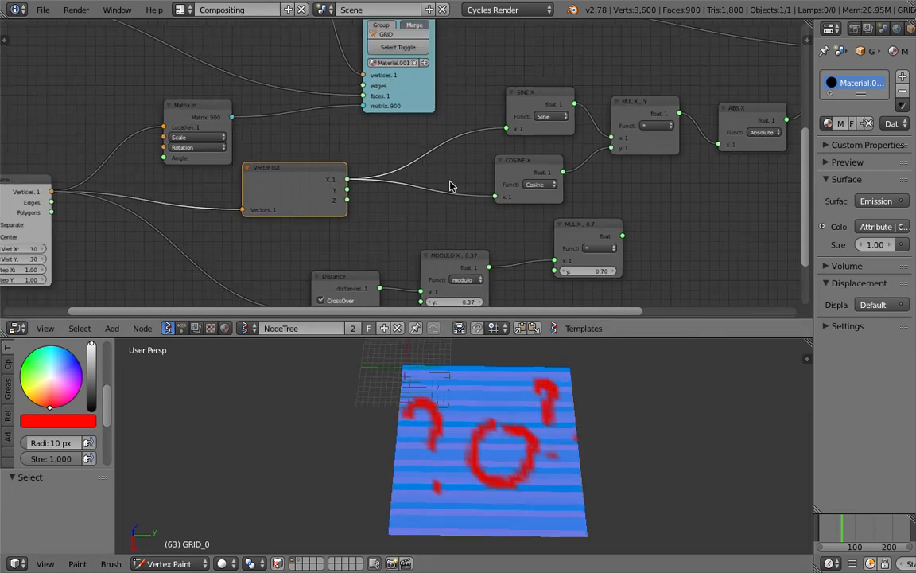
pyautogui.hotkey('ctrl', 'Left')
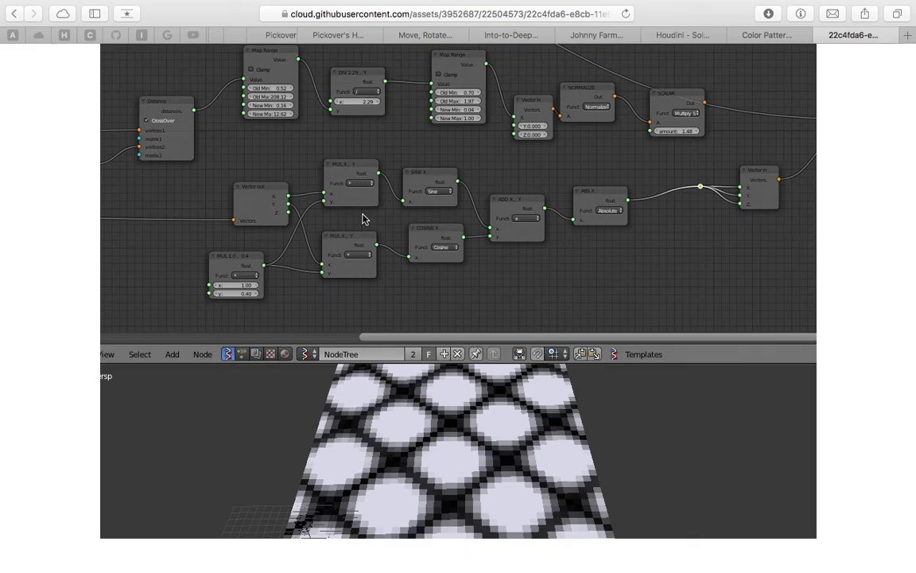
pyautogui.hotkey('ctrl', 'Right')
# Insert duplicated multiply nodes with y 4.69 between Vector out's X output and each of the sine and cosine nodes.
pyautogui.moveTo(546, 95); pyautogui.dragTo(538, 96)
pyautogui.click(677, 102)
pyautogui.hotkey('shift', 'd')
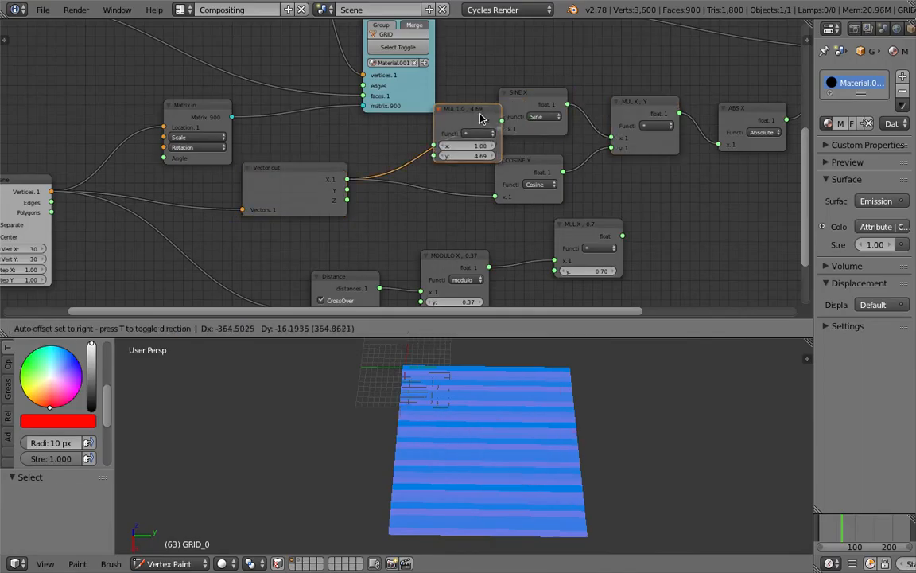
pyautogui.click(479, 113)
pyautogui.click(432, 118)
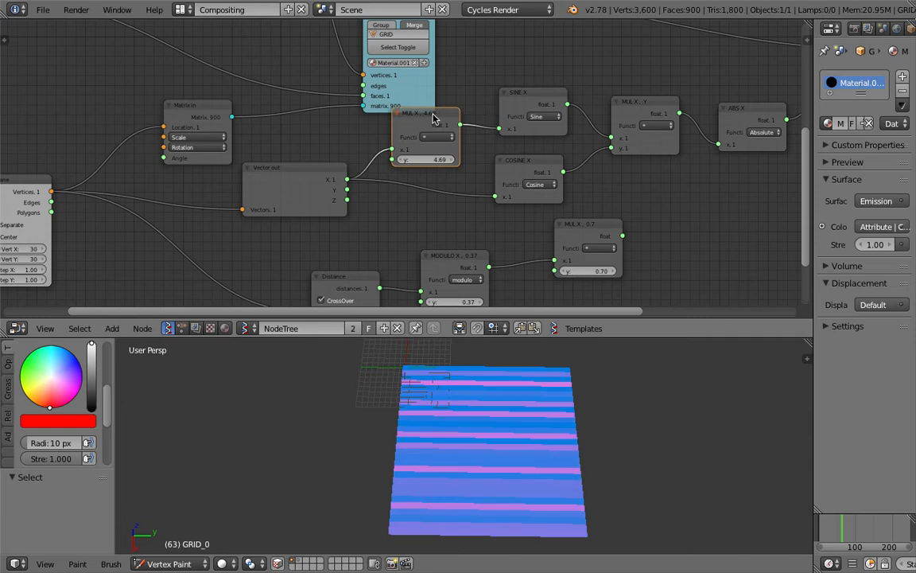
pyautogui.hotkey('shift', 'd')
pyautogui.click(427, 188)
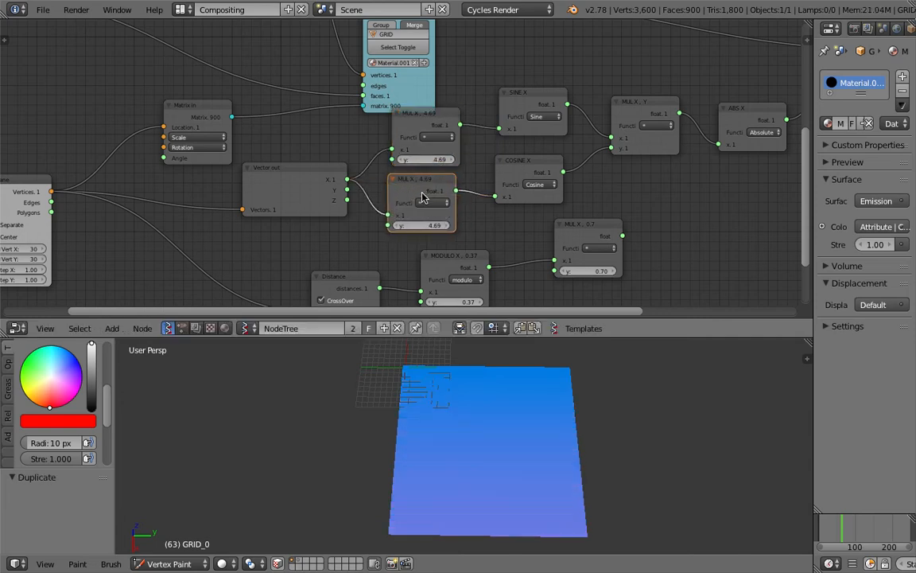
# Add a Float node, connect it to the y inputs of both multiply nodes feeding sine and cosine, and save the file.
pyautogui.hotkey('shift', 'a')
pyautogui.click(315, 248)
pyautogui.write('float')
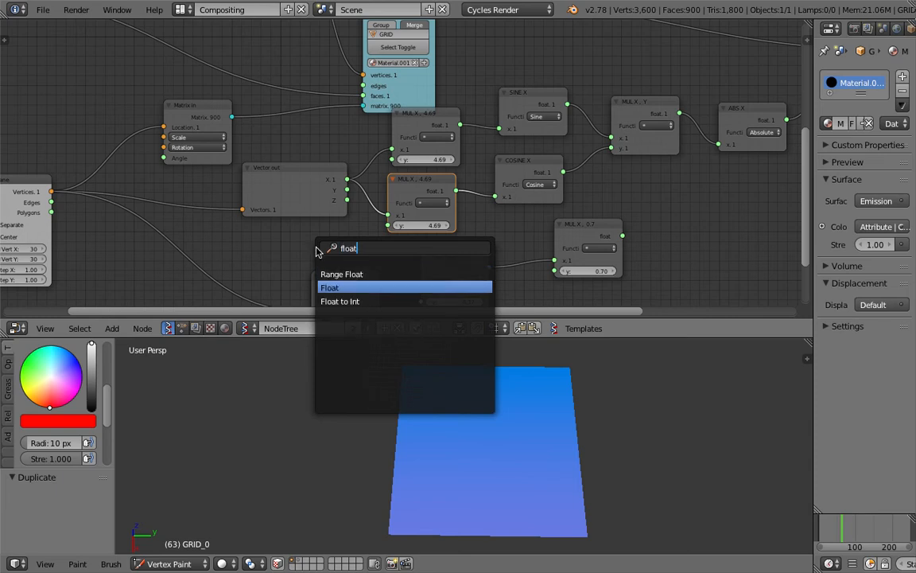
pyautogui.press('Return')
pyautogui.click(334, 248)
pyautogui.moveTo(368, 256); pyautogui.dragTo(392, 160)
pyautogui.hotkey('ctrl', 's')
pyautogui.click(398, 161)
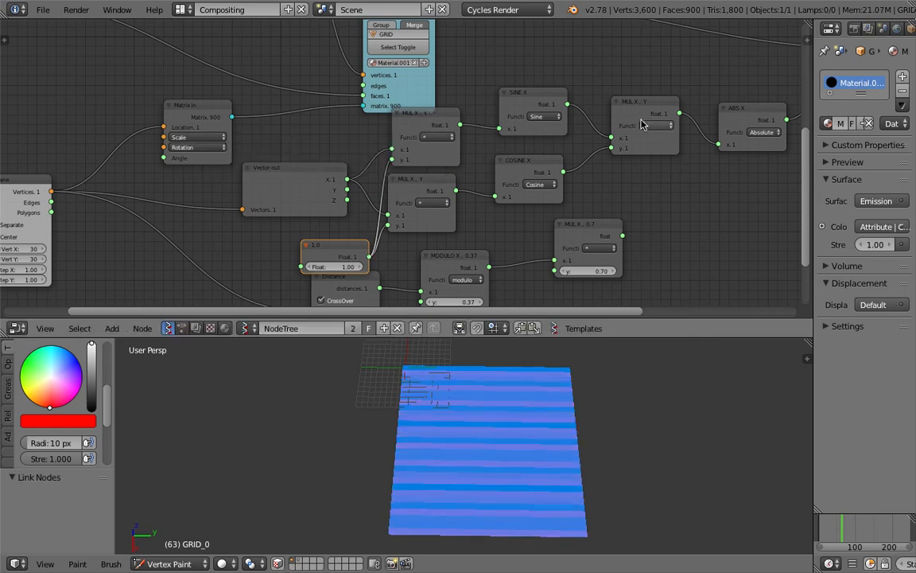
# Switch the node combining the sine and cosine outputs to the Add (+) function and save the file.
pyautogui.click(652, 126)
pyautogui.click(701, 266)
pyautogui.hotkey('ctrl', 's')
pyautogui.click(674, 168)
# Connect the Absolute node's output to the Y and Z inputs of the Vector in node as well, and save.
pyautogui.keyDown('ctrl'); pyautogui.hscroll(4, 598, 171); pyautogui.keyUp('ctrl')
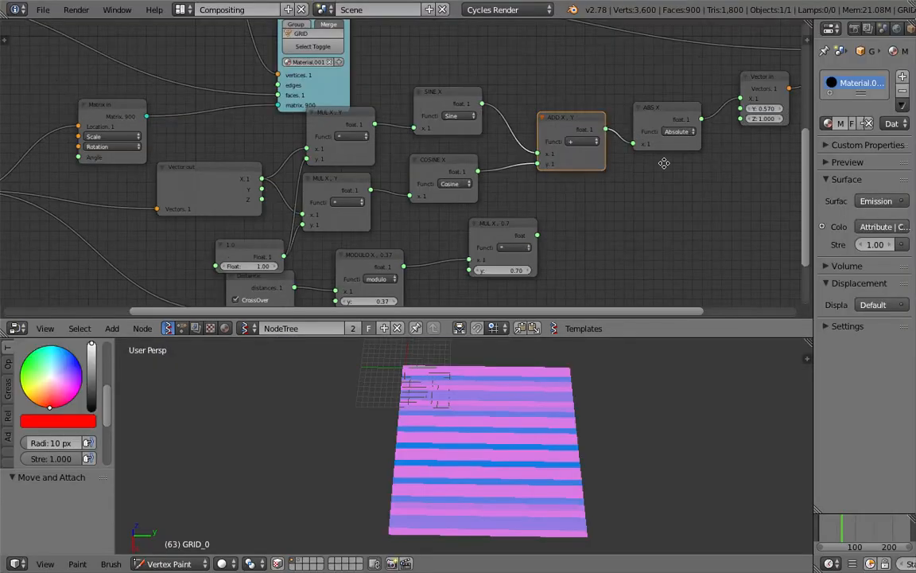
pyautogui.keyDown('ctrl'); pyautogui.hscroll(3, 665, 164); pyautogui.keyUp('ctrl')
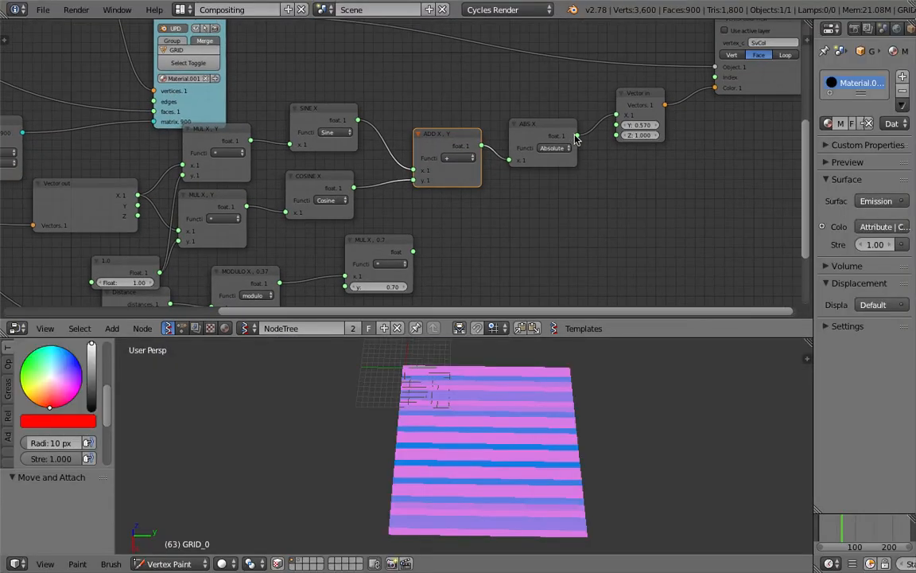
pyautogui.click(576, 139)
pyautogui.moveTo(576, 139); pyautogui.dragTo(618, 137)
pyautogui.moveTo(606, 446); pyautogui.dragTo(416, 434, button='middle')
pyautogui.hotkey('ctrl', 's')
pyautogui.click(495, 451)
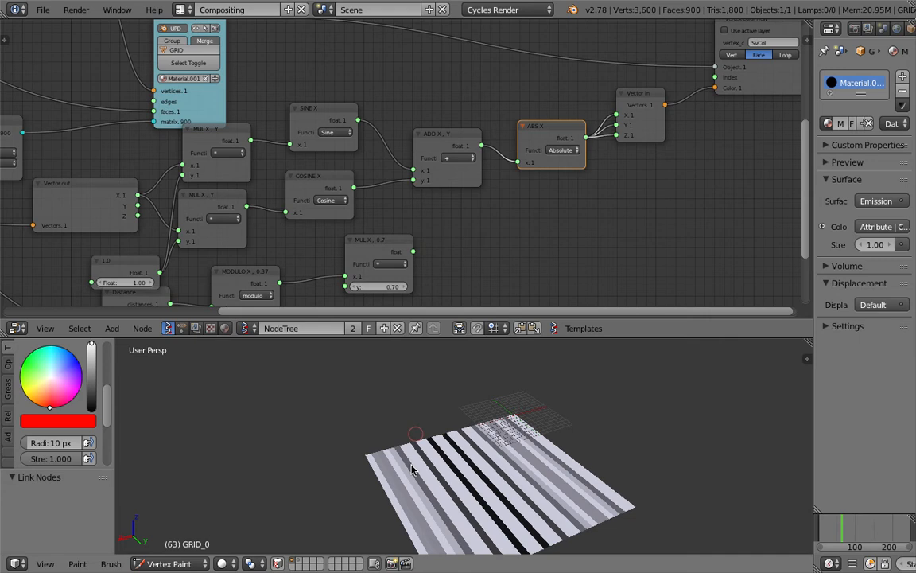
# Move the Vector out node away from the two multiply nodes, closer to the Plane node.
pyautogui.moveTo(412, 471); pyautogui.dragTo(540, 434, button='middle')
pyautogui.moveTo(210, 207); pyautogui.dragTo(493, 187, button='middle')
pyautogui.moveTo(385, 173); pyautogui.dragTo(333, 189)
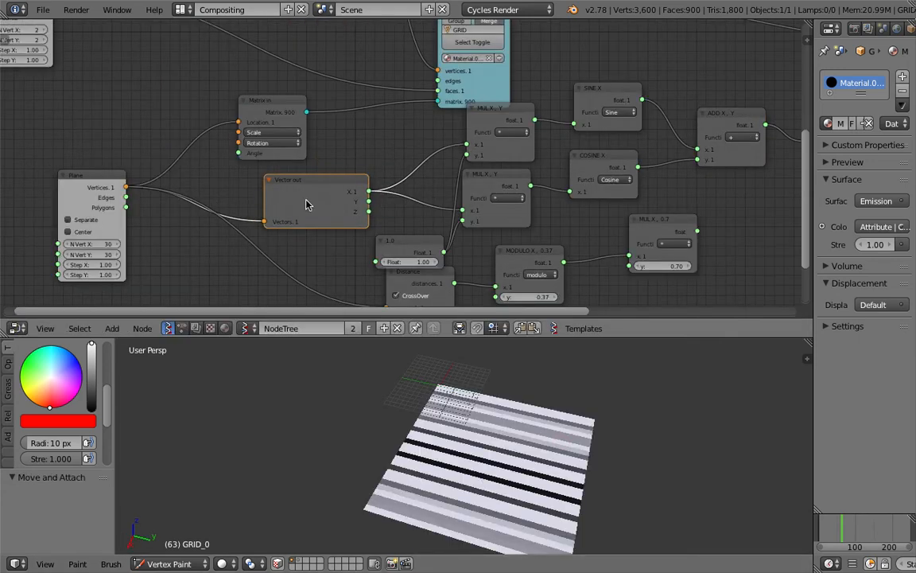
# Try the Separate and Center options of the Plane node and compare their effect on the striped grid.
pyautogui.click(69, 221)
pyautogui.click(69, 220)
pyautogui.click(77, 233)
pyautogui.click(77, 232)
pyautogui.click(88, 234)
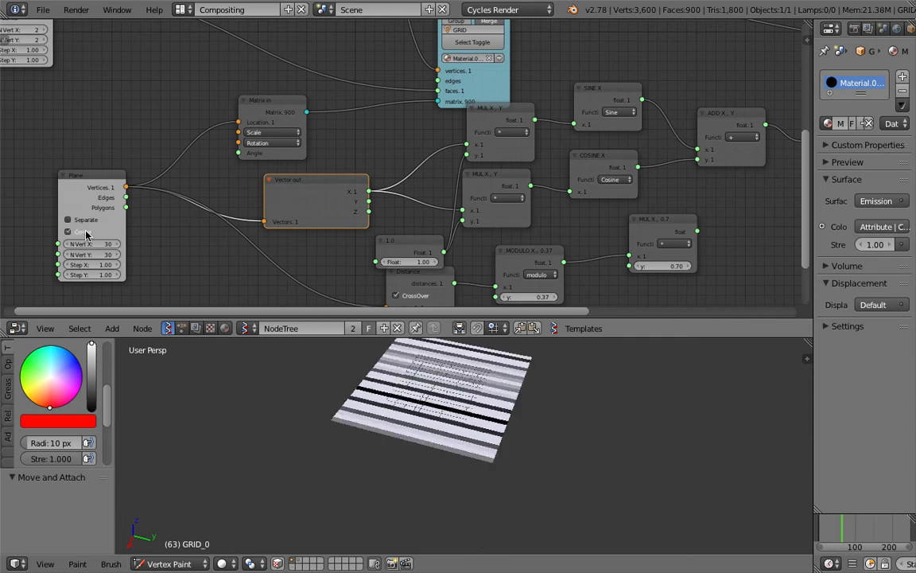
pyautogui.click(85, 231)
pyautogui.click(88, 233)
pyautogui.moveTo(119, 161); pyautogui.dragTo(189, 154, button='middle')
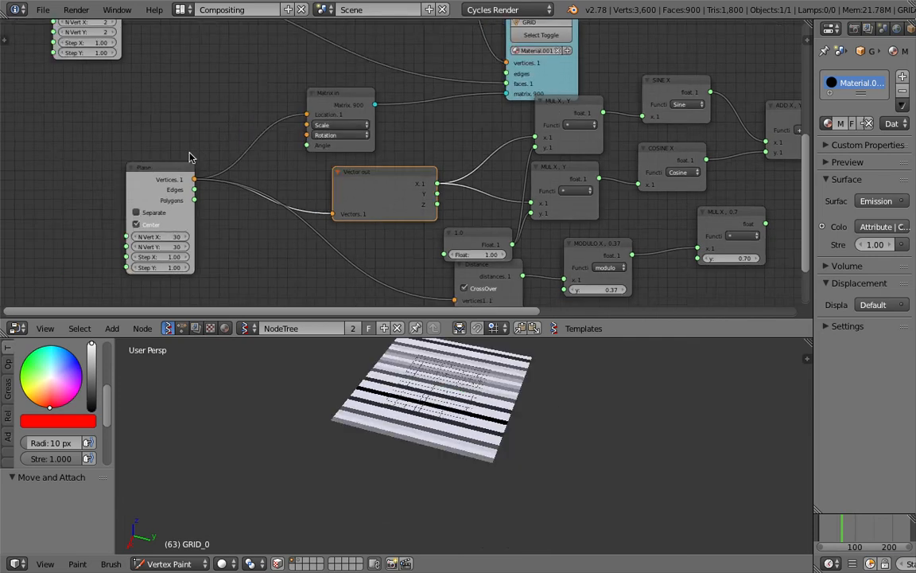
pyautogui.scroll(2, 189, 155)
pyautogui.moveTo(507, 450); pyautogui.dragTo(432, 459, button='middle')
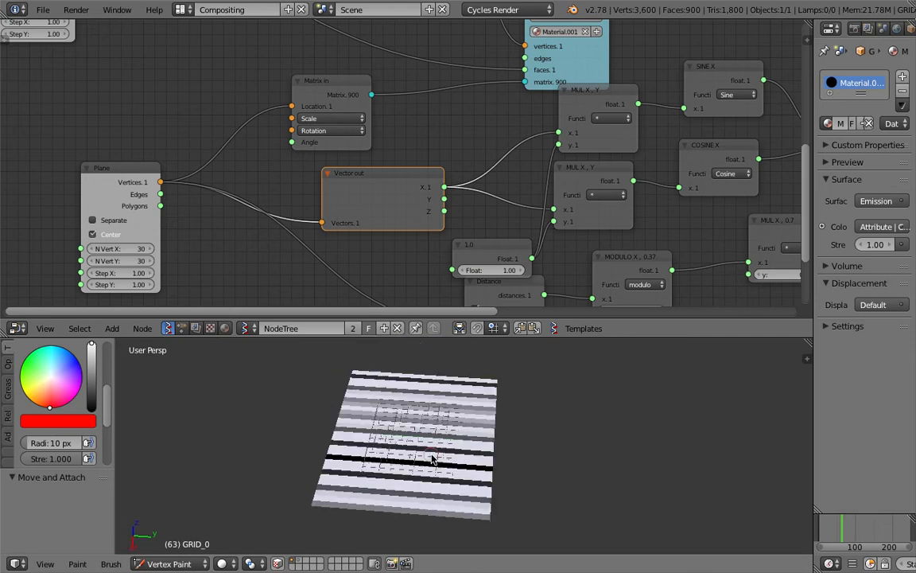
pyautogui.click(92, 235)
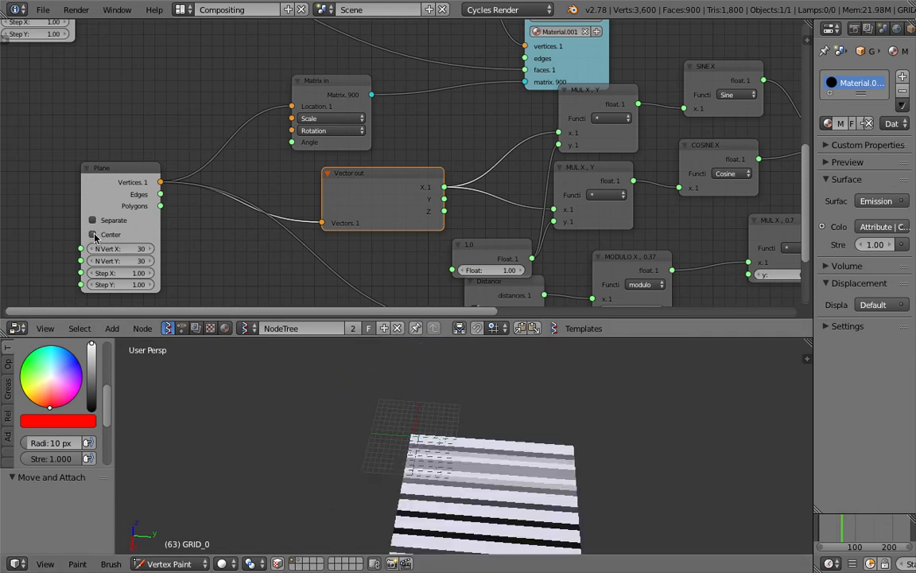
pyautogui.click(92, 234)
pyautogui.click(92, 235)
# Move the 30 by 30 Plane node up in the node tree and save the file.
pyautogui.moveTo(138, 168); pyautogui.dragTo(131, 127)
pyautogui.moveTo(197, 141); pyautogui.dragTo(172, 138, button='middle')
pyautogui.hotkey('ctrl', 's')
pyautogui.click(174, 138)
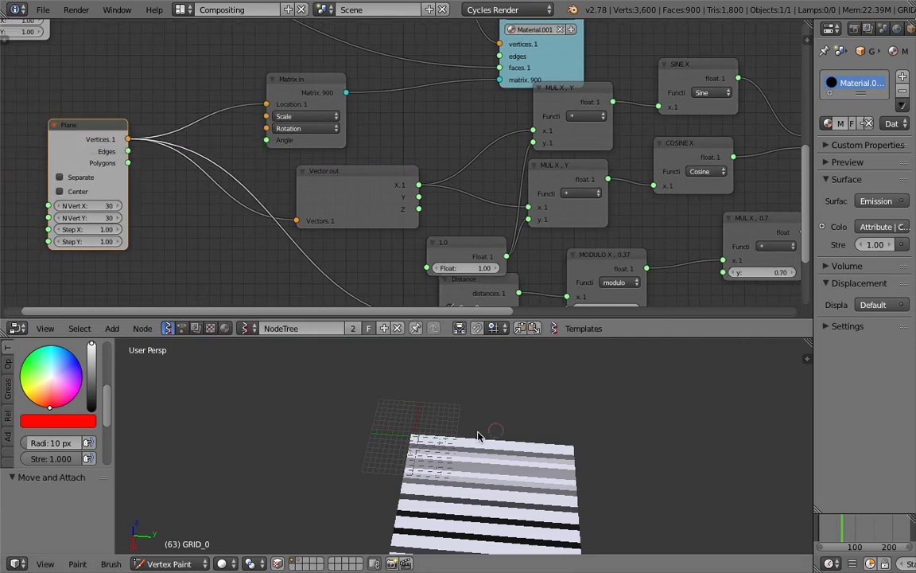
pyautogui.moveTo(481, 434); pyautogui.dragTo(499, 443, button='middle')
pyautogui.hotkey('ctrl', 's')
pyautogui.click(499, 443)
# Set the Float node's value that drives both multiply nodes to 1.90.
pyautogui.moveTo(407, 194); pyautogui.dragTo(397, 190, button='middle')
pyautogui.moveTo(476, 263); pyautogui.dragTo(525, 262)
pyautogui.moveTo(463, 262); pyautogui.dragTo(412, 261)
# Move the distance, modulo, 0.70 multiply and vector input nodes clear of the sine and cosine chain, nudge the GRID viewer node, and save.
pyautogui.moveTo(463, 260); pyautogui.dragTo(409, 190, button='middle')
pyautogui.moveTo(442, 211); pyautogui.dragTo(437, 239)
pyautogui.scroll(-1, 437, 239)
pyautogui.moveTo(321, 269); pyautogui.dragTo(226, 287)
pyautogui.moveTo(505, 182); pyautogui.dragTo(498, 229)
pyautogui.moveTo(662, 150); pyautogui.dragTo(651, 206)
pyautogui.hotkey('ctrl', 's')
pyautogui.click(652, 202)
pyautogui.scroll(-4, 557, 199)
pyautogui.moveTo(548, 198); pyautogui.dragTo(466, 219, button='middle')
pyautogui.moveTo(426, 86); pyautogui.dragTo(406, 70)
# Save the project under the new name sv_colorgrid_dots_001.blend in the Desktop folder, and save it again.
pyautogui.click(43, 12)
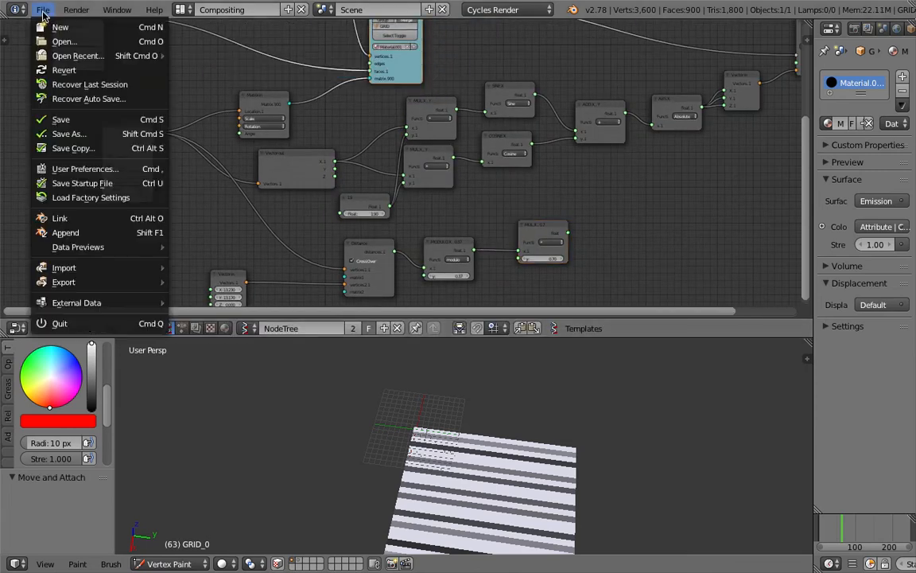
pyautogui.click(70, 133)
pyautogui.click(812, 63)
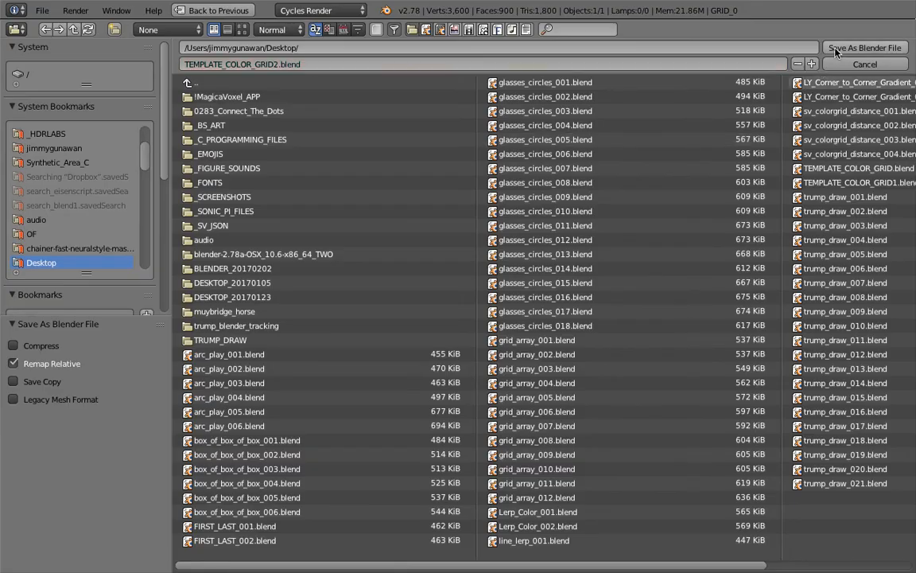
pyautogui.click(419, 64)
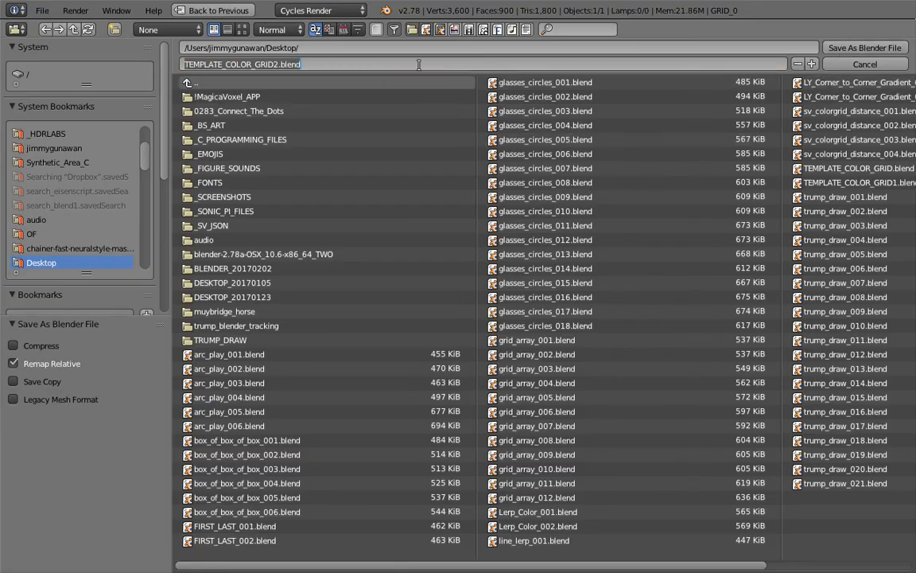
pyautogui.write('sv_colorg')
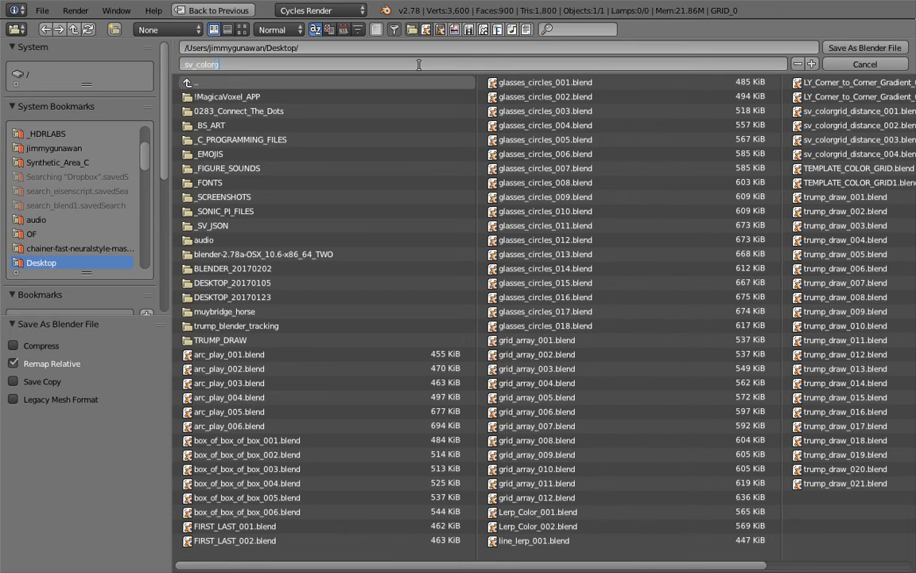
pyautogui.write('rid_dots_001')
pyautogui.press('Return')
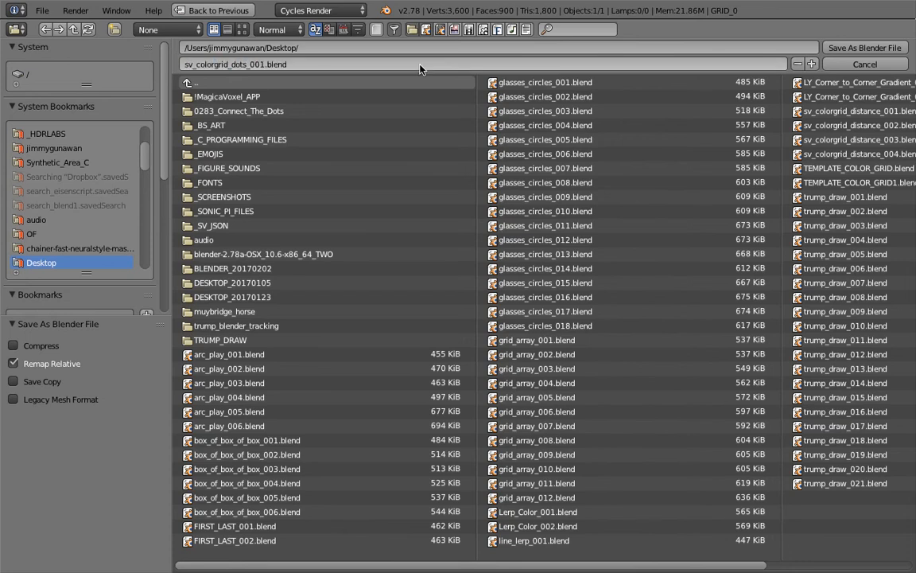
pyautogui.click(878, 52)
pyautogui.click(41, 10)
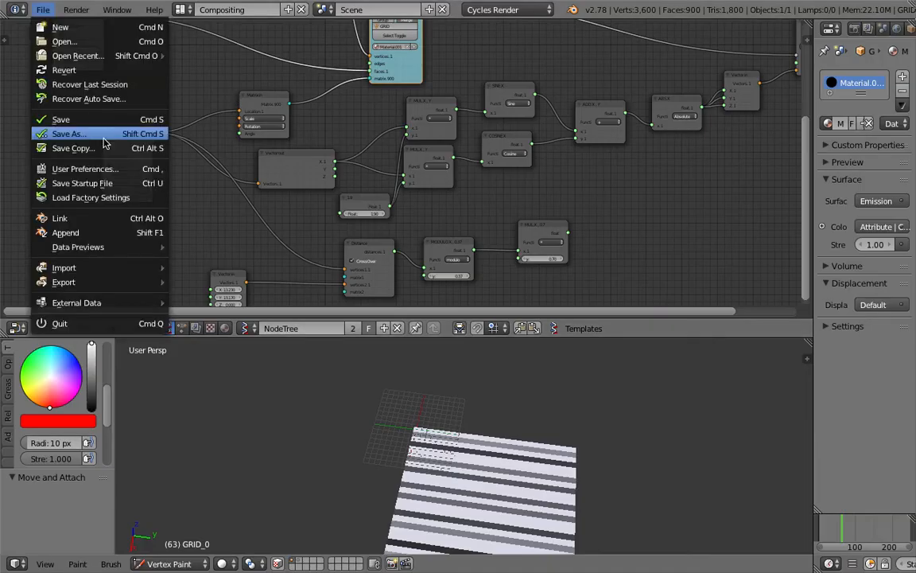
pyautogui.click(62, 128)
pyautogui.click(864, 48)
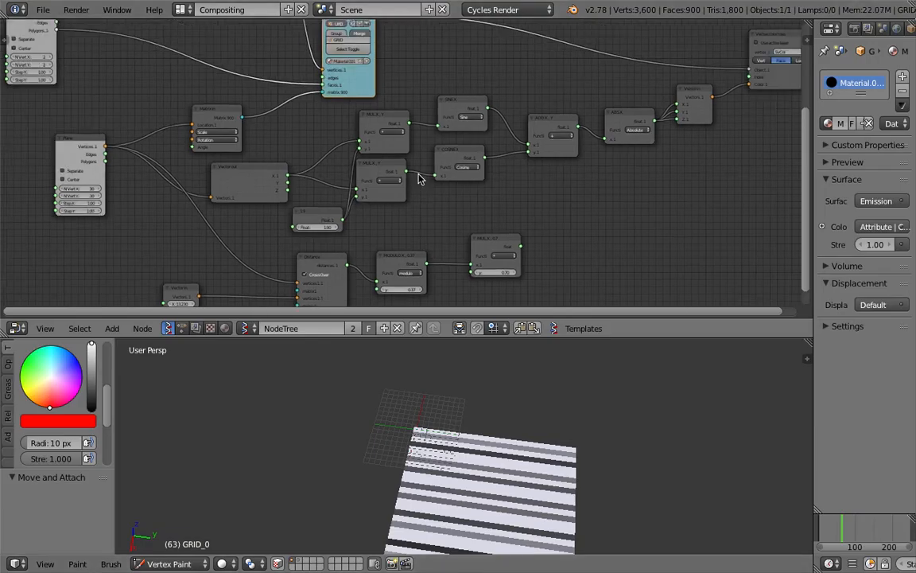
pyautogui.scroll(2, 423, 175)
pyautogui.hotkey('ctrl', 's')
pyautogui.click(424, 175)
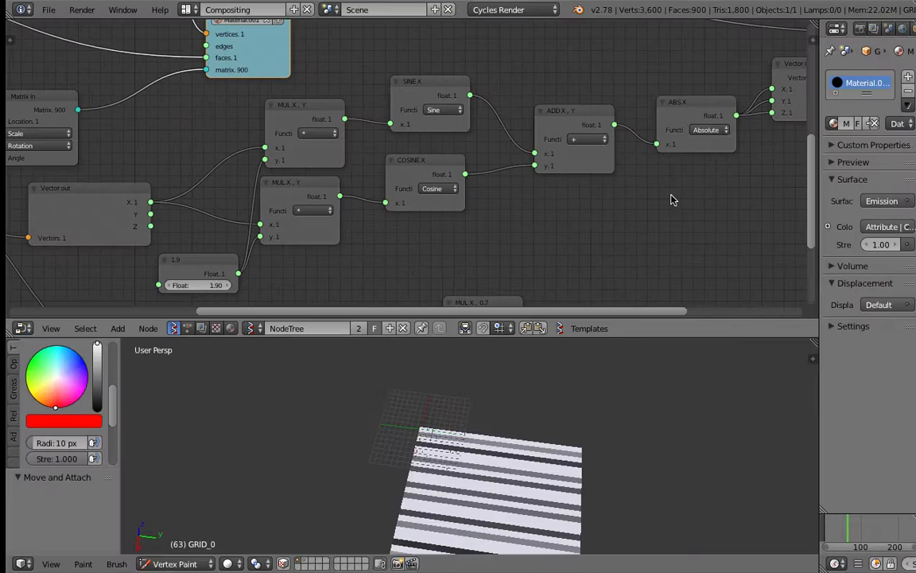
# Move the Add and Absolute nodes closer to sine and cosine, raise the Vector in and Vertex color new nodes, and save.
pyautogui.moveTo(670, 198); pyautogui.dragTo(568, 234, button='middle')
pyautogui.moveTo(554, 153); pyautogui.dragTo(524, 154)
pyautogui.moveTo(469, 159); pyautogui.dragTo(434, 159)
pyautogui.moveTo(715, 129); pyautogui.dragTo(472, 148, button='middle')
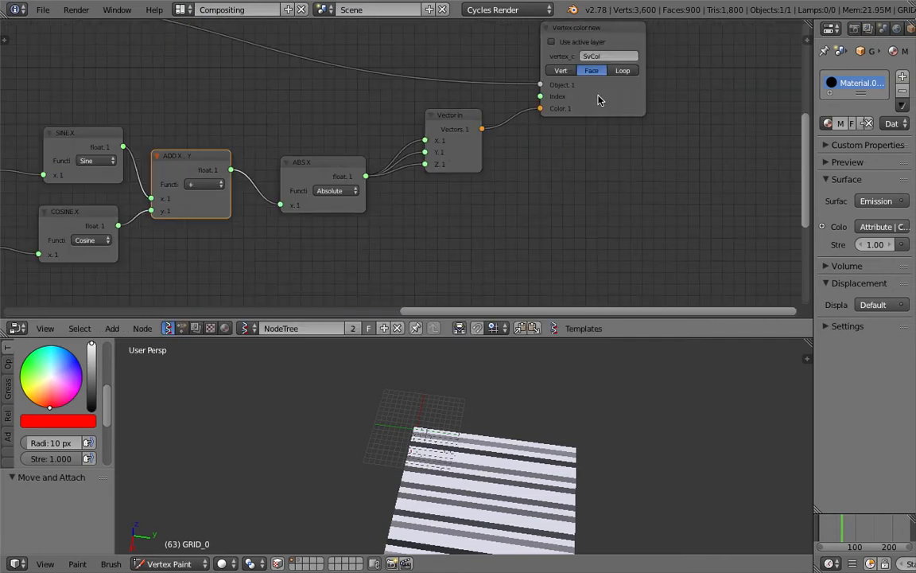
pyautogui.moveTo(594, 102); pyautogui.dragTo(598, 87)
pyautogui.moveTo(470, 114); pyautogui.dragTo(478, 95)
pyautogui.scroll(-2, 494, 477)
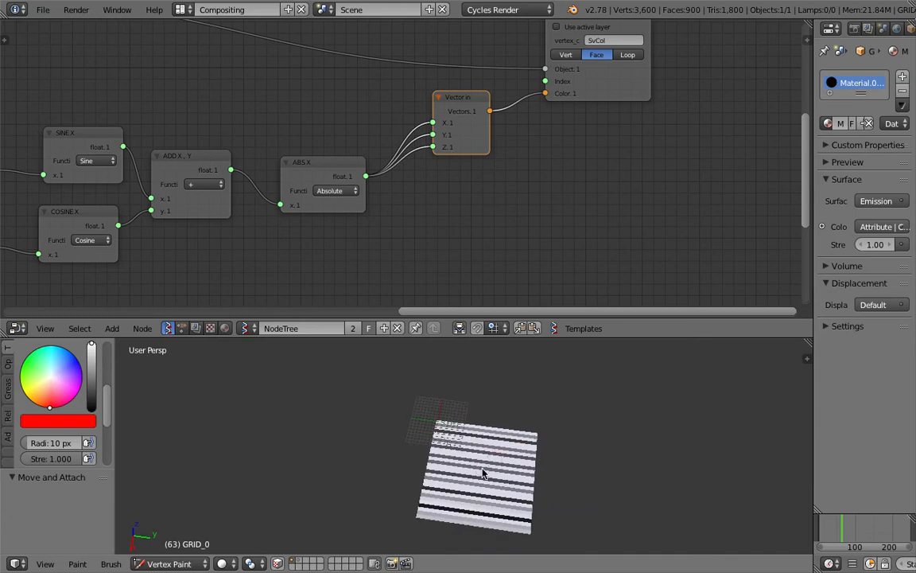
pyautogui.moveTo(139, 155); pyautogui.dragTo(419, 174, button='middle')
pyautogui.hotkey('ctrl', 's')
pyautogui.click(419, 174)
# Set both N Vert X and N Vert Y of the lower Plane node to 50.
pyautogui.moveTo(273, 220); pyautogui.dragTo(349, 91, button='middle')
pyautogui.hscroll(5, 369, 188)
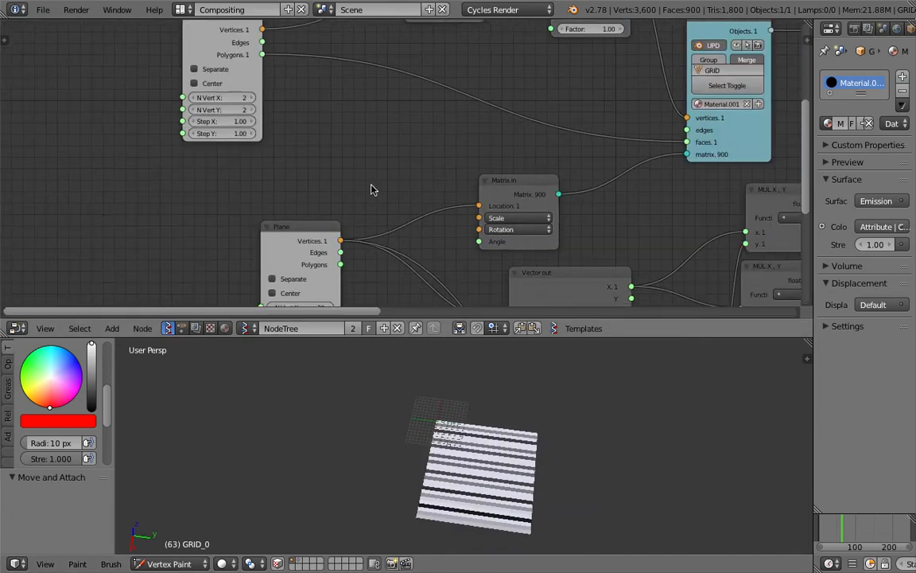
pyautogui.scroll(-6, 366, 118)
pyautogui.moveTo(296, 201); pyautogui.dragTo(296, 213)
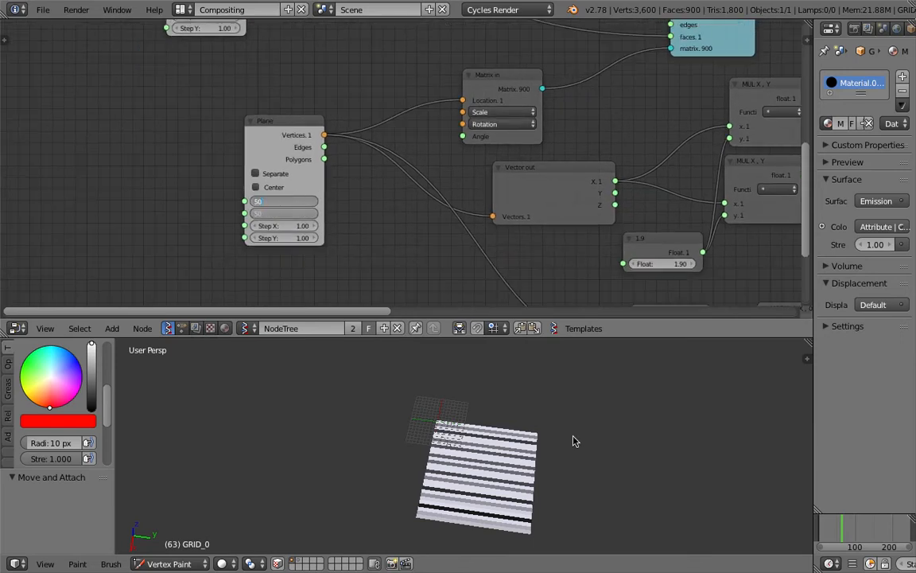
pyautogui.write('50')
pyautogui.press('Return')
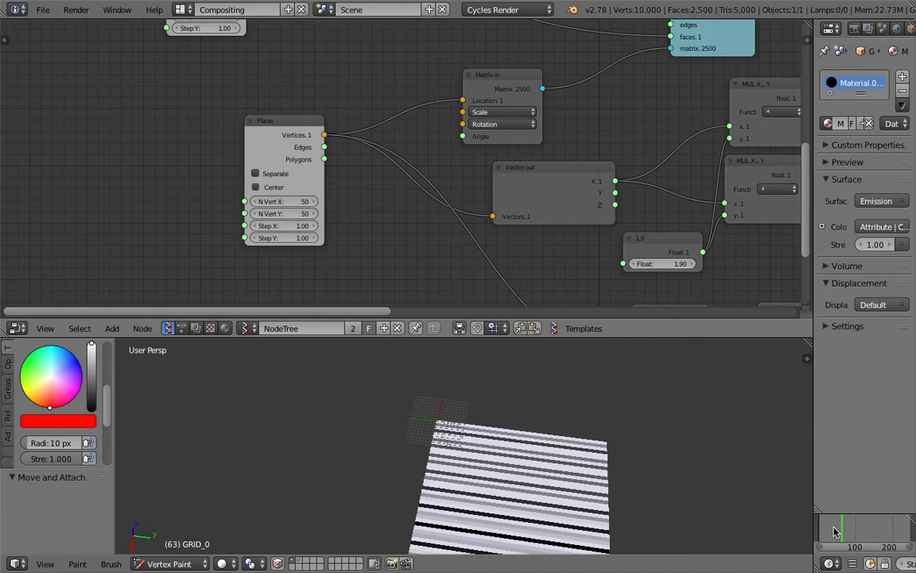
# Rearrange the Vector out, cosine and both multiply nodes so their connections spread out clearly, and save the file.
pyautogui.moveTo(544, 421); pyautogui.dragTo(601, 444, button='middle')
pyautogui.moveTo(622, 179); pyautogui.dragTo(511, 173, button='middle')
pyautogui.moveTo(467, 162); pyautogui.dragTo(451, 150)
pyautogui.moveTo(481, 151); pyautogui.dragTo(333, 172, button='middle')
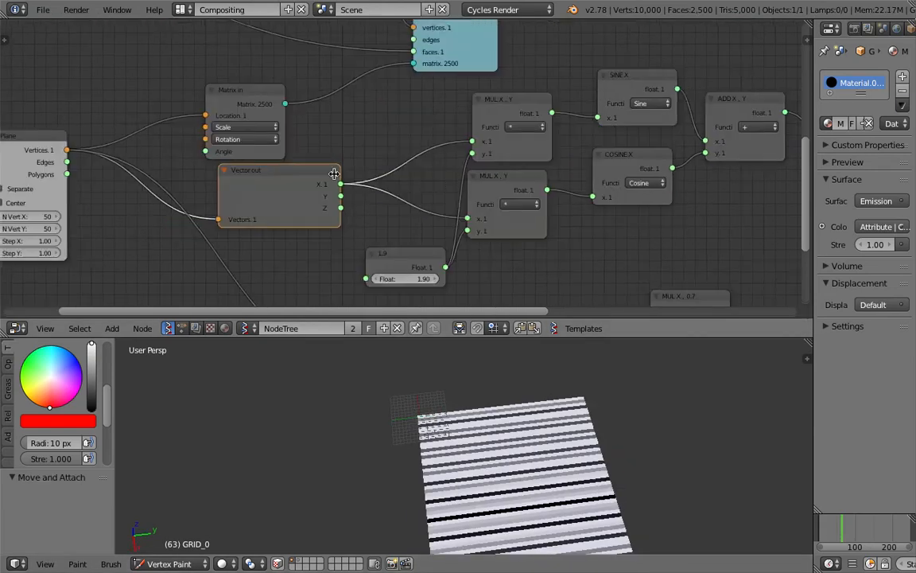
pyautogui.moveTo(514, 183); pyautogui.dragTo(529, 197)
pyautogui.moveTo(628, 152); pyautogui.dragTo(649, 155)
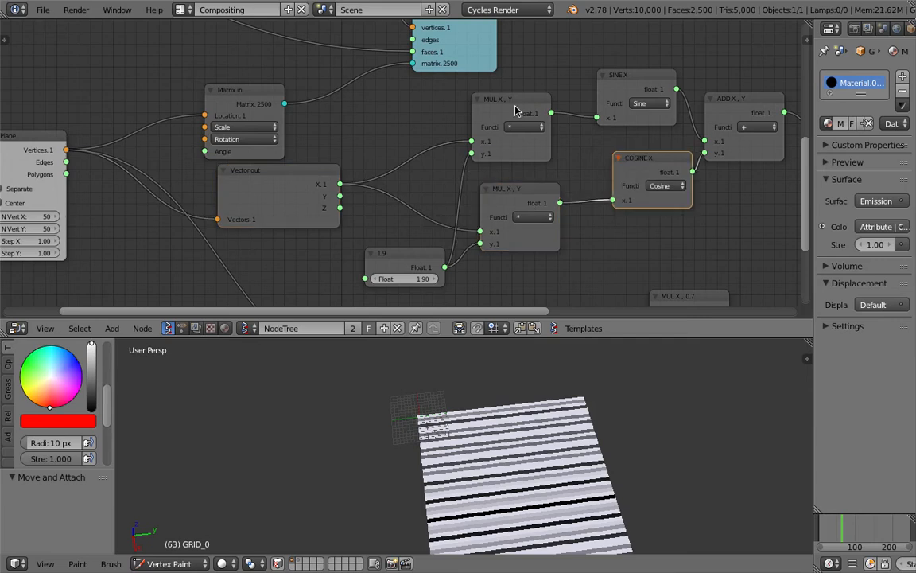
pyautogui.moveTo(514, 106); pyautogui.dragTo(547, 106)
pyautogui.hotkey('ctrl', 's')
pyautogui.click(551, 112)
pyautogui.moveTo(512, 137); pyautogui.dragTo(451, 145, button='middle')
pyautogui.moveTo(465, 209); pyautogui.dragTo(485, 214)
pyautogui.click(457, 130)
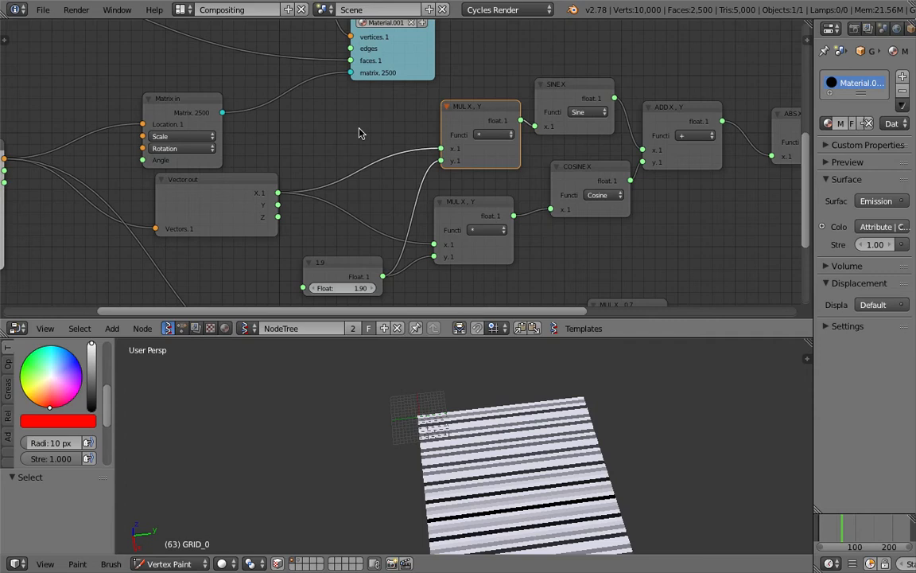
# Inspect the X output of the Vector out node with a temporary Stethoscope node, and delete the Stethoscope.
pyautogui.hotkey('alt', 'space')
pyautogui.write('ste')
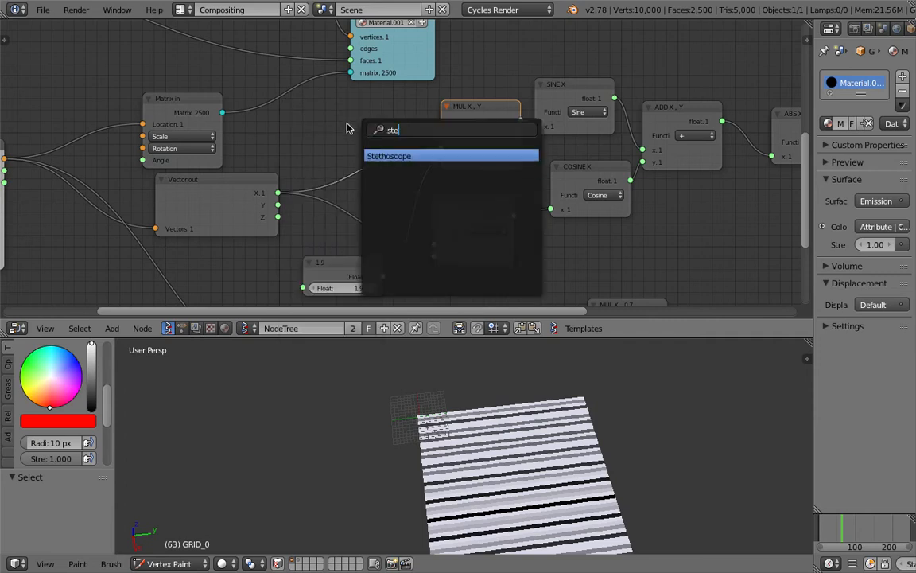
pyautogui.press('Return')
pyautogui.click(293, 129)
pyautogui.moveTo(311, 175); pyautogui.dragTo(321, 135)
pyautogui.moveTo(393, 194); pyautogui.dragTo(375, 209, button='middle')
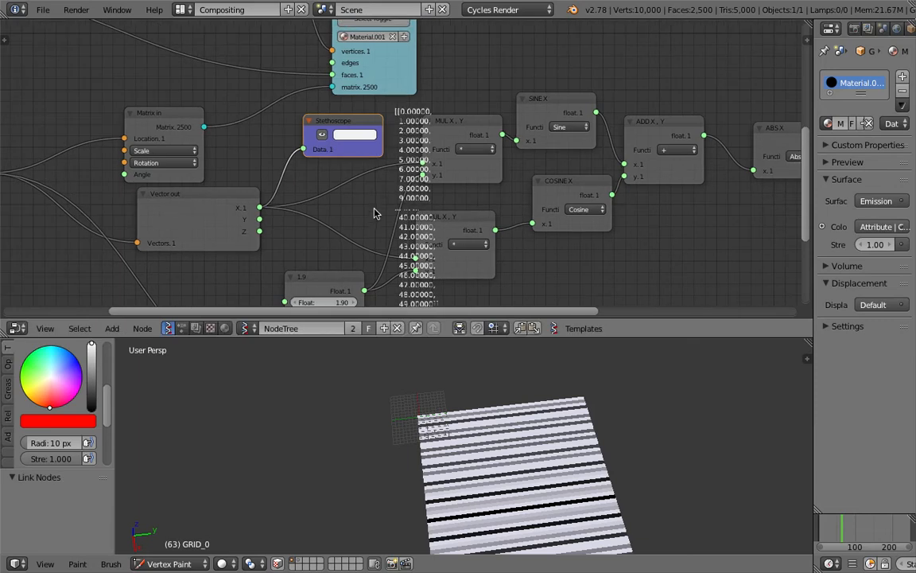
pyautogui.keyDown('shift'); pyautogui.scroll(-4, 417, 156); pyautogui.keyUp('shift')
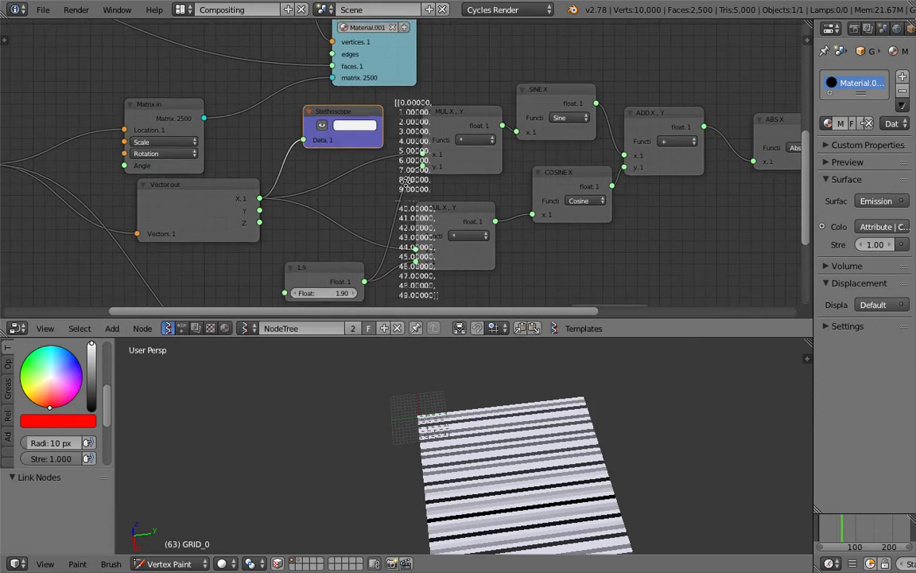
pyautogui.press('x')
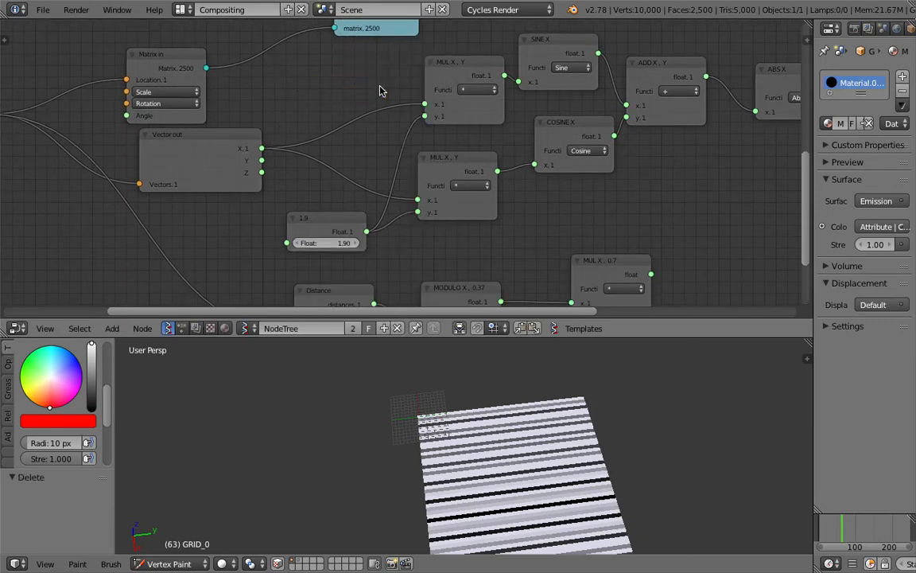
# Move the multiply node feeding the sine node slightly toward Vector out and save the file.
pyautogui.moveTo(493, 111); pyautogui.dragTo(406, 109, button='middle')
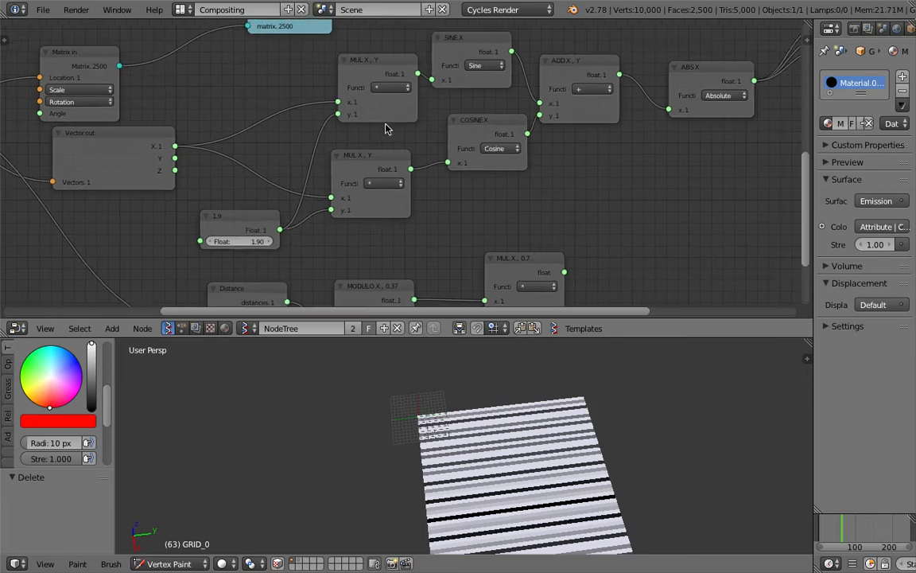
pyautogui.moveTo(347, 72); pyautogui.dragTo(323, 77)
pyautogui.moveTo(437, 107); pyautogui.dragTo(392, 99, button='middle')
pyautogui.hotkey('ctrl', 's')
pyautogui.click(433, 111)
# Spread the Absolute, Vector in and Vertex color new nodes further along the end of the node chain.
pyautogui.moveTo(636, 71); pyautogui.dragTo(564, 102, button='middle')
pyautogui.click(597, 94)
pyautogui.moveTo(599, 94); pyautogui.dragTo(607, 96)
pyautogui.moveTo(675, 113); pyautogui.dragTo(487, 186, button='middle')
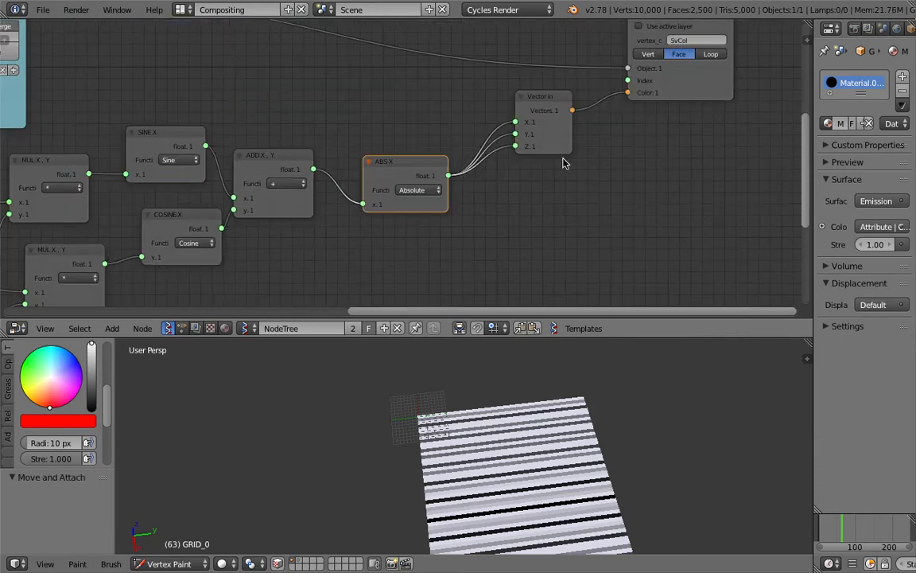
pyautogui.moveTo(555, 139); pyautogui.dragTo(581, 146)
pyautogui.moveTo(684, 93); pyautogui.dragTo(710, 105)
pyautogui.moveTo(689, 149); pyautogui.dragTo(675, 191, button='middle')
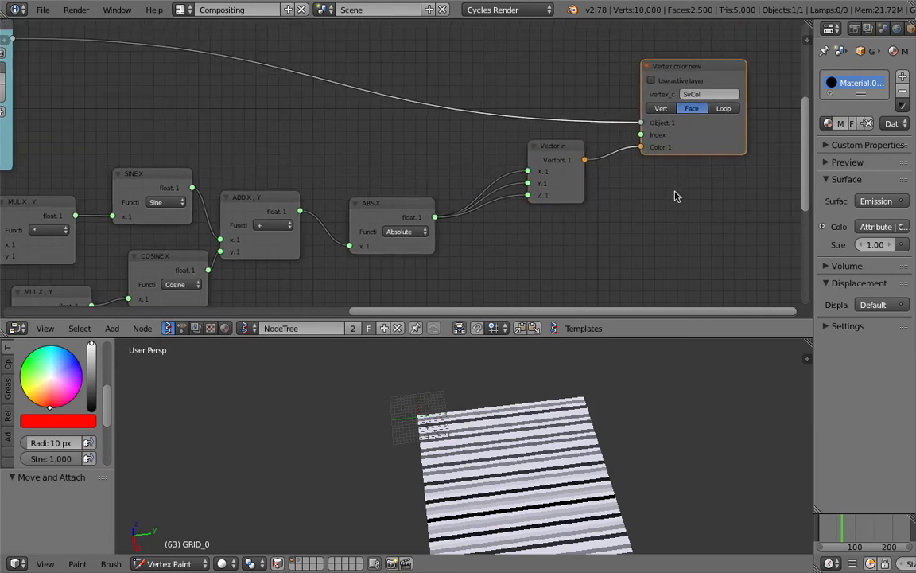
# Delete the unused multiply node at the end of the leftover Distance and modulo chain.
pyautogui.scroll(-1, 495, 187)
pyautogui.moveTo(460, 246)
pyautogui.mouseDown(button='middle')
pyautogui.moveTo(498, 223)
pyautogui.moveTo(511, 188)
pyautogui.mouseUp(button='middle')
pyautogui.moveTo(446, 223)
pyautogui.mouseDown(button='middle')
pyautogui.moveTo(496, 198)
pyautogui.moveTo(403, 127)
pyautogui.mouseUp(button='middle')
pyautogui.scroll(-5, 487, 229)
pyautogui.click(295, 172)
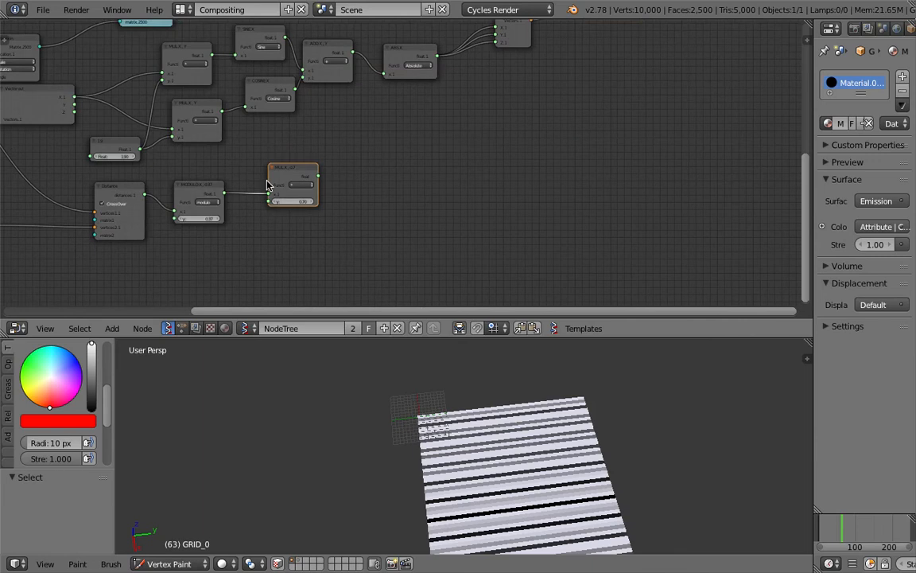
pyautogui.press('x')
# Delete the remaining unused Distance and modulo nodes and save the file.
pyautogui.click(135, 188)
pyautogui.moveTo(158, 177); pyautogui.dragTo(303, 181, button='middle')
pyautogui.click(126, 220)
pyautogui.keyDown('shift'); pyautogui.moveTo(253, 184); pyautogui.dragTo(331, 182, button='right'); pyautogui.keyUp('shift')
pyautogui.keyDown('shift'); pyautogui.rightClick(338, 187); pyautogui.keyUp('shift')
pyautogui.press('x')
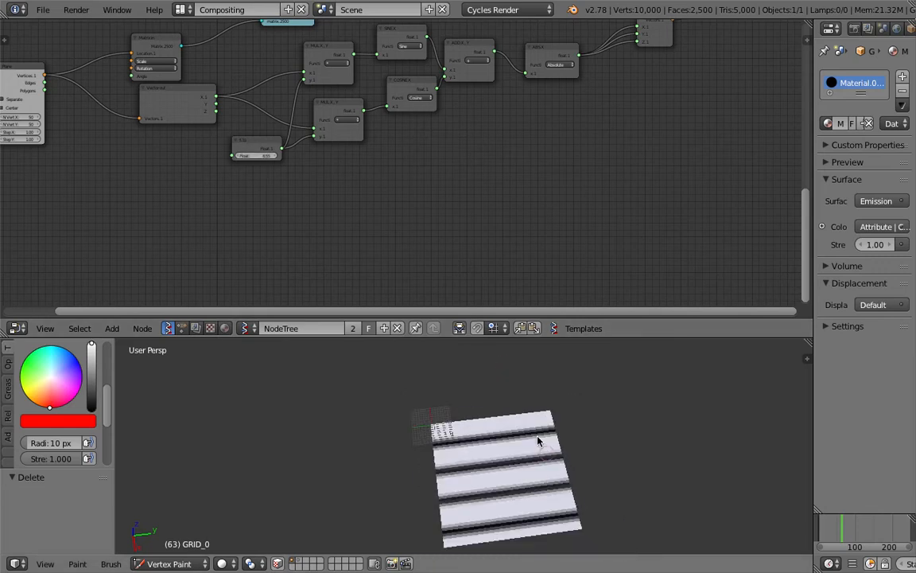
pyautogui.hotkey('ctrl', 's')
pyautogui.click(598, 442)
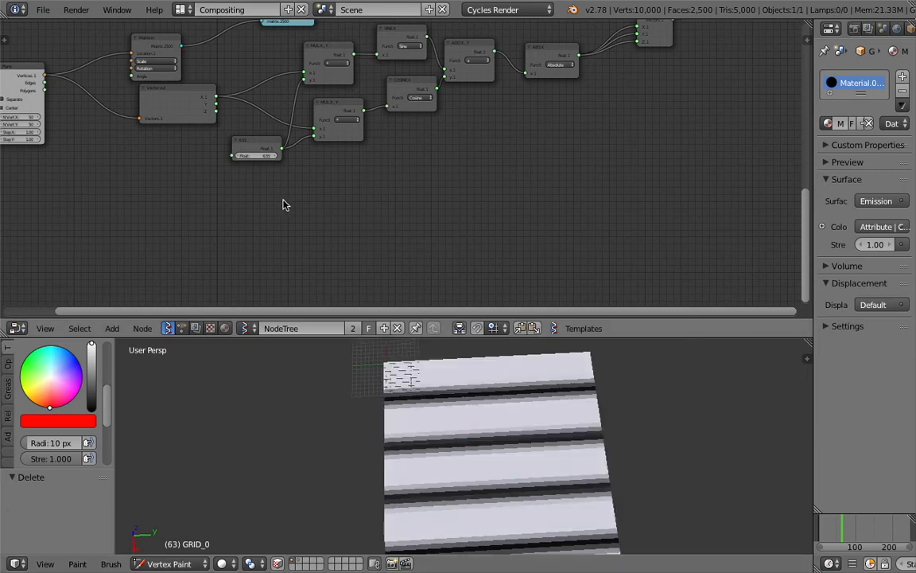
# Scrub the Float value to 6.10, spread the cosine, its multiply and the Float node apart, and save the file.
pyautogui.scroll(2, 286, 202)
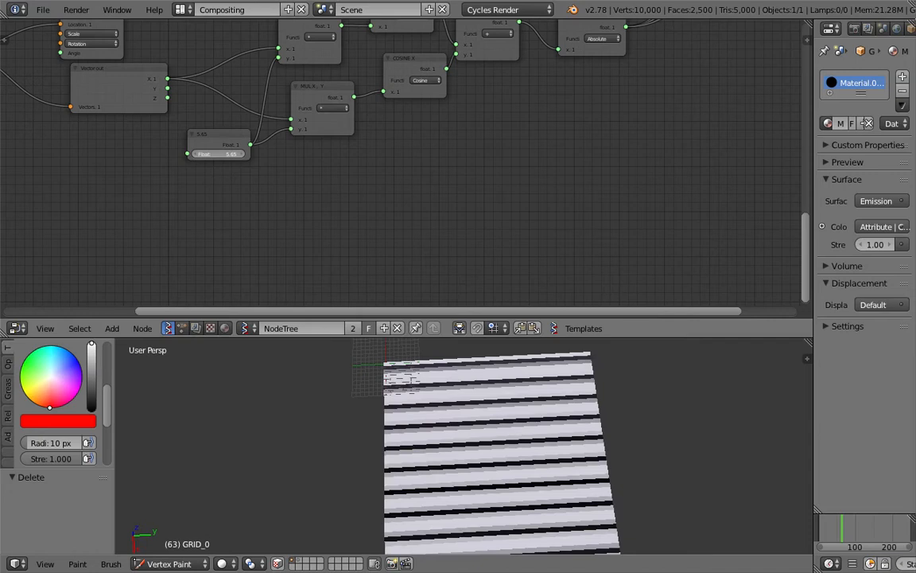
pyautogui.moveTo(365, 112); pyautogui.dragTo(371, 222, button='middle')
pyautogui.hotkey('ctrl', 's')
pyautogui.click(369, 218)
pyautogui.moveTo(396, 157); pyautogui.dragTo(370, 171)
pyautogui.moveTo(326, 192); pyautogui.dragTo(319, 216)
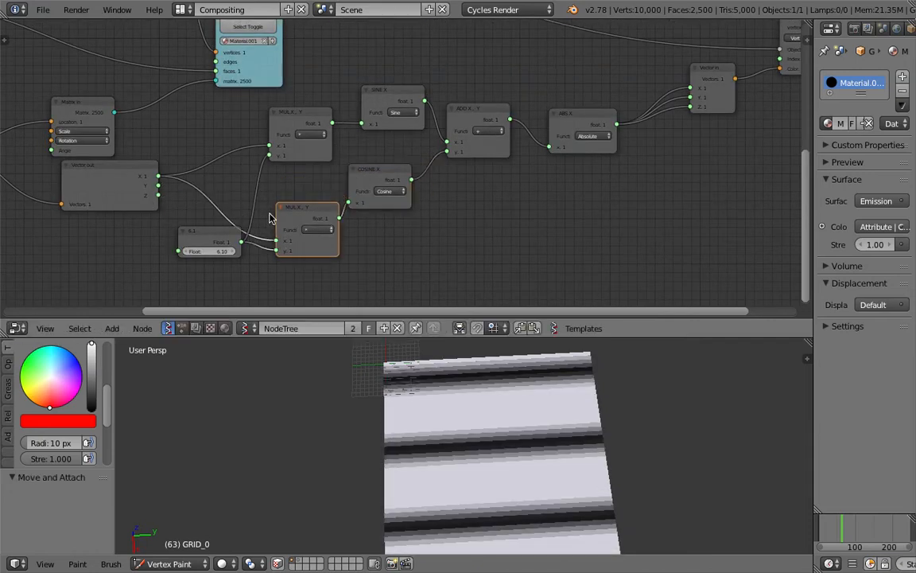
pyautogui.scroll(1, 268, 216)
pyautogui.hotkey('ctrl', 's')
pyautogui.click(271, 214)
pyautogui.moveTo(193, 243); pyautogui.dragTo(178, 258)
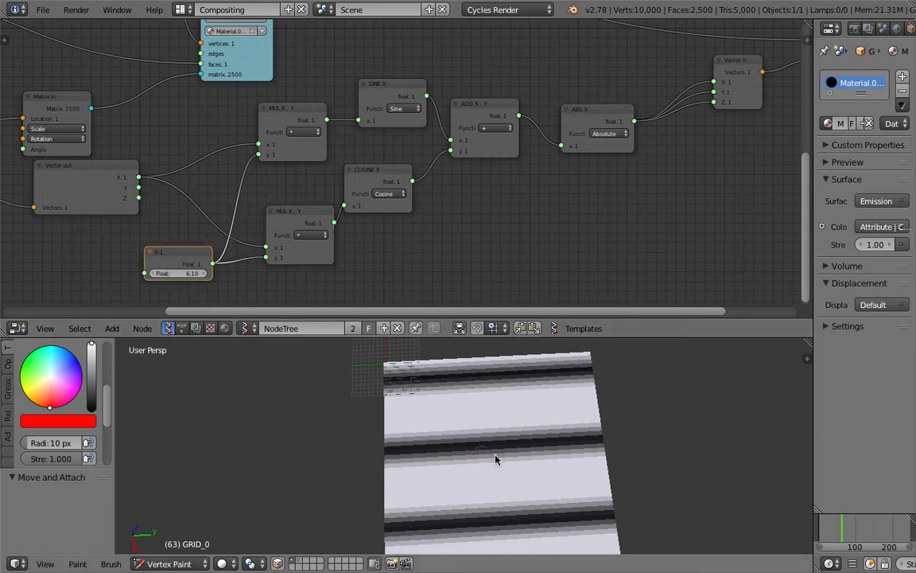
# Connect Vector out's Y output to the x input of the cosine's multiply node, and move that multiply node closer to the sine's multiply node.
pyautogui.moveTo(139, 188); pyautogui.dragTo(268, 251)
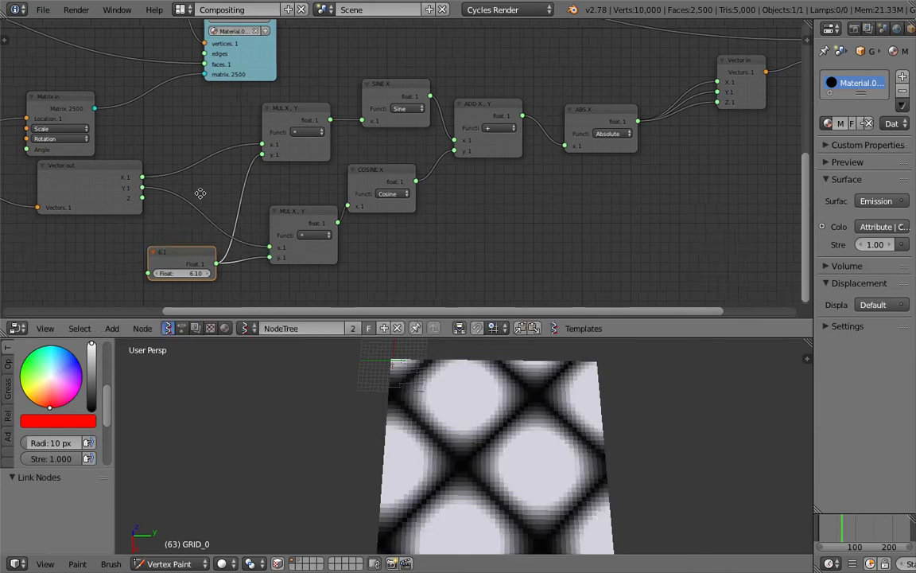
pyautogui.moveTo(200, 194); pyautogui.dragTo(444, 158, button='middle')
pyautogui.scroll(1, 366, 168)
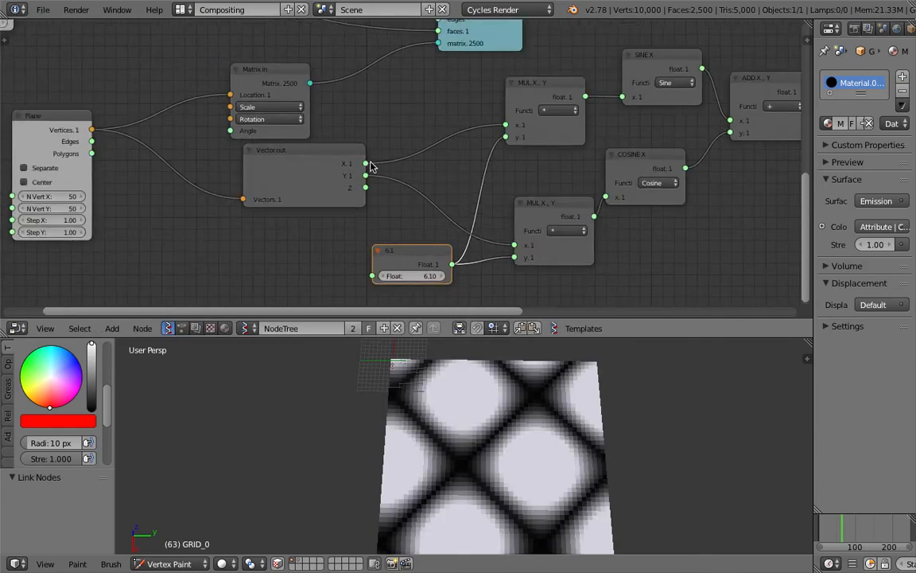
pyautogui.moveTo(366, 163); pyautogui.dragTo(469, 116)
pyautogui.moveTo(424, 182); pyautogui.dragTo(392, 165, button='middle')
pyautogui.moveTo(487, 203); pyautogui.dragTo(477, 178)
# Compare feeding only Y and only X into both multiply nodes, and restore X to the sine branch and Y to the cosine branch.
pyautogui.moveTo(320, 166); pyautogui.dragTo(459, 117)
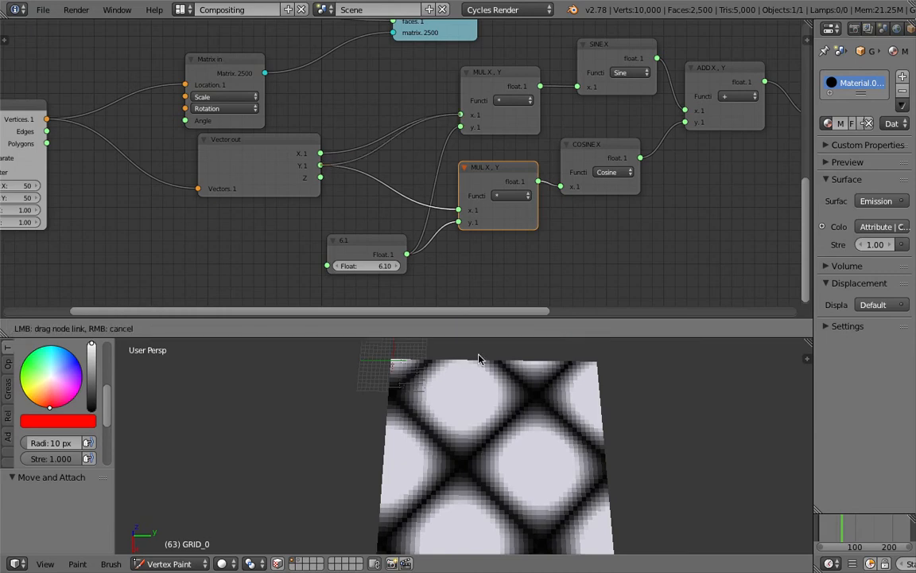
pyautogui.moveTo(487, 426); pyautogui.dragTo(496, 429)
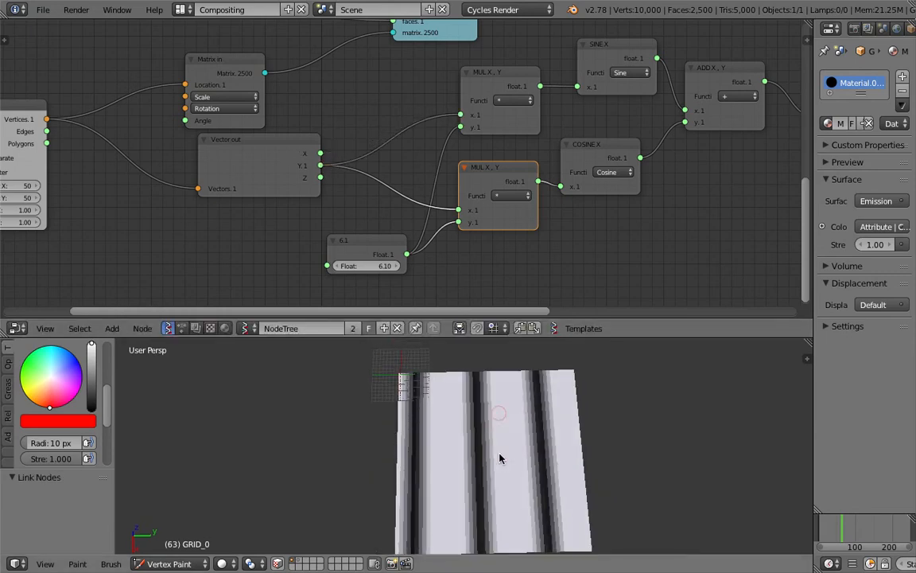
pyautogui.moveTo(320, 154); pyautogui.dragTo(465, 117)
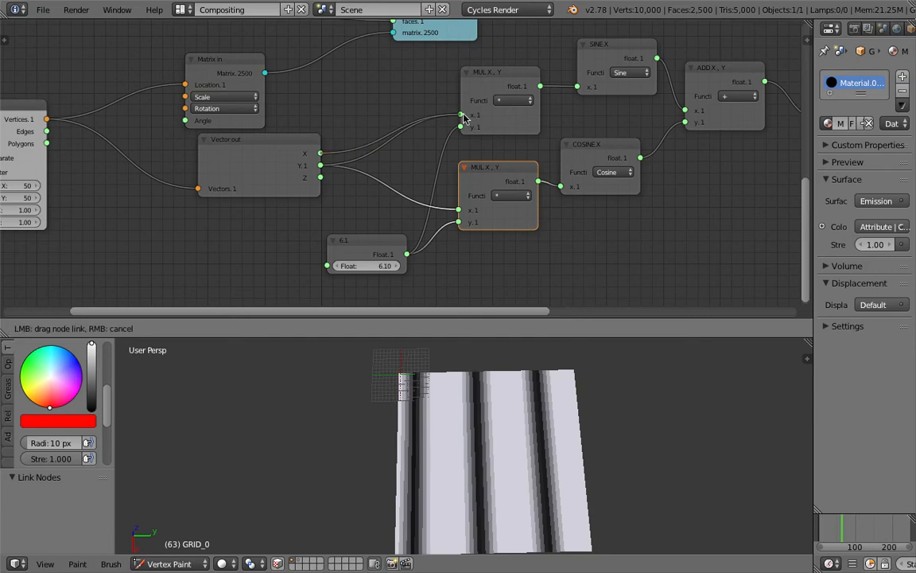
pyautogui.moveTo(320, 155); pyautogui.dragTo(459, 213)
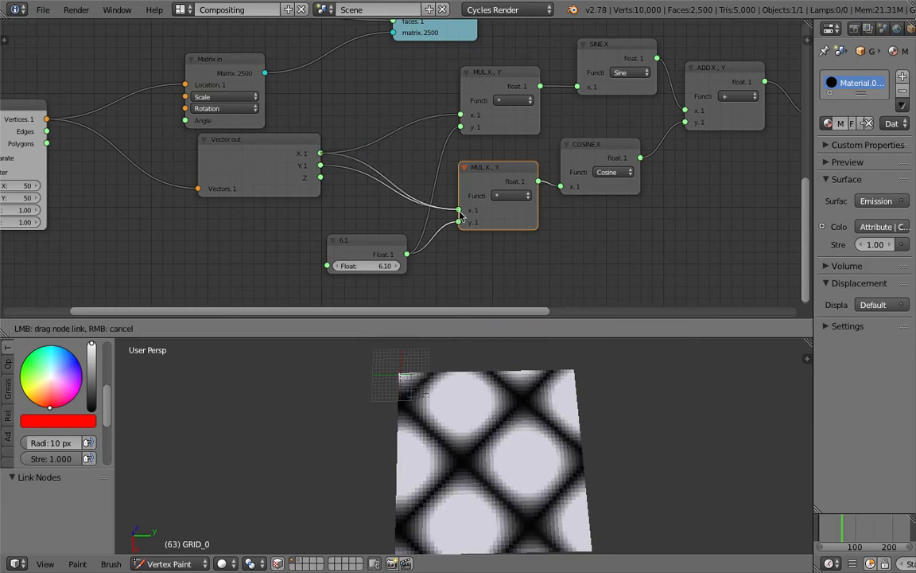
pyautogui.moveTo(501, 439); pyautogui.dragTo(501, 437)
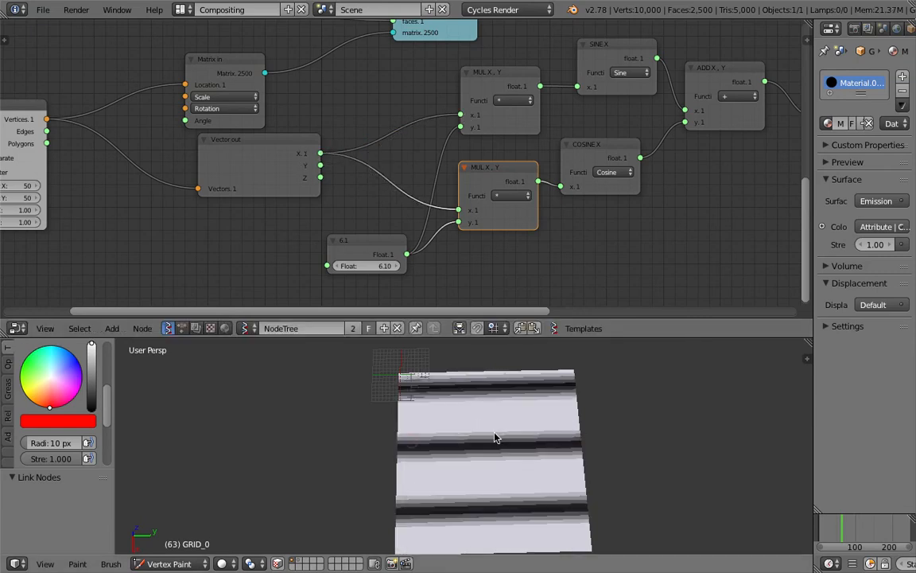
pyautogui.moveTo(321, 165); pyautogui.dragTo(527, 378)
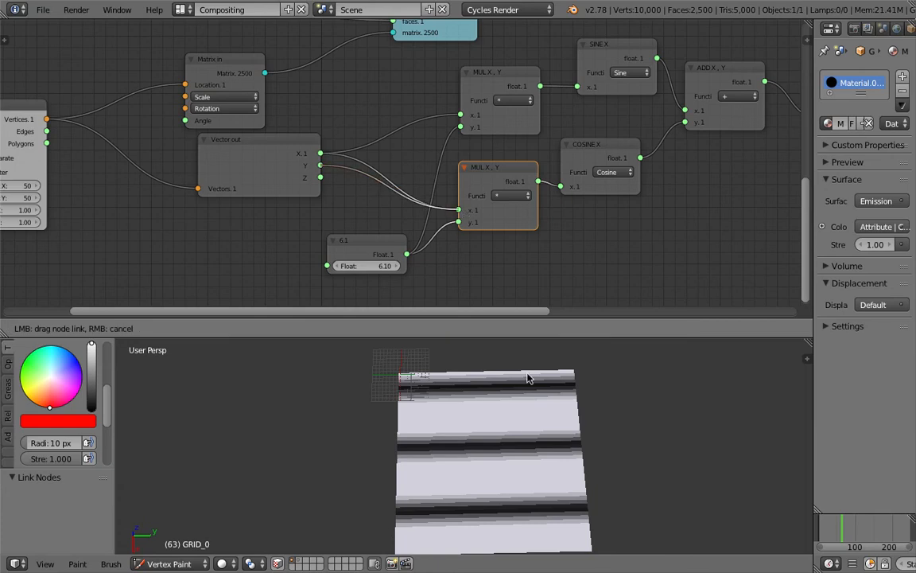
pyautogui.scroll(-2, 508, 451)
pyautogui.moveTo(510, 451)
pyautogui.mouseDown(button='middle')
pyautogui.moveTo(512, 468)
pyautogui.moveTo(525, 467)
pyautogui.moveTo(478, 422)
pyautogui.mouseUp(button='middle')
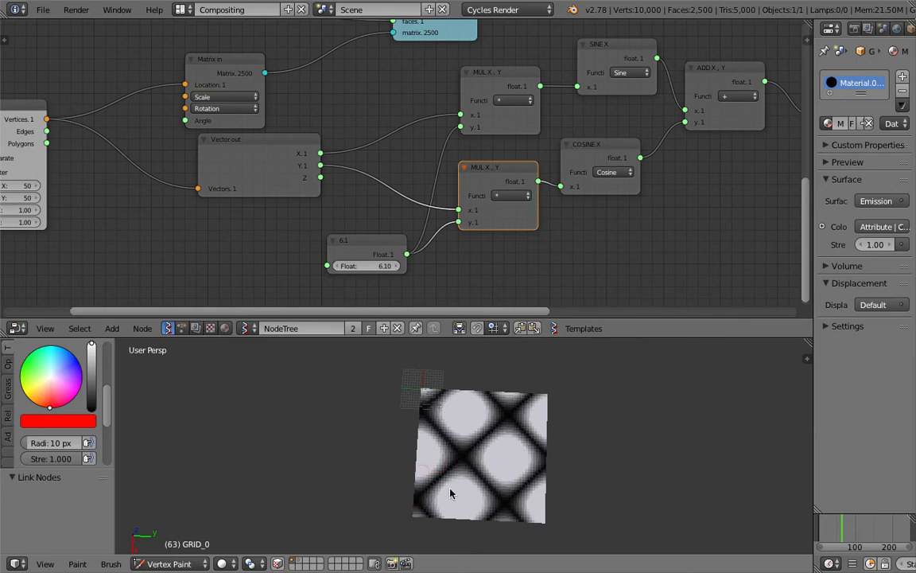
# Set the shared Float value to 2, scrub it to 2.12, and save the file.
pyautogui.moveTo(343, 187); pyautogui.dragTo(277, 186, button='middle')
pyautogui.click(302, 264)
pyautogui.write('2')
pyautogui.press('Return')
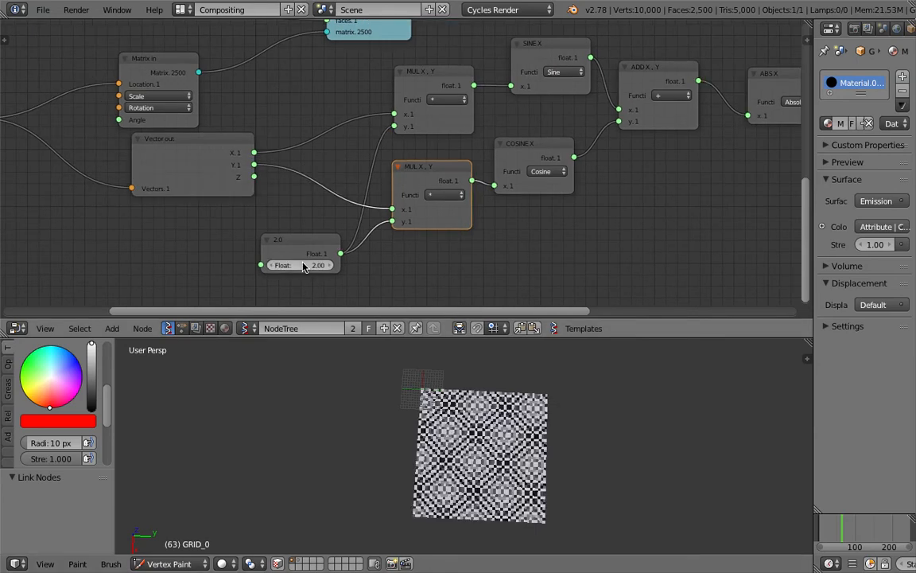
pyautogui.scroll(1, 306, 265)
pyautogui.scroll(3, 350, 421)
pyautogui.hotkey('ctrl', 's')
pyautogui.moveTo(305, 282); pyautogui.dragTo(319, 282)
# Enable Center on the Plane node and save the file.
pyautogui.moveTo(184, 244); pyautogui.dragTo(473, 229, button='middle')
pyautogui.hotkey('ctrl', 's')
pyautogui.click(474, 229)
pyautogui.scroll(1, 179, 164)
pyautogui.moveTo(179, 164); pyautogui.dragTo(262, 173, button='middle')
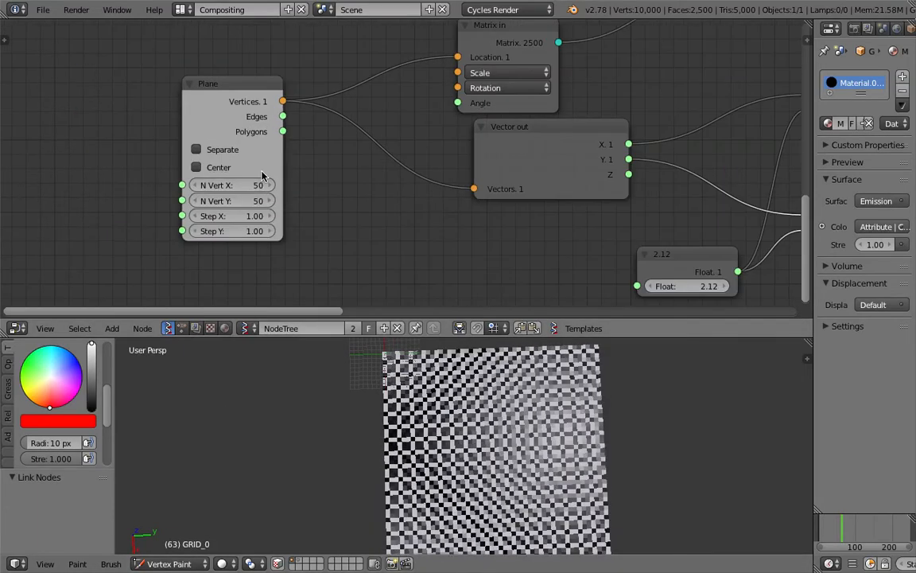
pyautogui.keyDown('shift'); pyautogui.moveTo(508, 418); pyautogui.dragTo(609, 500, button='middle'); pyautogui.keyUp('shift')
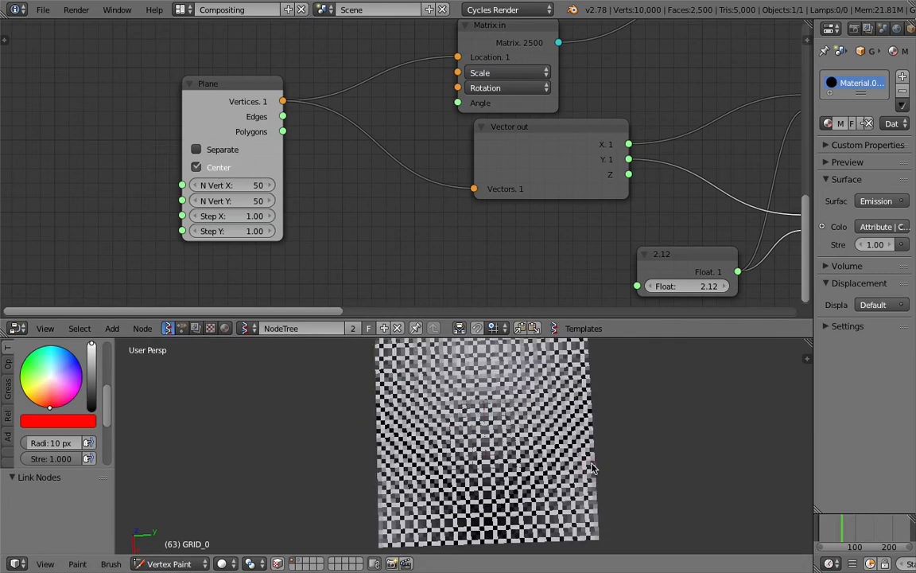
pyautogui.hotkey('ctrl', 's')
pyautogui.click(607, 456)
# Move the Vector out node closer to the multiply nodes, scrub the Float value to 0.35, and save the file.
pyautogui.moveTo(564, 277); pyautogui.dragTo(522, 267, button='middle')
pyautogui.scroll(-1, 516, 268)
pyautogui.moveTo(370, 226); pyautogui.dragTo(336, 233, button='middle')
pyautogui.moveTo(594, 185); pyautogui.dragTo(393, 205, button='middle')
pyautogui.hotkey('ctrl', 's')
pyautogui.moveTo(485, 201); pyautogui.dragTo(398, 176, button='middle')
pyautogui.click(445, 212)
pyautogui.scroll(-2, 409, 187)
pyautogui.moveTo(248, 206); pyautogui.dragTo(281, 203)
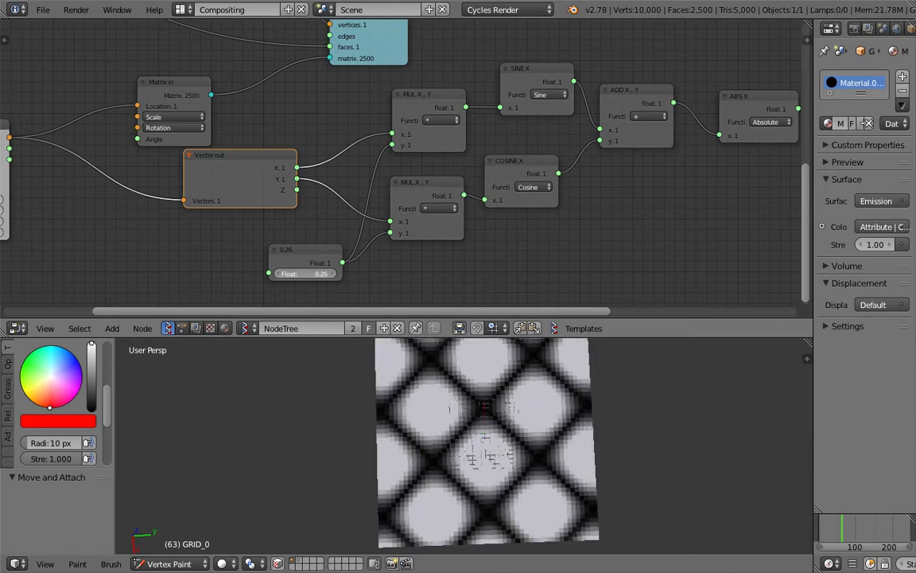
pyautogui.moveTo(605, 448); pyautogui.dragTo(599, 447, button='middle')
pyautogui.hotkey('ctrl', 's')
pyautogui.click(600, 447)
pyautogui.scroll(1, 608, 417)
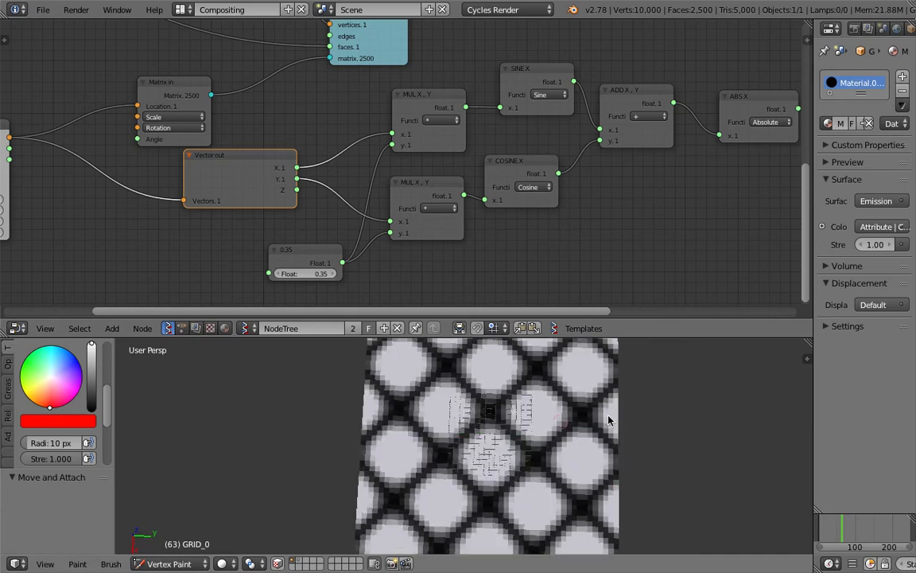
# Add a 3dview Props node below the Absolute node.
pyautogui.moveTo(718, 268); pyautogui.dragTo(617, 259, button='middle')
pyautogui.hotkey('shift', 'a')
pyautogui.click(592, 212)
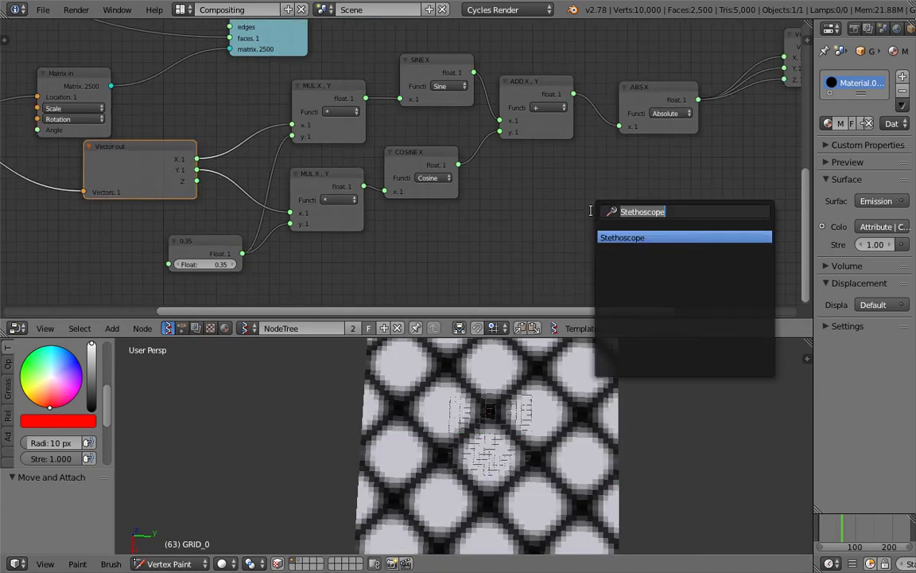
pyautogui.write('3d')
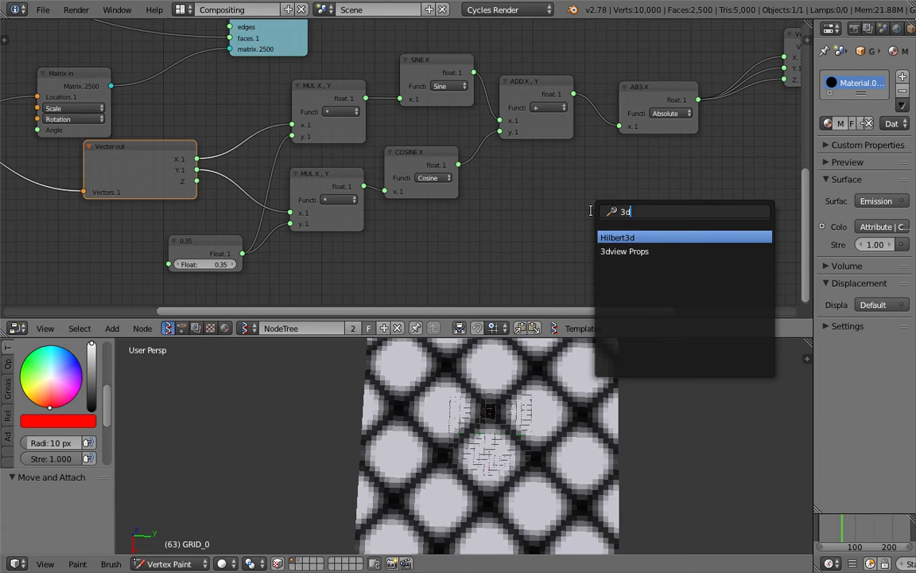
pyautogui.press('Down')
pyautogui.press('Return')
pyautogui.click(595, 210)
# Hide the 3D view's grid floor and its X and Y axis lines with the 3dview Props node.
pyautogui.moveTo(626, 195); pyautogui.dragTo(567, 147, button='middle')
pyautogui.scroll(2, 570, 149)
pyautogui.click(615, 182)
pyautogui.click(597, 197)
pyautogui.click(564, 198)
pyautogui.moveTo(700, 269); pyautogui.dragTo(695, 226, button='middle')
pyautogui.scroll(-3, 636, 374)
pyautogui.moveTo(626, 397)
pyautogui.mouseDown(button='middle')
pyautogui.moveTo(583, 403)
pyautogui.moveTo(597, 417)
pyautogui.mouseUp(button='middle')
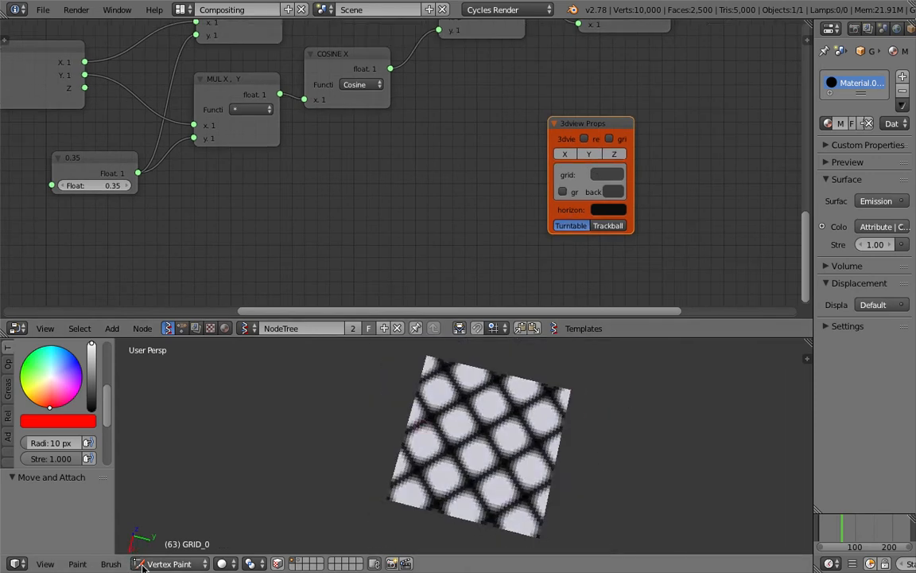
# Show the grid from the top, enlarge the 3D view slightly, and tilt the view a little.
pyautogui.click(44, 564)
pyautogui.click(62, 495)
pyautogui.scroll(1, 490, 436)
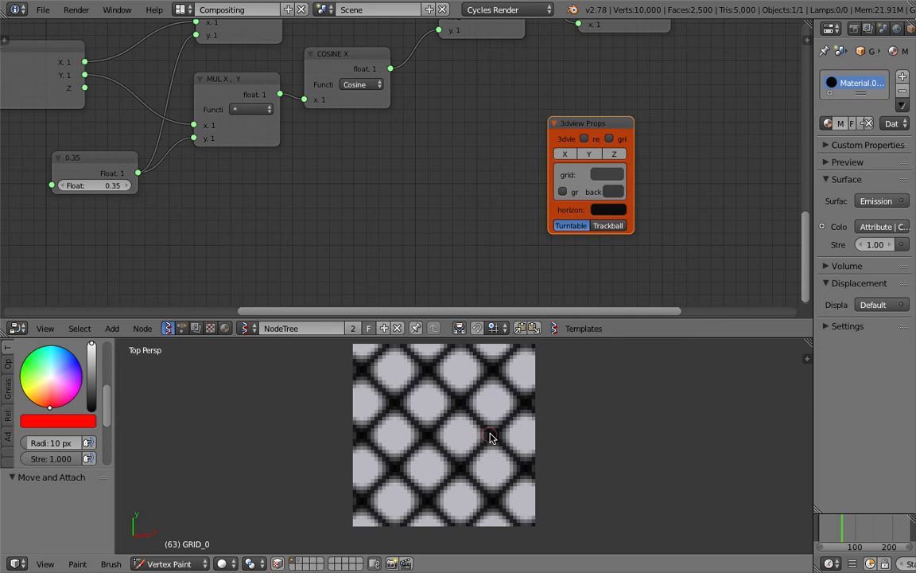
pyautogui.moveTo(579, 338); pyautogui.dragTo(581, 320)
pyautogui.moveTo(587, 377); pyautogui.dragTo(594, 362, button='middle')
# Adjust the Float value to 0.38 and save the file.
pyautogui.moveTo(317, 116); pyautogui.dragTo(504, 144, button='middle')
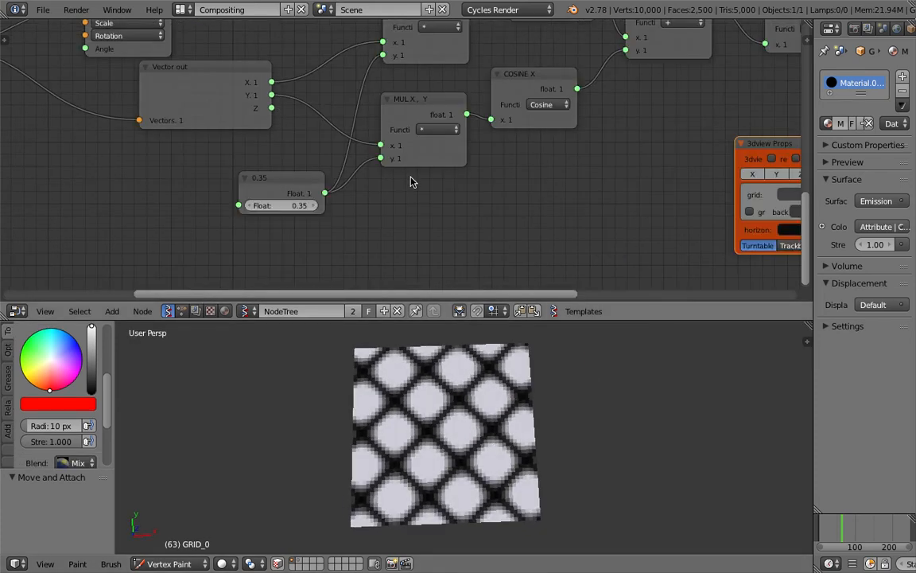
pyautogui.moveTo(297, 206); pyautogui.dragTo(308, 206)
pyautogui.moveTo(281, 206); pyautogui.dragTo(246, 205)
pyautogui.hotkey('ctrl', 's')
pyautogui.click(356, 214)
# Move the Absolute node further away from the add node and save the file.
pyautogui.moveTo(415, 233); pyautogui.dragTo(411, 241, button='middle')
pyautogui.scroll(-1, 493, 187)
pyautogui.moveTo(620, 111); pyautogui.dragTo(456, 160, button='middle')
pyautogui.moveTo(613, 82); pyautogui.dragTo(647, 76)
pyautogui.hotkey('ctrl', 's')
pyautogui.click(646, 74)
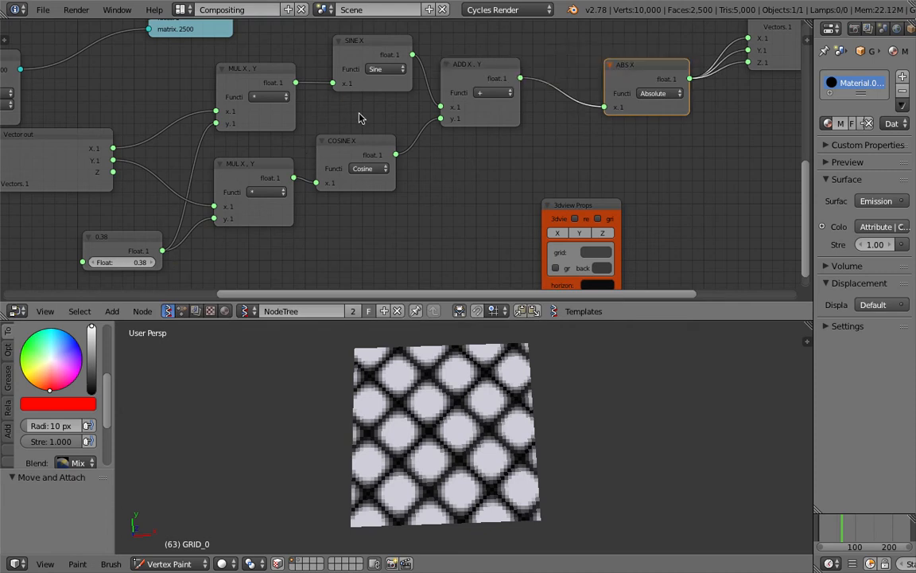
# Duplicate the sine's multiply node, insert the copy between the add and Absolute nodes, and scrub its y value to 1.06.
pyautogui.click(258, 79)
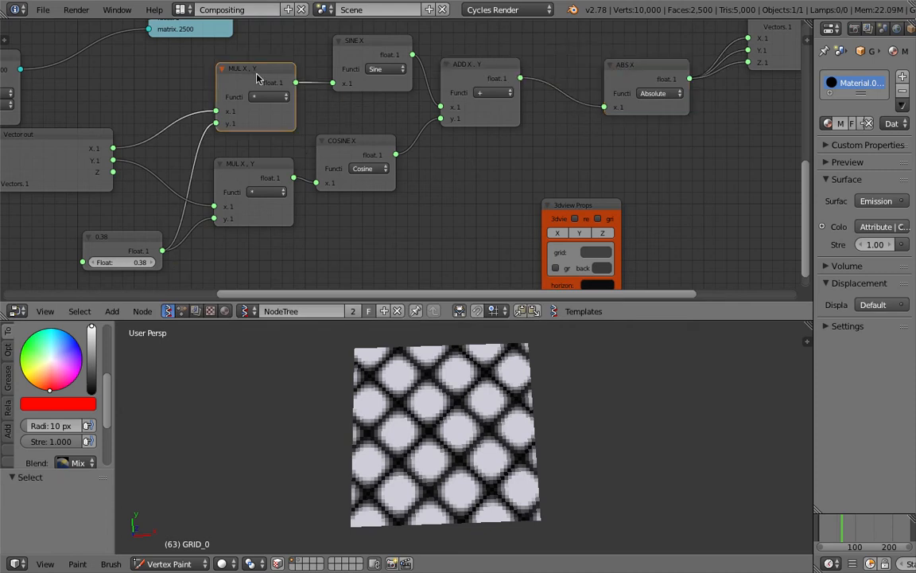
pyautogui.hotkey('shift', 'd')
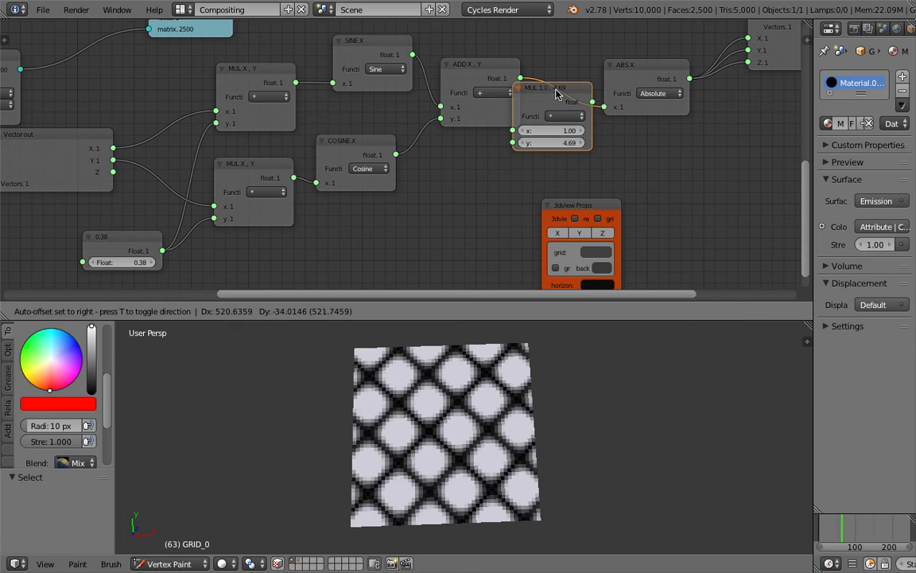
pyautogui.click(557, 93)
pyautogui.click(619, 113)
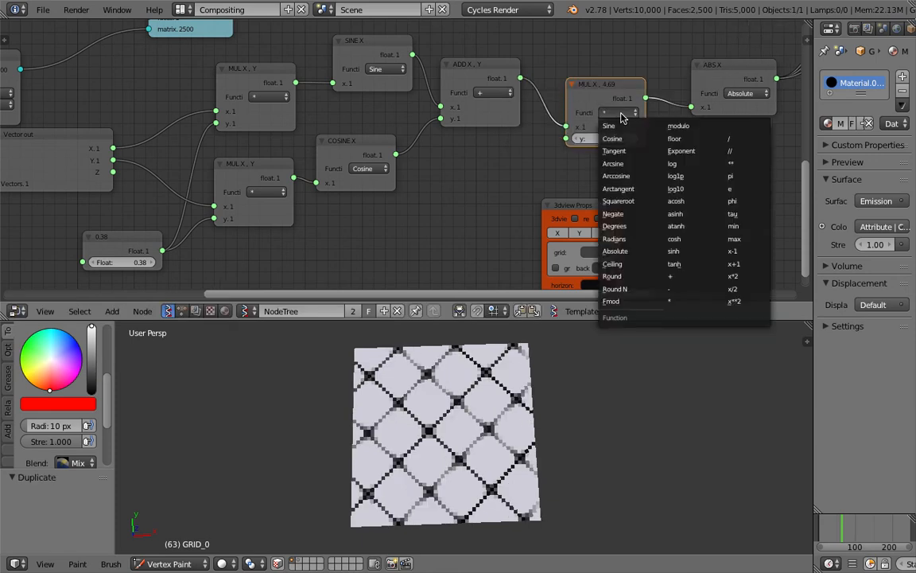
pyautogui.moveTo(611, 142); pyautogui.dragTo(493, 139)
pyautogui.moveTo(556, 138); pyautogui.dragTo(612, 140)
# Spread the Absolute, Vector in and Vertex color new nodes apart to make room after the new multiply node.
pyautogui.moveTo(579, 123); pyautogui.dragTo(443, 138, button='middle')
pyautogui.moveTo(561, 96); pyautogui.dragTo(373, 120, button='middle')
pyautogui.moveTo(547, 79); pyautogui.dragTo(579, 93)
pyautogui.moveTo(686, 74); pyautogui.dragTo(761, 64)
pyautogui.moveTo(568, 90); pyautogui.dragTo(638, 86)
pyautogui.moveTo(429, 144); pyautogui.dragTo(466, 123)
pyautogui.scroll(1, 512, 136)
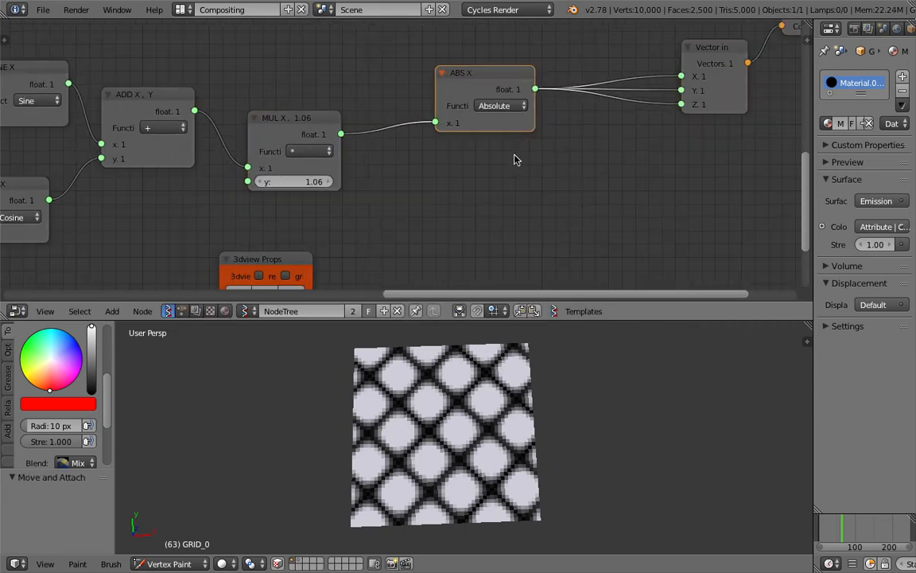
# Add a Vector Lerp node below the Absolute node and set its mode to Evaluate.
pyautogui.hotkey('shift', 'a')
pyautogui.click(507, 181)
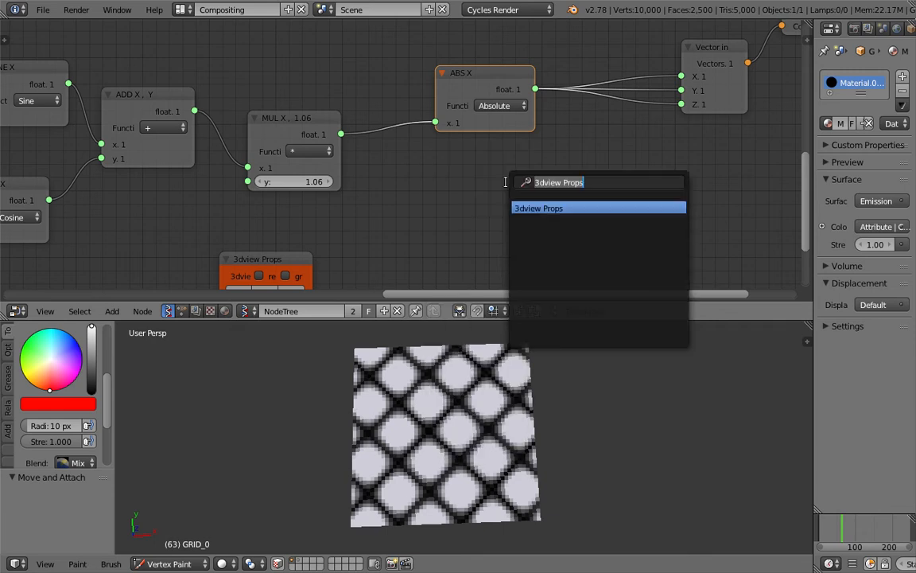
pyautogui.write('ler')
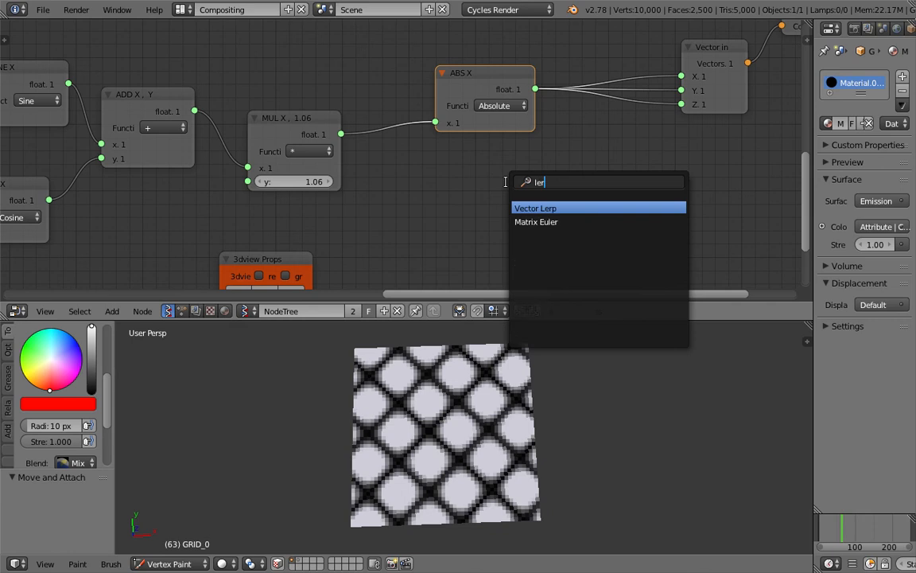
pyautogui.write('p')
pyautogui.press('Return')
pyautogui.click(566, 195)
pyautogui.click(609, 222)
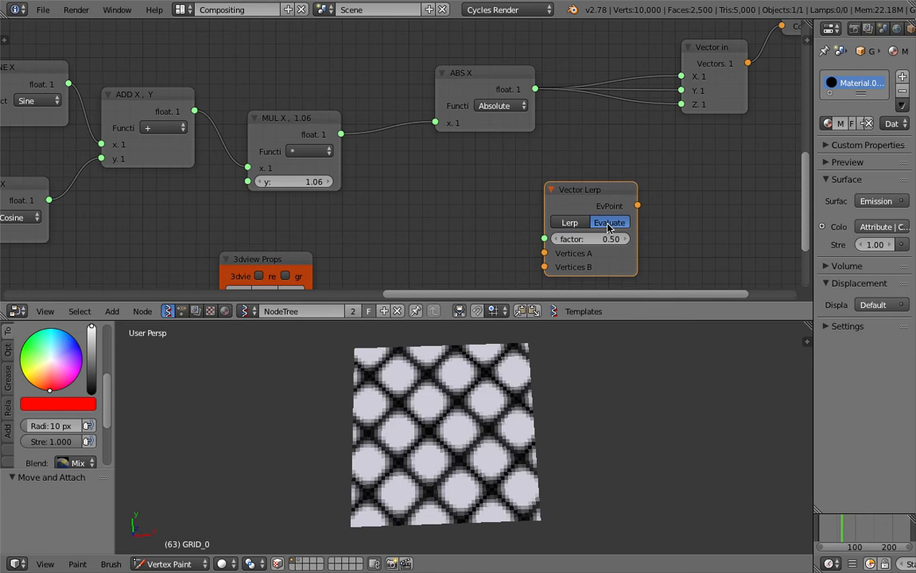
# Add a Vector in node beside the Vector Lerp and link its Vectors output to Vertices A.
pyautogui.hotkey('alt', 'space')
pyautogui.write('cw')
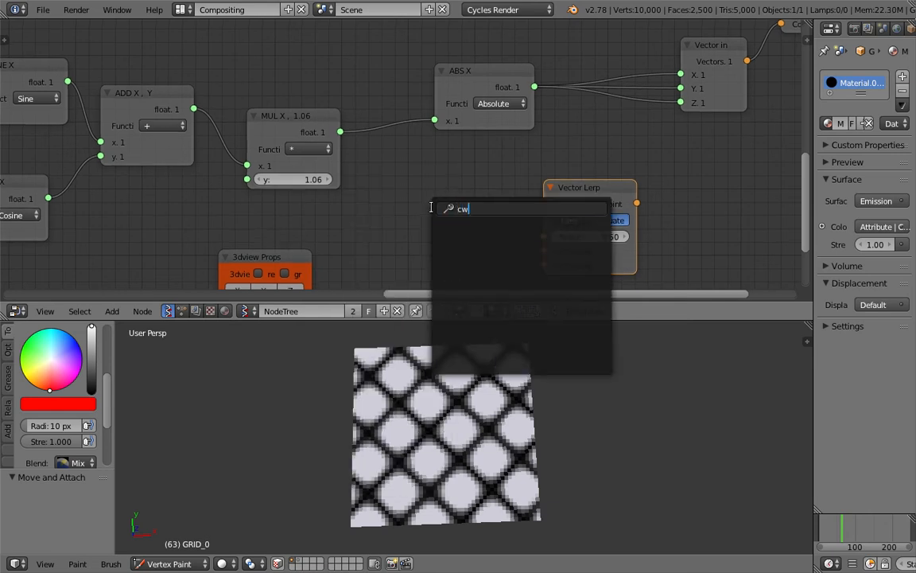
pyautogui.press('BackSpace')
pyautogui.write('vector')
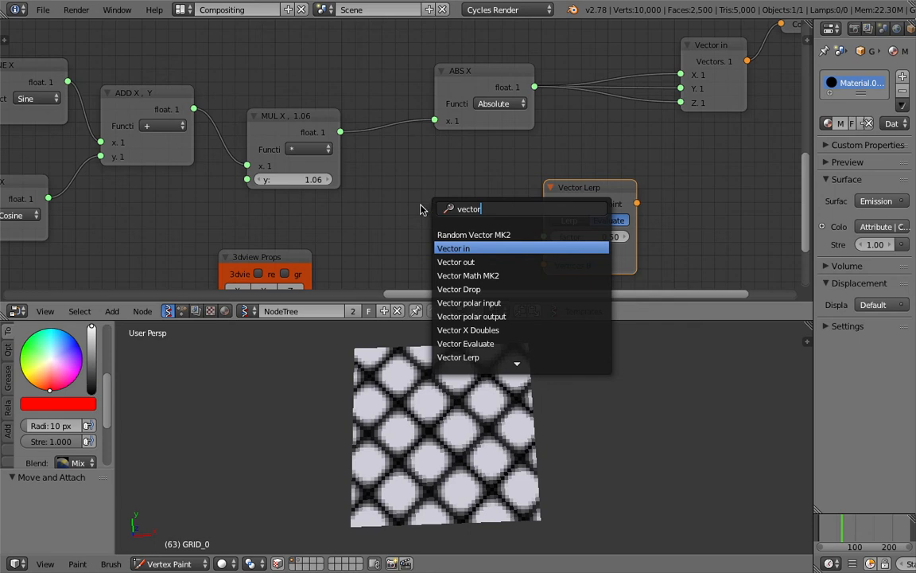
pyautogui.press('Return')
pyautogui.click(432, 210)
pyautogui.moveTo(470, 227); pyautogui.dragTo(543, 250)
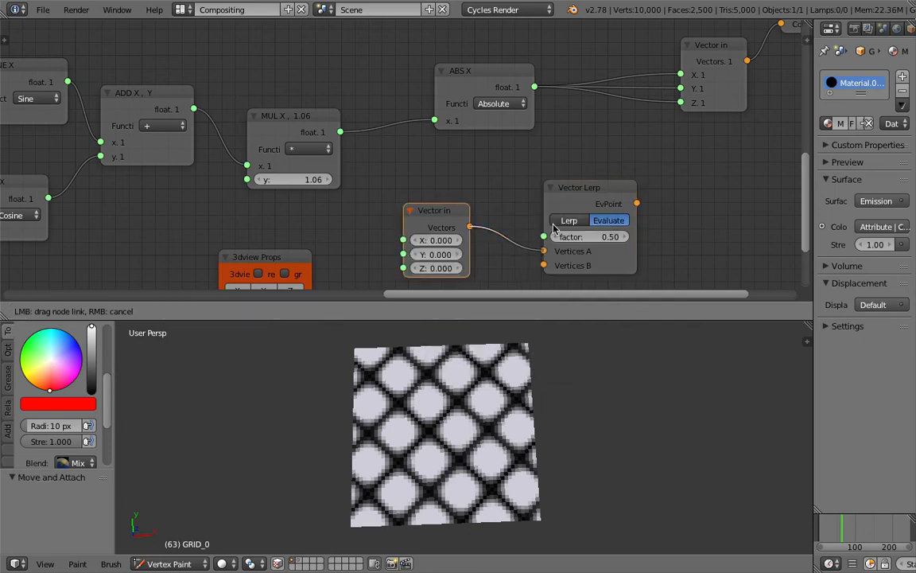
# Duplicate the new Vector in node below the original and link the copy to the Vector Lerp's Vertices B.
pyautogui.moveTo(521, 153); pyautogui.dragTo(521, 92, button='middle')
pyautogui.click(438, 143)
pyautogui.moveTo(438, 143); pyautogui.dragTo(535, 192)
pyautogui.click(458, 224)
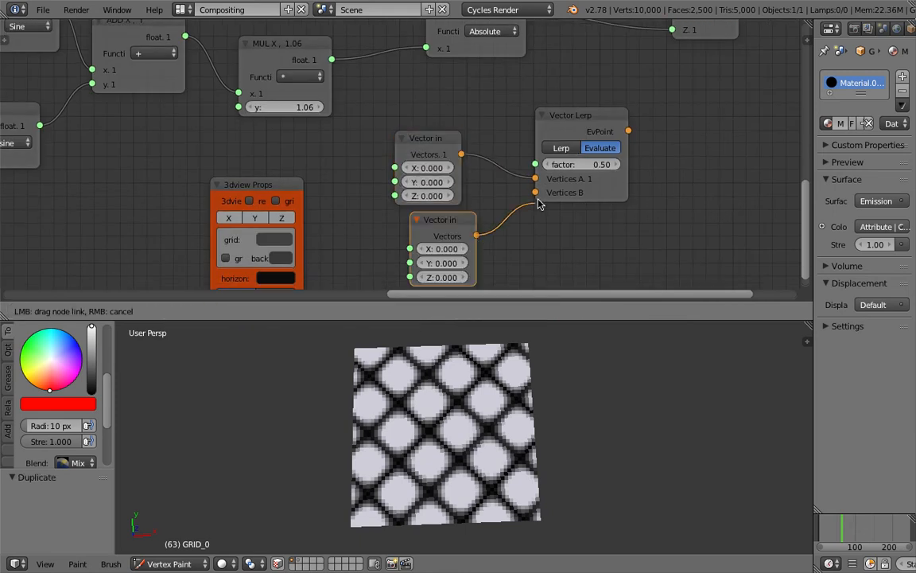
# Set the lower Vector in node's Y to 1 and the upper Vector in node's X to 1.
pyautogui.click(449, 266)
pyautogui.write('1')
pyautogui.click(493, 267)
pyautogui.click(428, 169)
pyautogui.write('1')
pyautogui.click(472, 154)
# Reposition the Vector Lerp node and link the Absolute node's float output to its factor input.
pyautogui.moveTo(562, 119); pyautogui.dragTo(546, 161, button='middle')
pyautogui.moveTo(548, 155); pyautogui.dragTo(576, 123)
pyautogui.moveTo(490, 53); pyautogui.dragTo(531, 170)
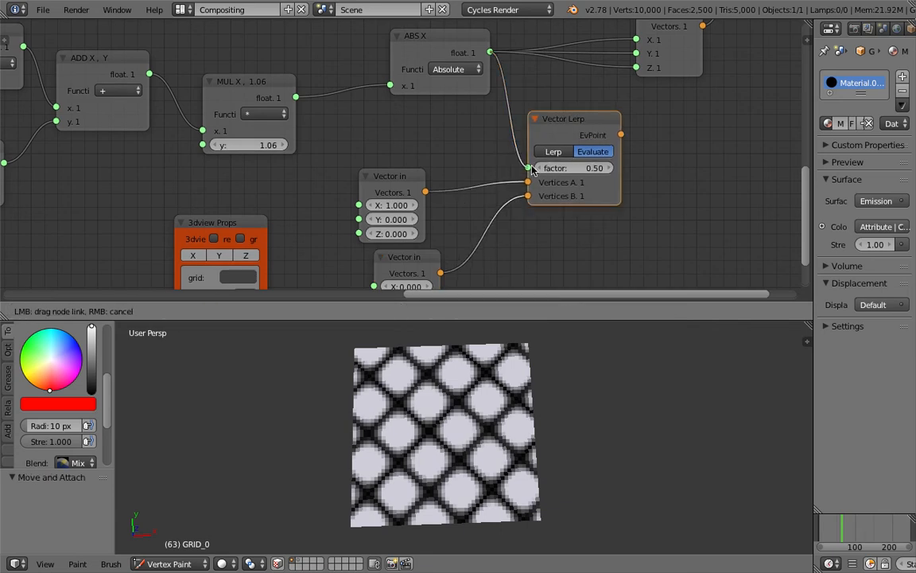
# Link the Vector Lerp's EvPoint output to the Vertex color new node's Color input and move the old Vector in node aside.
pyautogui.moveTo(622, 135); pyautogui.dragTo(661, 132)
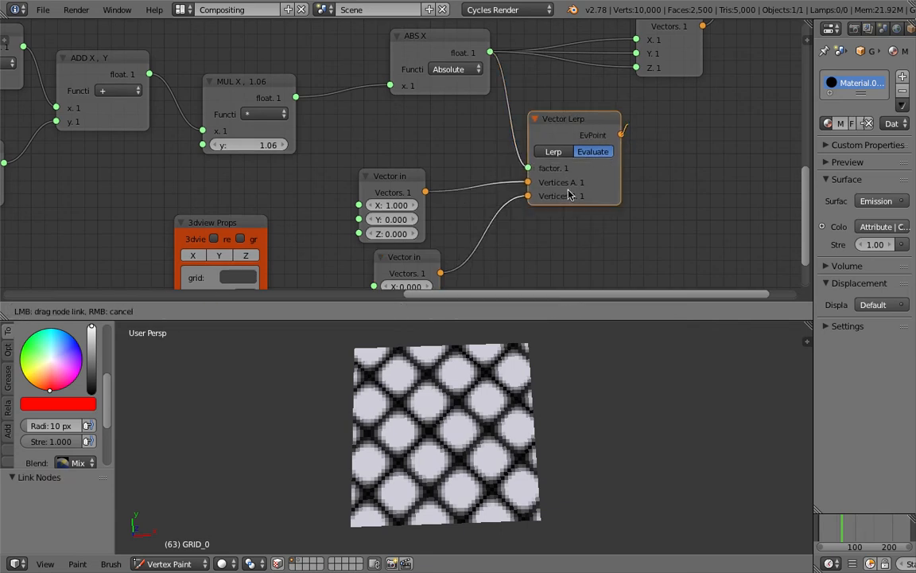
pyautogui.scroll(-1, 653, 125)
pyautogui.moveTo(657, 141); pyautogui.dragTo(645, 148, button='middle')
pyautogui.moveTo(569, 146); pyautogui.dragTo(658, 30)
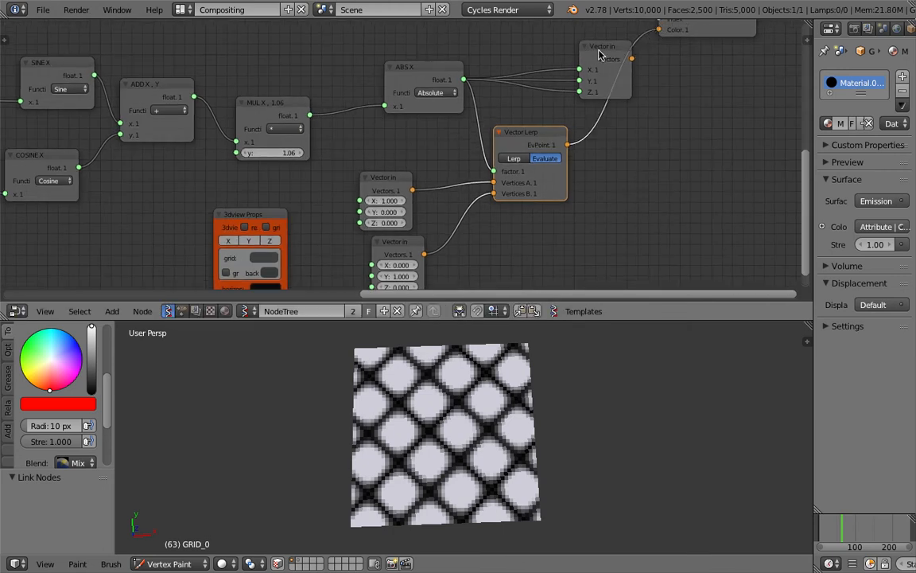
pyautogui.moveTo(586, 51); pyautogui.dragTo(538, 43)
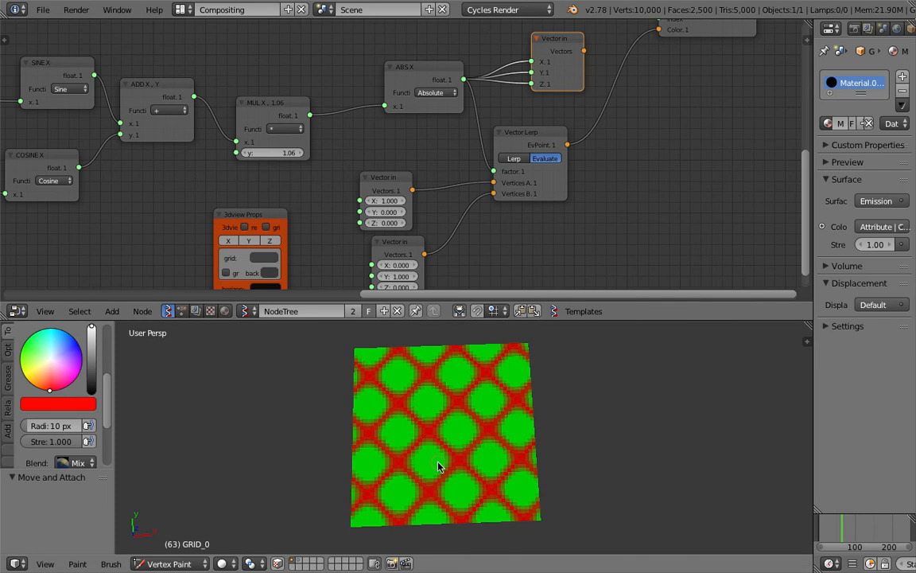
# Try swapping the two Vector in links between Vertices A and Vertices B, and restore the original links.
pyautogui.scroll(1, 417, 189)
pyautogui.moveTo(406, 181); pyautogui.dragTo(493, 186)
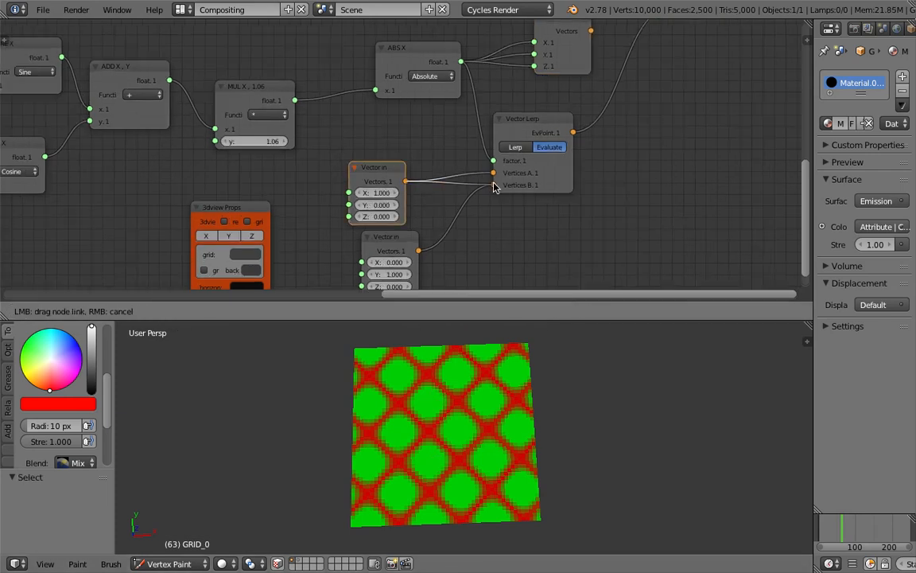
pyautogui.moveTo(419, 251); pyautogui.dragTo(493, 173)
pyautogui.moveTo(451, 220); pyautogui.dragTo(493, 185)
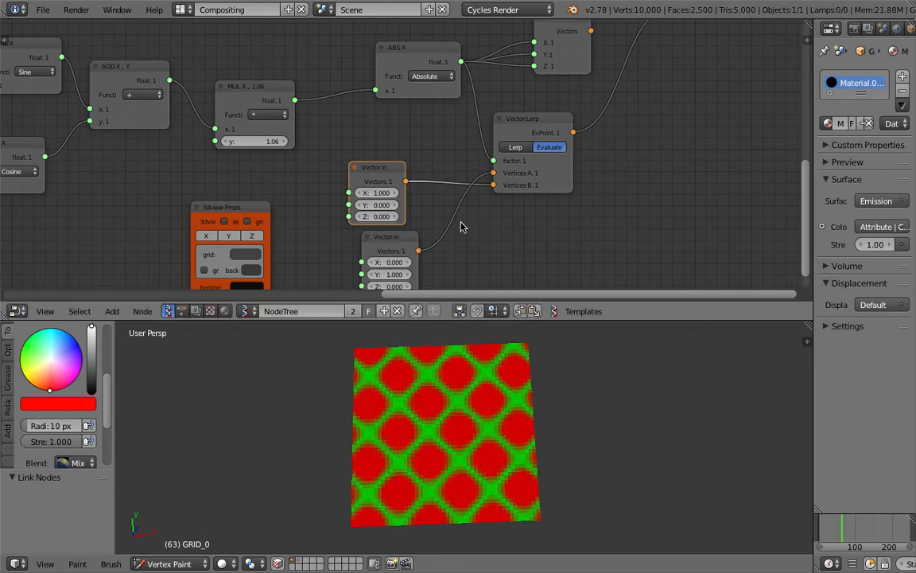
pyautogui.moveTo(406, 182); pyautogui.dragTo(467, 215)
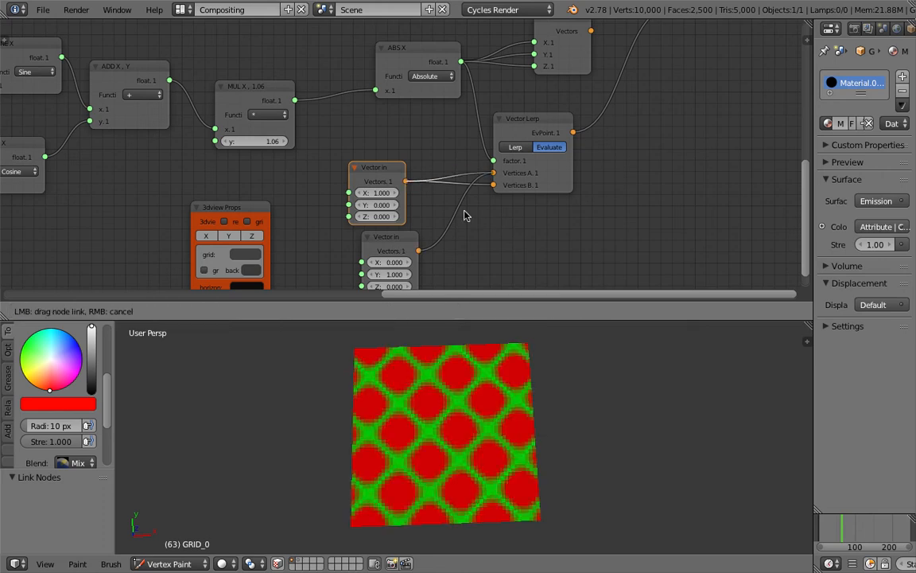
pyautogui.moveTo(419, 251); pyautogui.dragTo(493, 185)
# Move the upper Vector in node closer to the Vector Lerp and set the y value of the multiply node before Absolute to 1.
pyautogui.moveTo(386, 171); pyautogui.dragTo(421, 150)
pyautogui.moveTo(420, 149); pyautogui.dragTo(449, 147, button='middle')
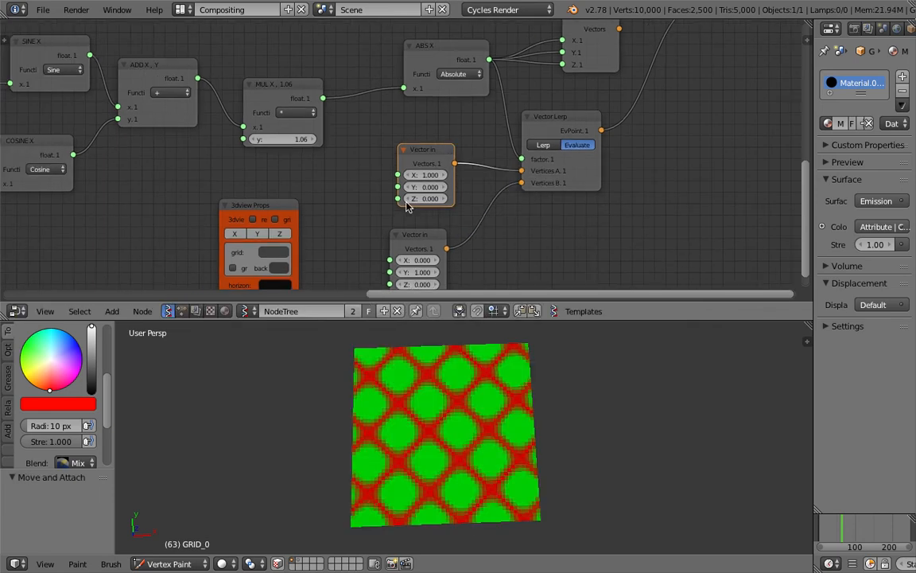
pyautogui.moveTo(299, 140); pyautogui.dragTo(312, 140)
pyautogui.doubleClick(306, 141)
pyautogui.write('1')
pyautogui.press('Return')
# Save the project as a new, incremented version of the sv_colorgrid_dots file.
pyautogui.moveTo(303, 186); pyautogui.dragTo(503, 193, button='middle')
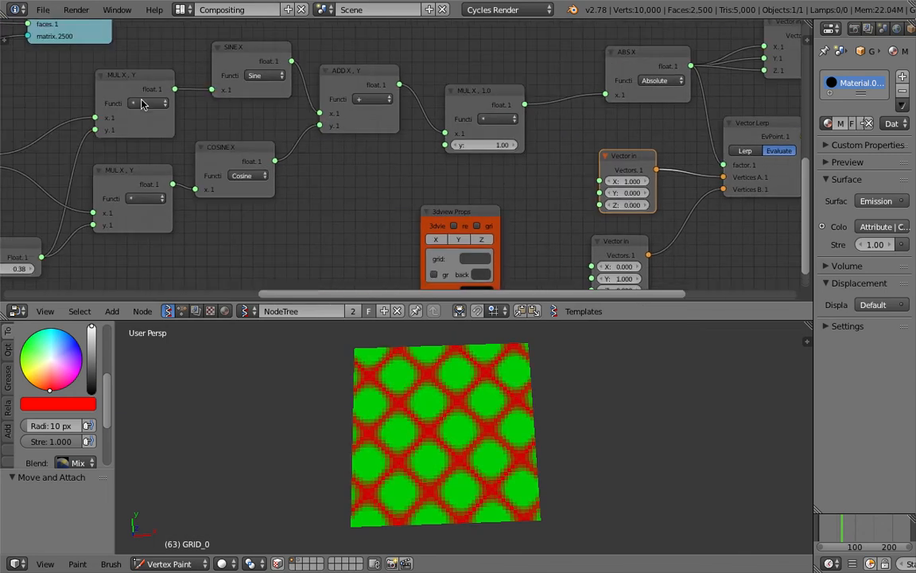
pyautogui.click(43, 10)
pyautogui.click(69, 134)
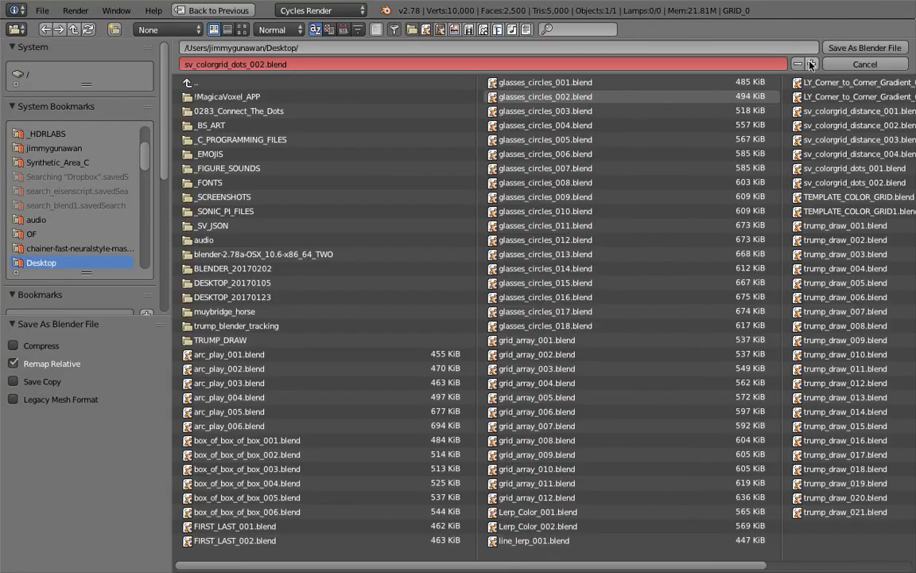
pyautogui.click(837, 52)
# Scrub the Float node that feeds both multiply nodes to 0.29.
pyautogui.moveTo(367, 162); pyautogui.dragTo(45, 128, button='middle')
pyautogui.moveTo(519, 165); pyautogui.dragTo(354, 189, button='middle')
pyautogui.moveTo(318, 203)
pyautogui.mouseDown()
pyautogui.moveTo(280, 193)
pyautogui.moveTo(290, 218)
pyautogui.moveTo(302, 213)
pyautogui.mouseUp()
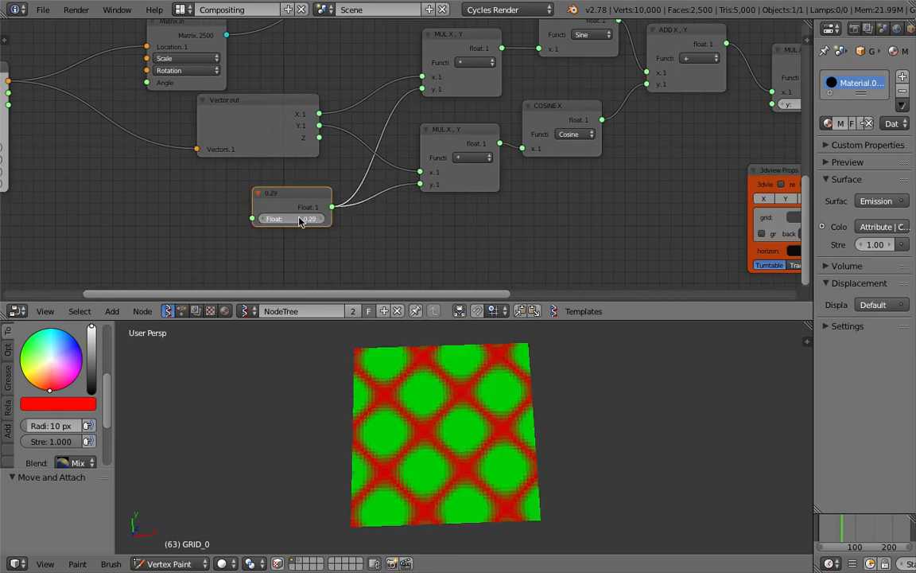
# Move the Vector out node further away from the multiply nodes to make room, and save the file.
pyautogui.click(246, 126)
pyautogui.moveTo(248, 123); pyautogui.dragTo(159, 143)
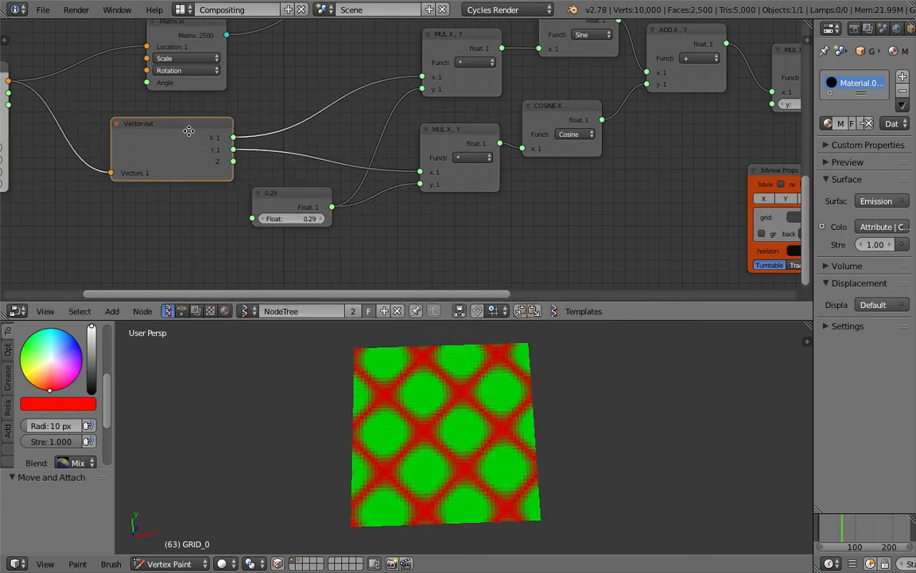
pyautogui.moveTo(189, 132); pyautogui.dragTo(267, 158, button='middle')
pyautogui.hotkey('ctrl', 's')
pyautogui.click(267, 158)
pyautogui.hotkey('ctrl', 'z')
pyautogui.hotkey('ctrl', 'shift', 'z')
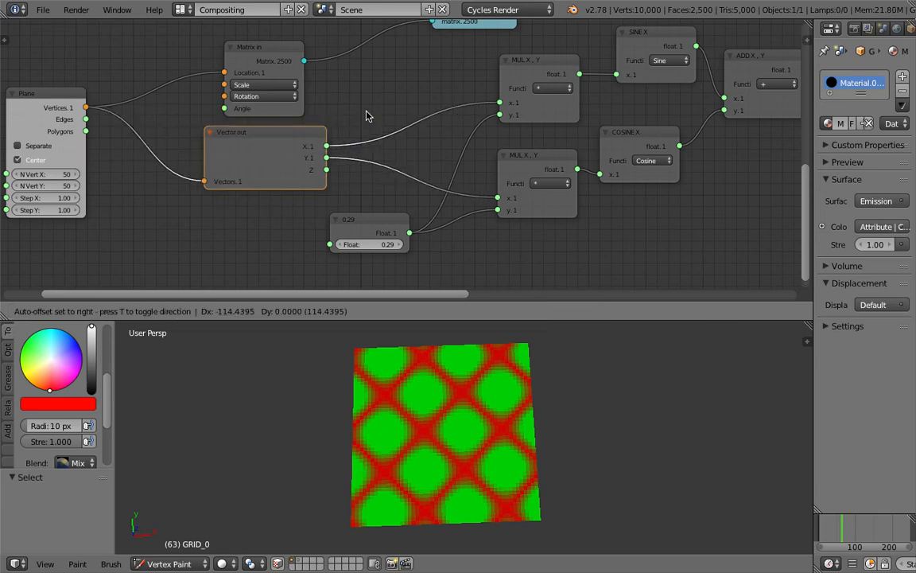
# Duplicate the sine's multiply node, insert the copy after Vector out's X output, and switch its function to modulo.
pyautogui.click(524, 70)
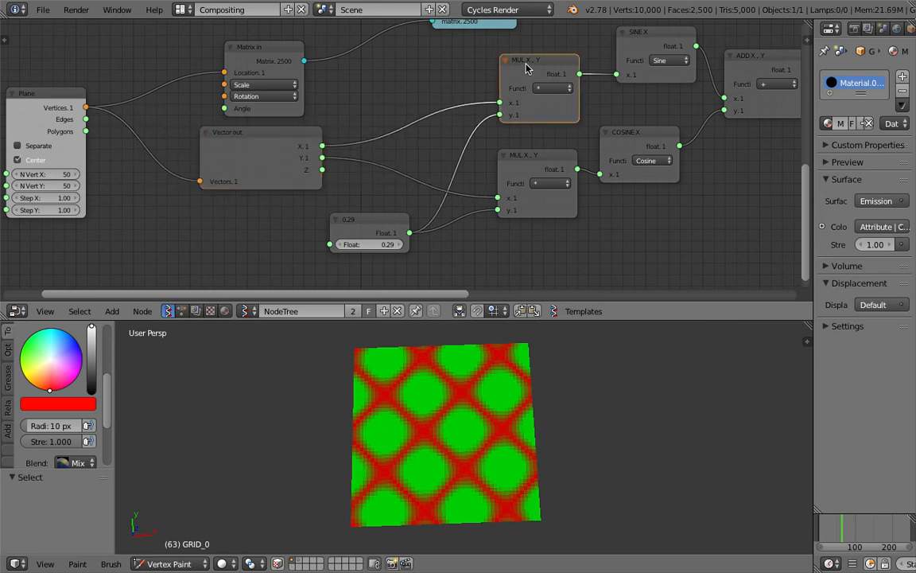
pyautogui.hotkey('shift', 'd')
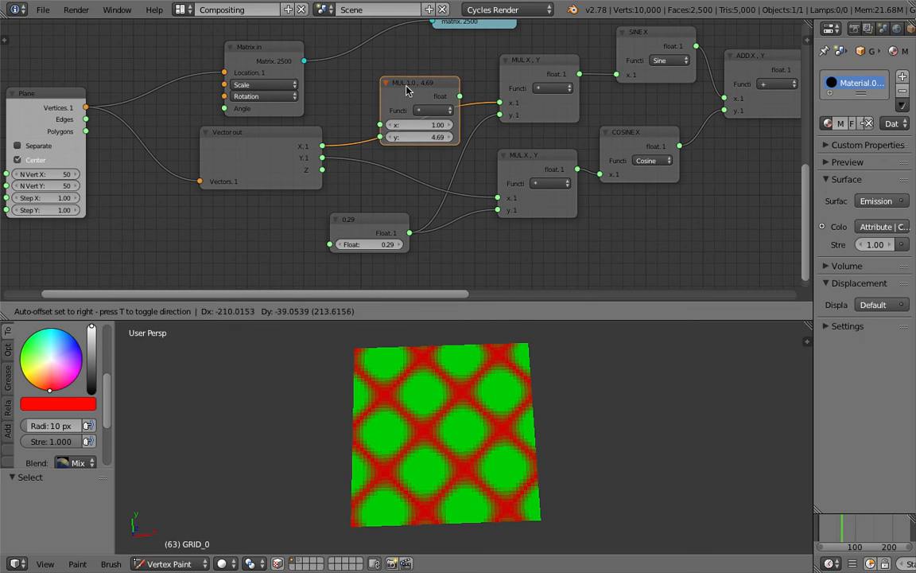
pyautogui.click(406, 90)
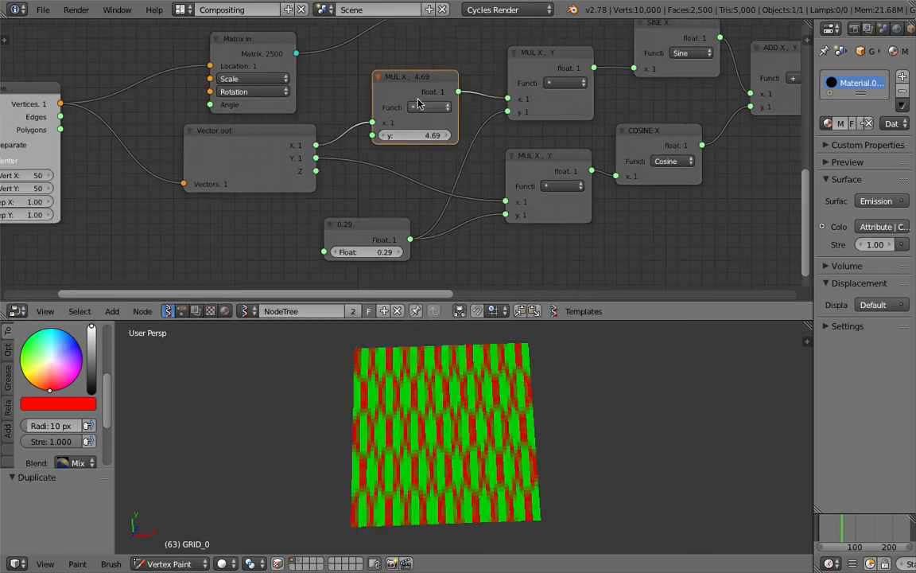
pyautogui.scroll(2, 421, 71)
pyautogui.scroll(3, 538, 415)
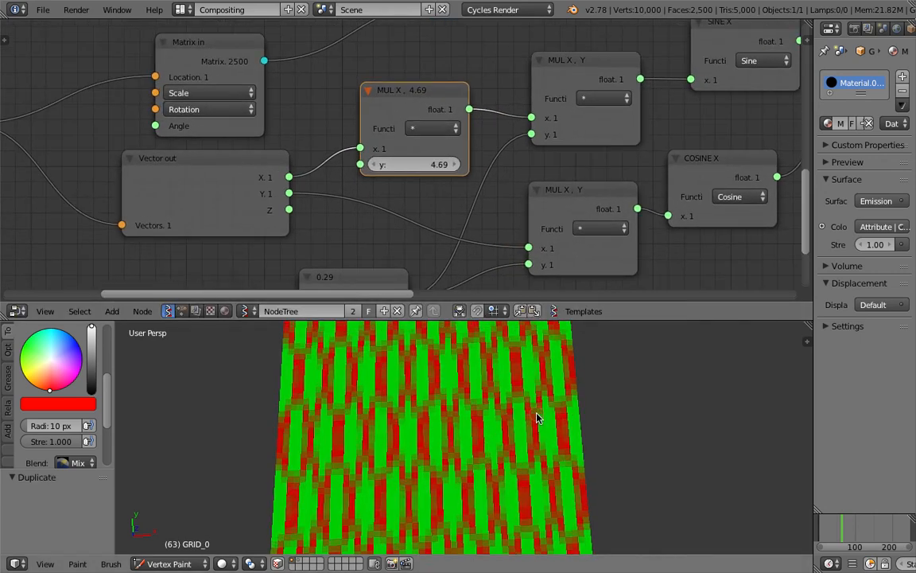
pyautogui.click(434, 128)
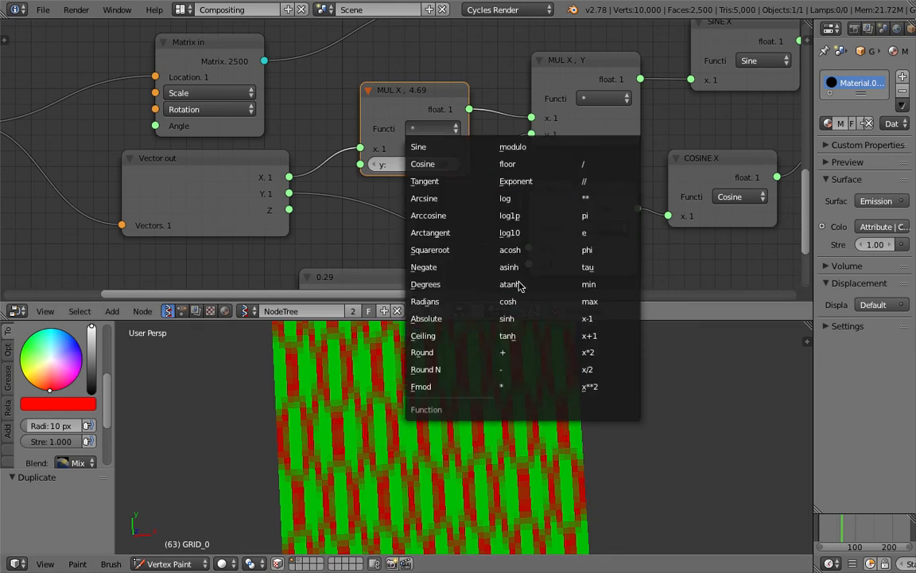
pyautogui.click(513, 146)
# Scrub the modulo node's y value to 7.63 and move the node slightly upward.
pyautogui.moveTo(424, 165)
pyautogui.mouseDown()
pyautogui.moveTo(398, 166)
pyautogui.moveTo(442, 165)
pyautogui.mouseUp()
pyautogui.moveTo(435, 442)
pyautogui.mouseDown(button='middle')
pyautogui.moveTo(589, 433)
pyautogui.moveTo(409, 430)
pyautogui.mouseUp(button='middle')
pyautogui.moveTo(426, 164); pyautogui.dragTo(434, 165)
pyautogui.scroll(-2, 427, 134)
pyautogui.moveTo(423, 105); pyautogui.dragTo(419, 87)
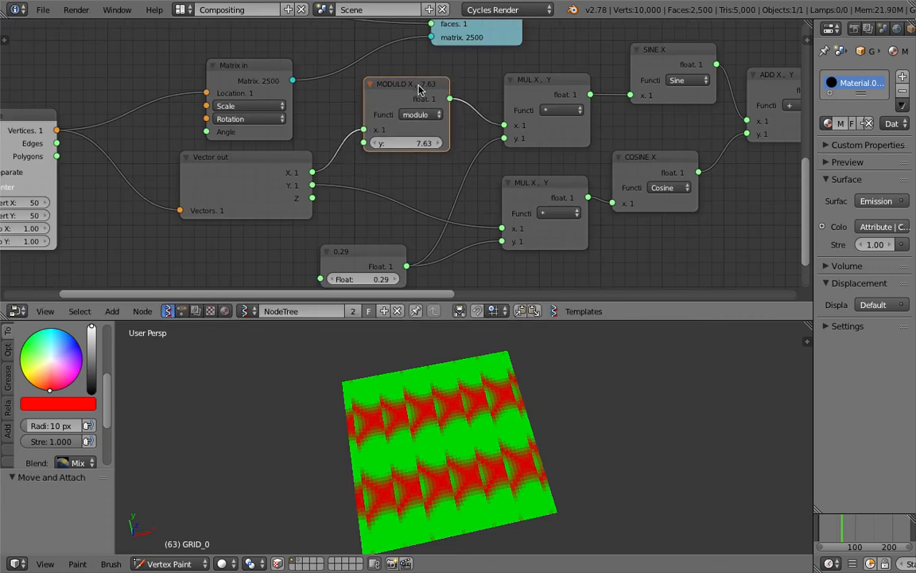
# Duplicate the modulo node and insert the copy between Vector out's Y output and the cosine's multiply node.
pyautogui.hotkey('shift', 'd')
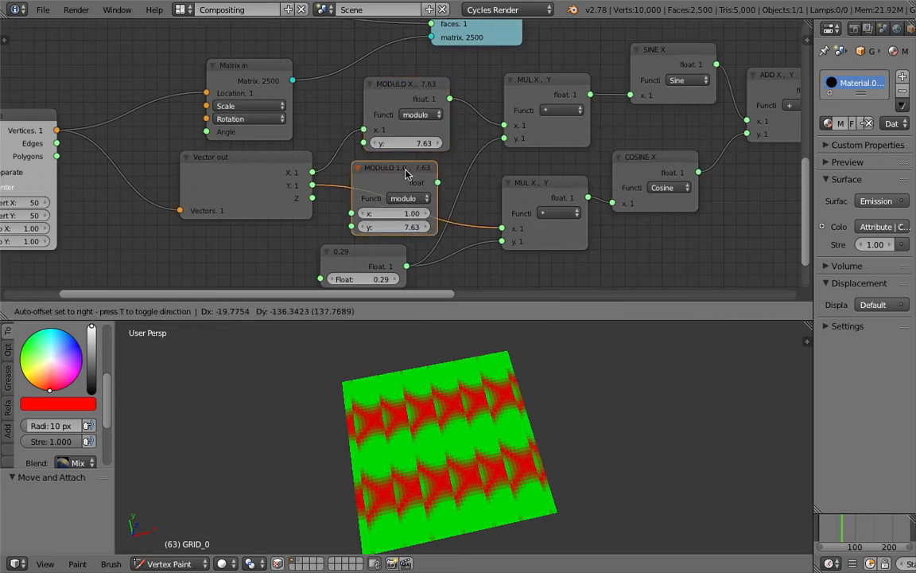
pyautogui.click(406, 173)
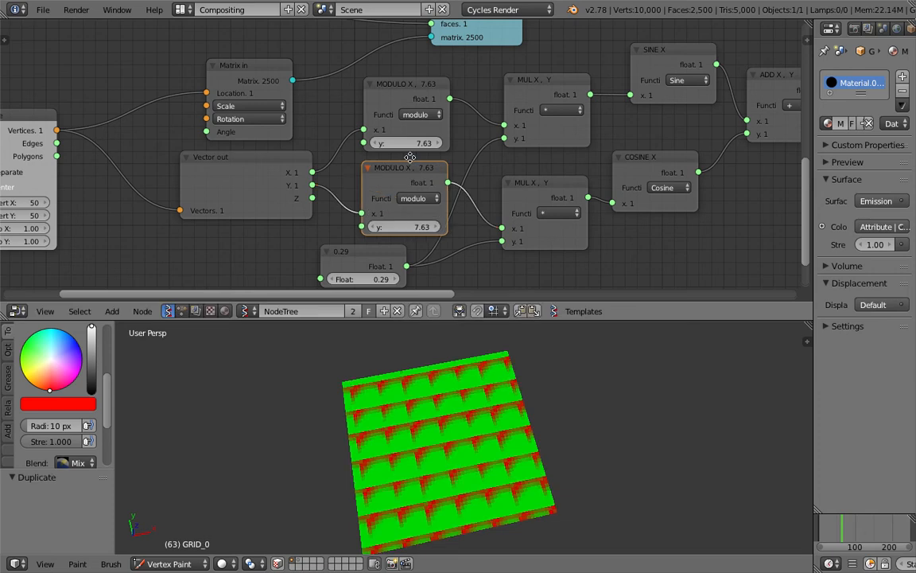
pyautogui.moveTo(406, 173); pyautogui.dragTo(425, 151, button='middle')
# Duplicate the Float node and link the copy to the y inputs of both modulo nodes.
pyautogui.click(390, 235)
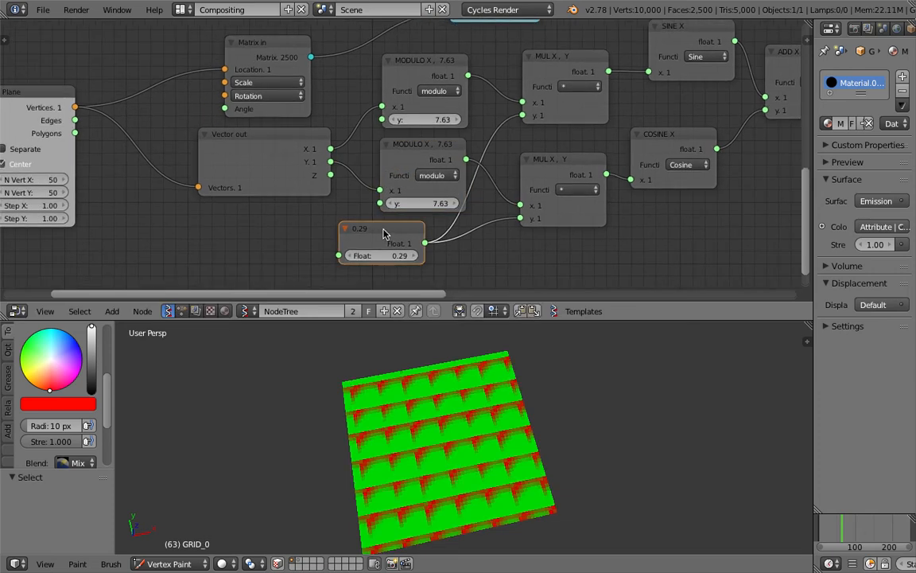
pyautogui.hotkey('shift', 'd')
pyautogui.click(275, 227)
pyautogui.moveTo(317, 239); pyautogui.dragTo(380, 204)
pyautogui.moveTo(317, 239); pyautogui.dragTo(384, 119)
pyautogui.moveTo(315, 241); pyautogui.dragTo(316, 239)
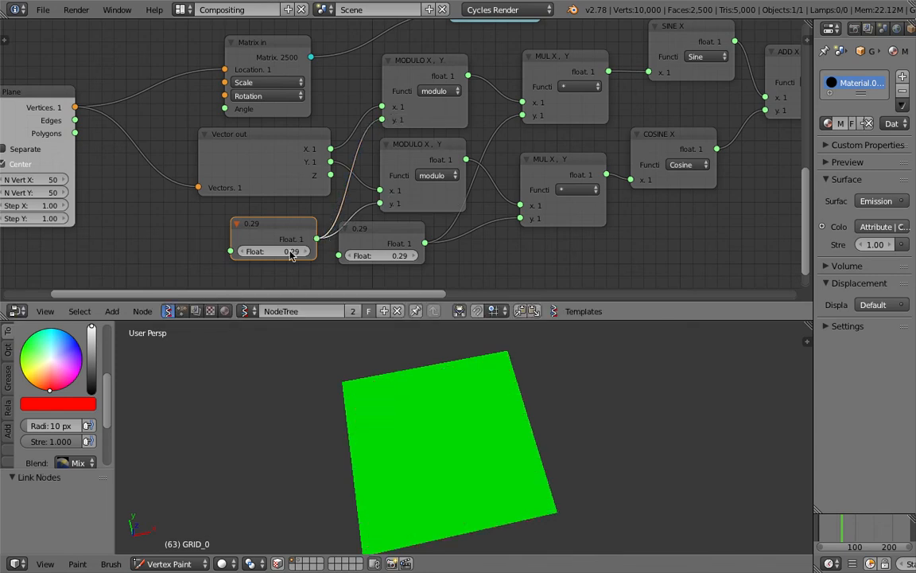
# Scrub the modulo nodes' Float to 9.47 and the multiply nodes' Float to 0.17, and save the file.
pyautogui.moveTo(278, 252); pyautogui.dragTo(348, 252)
pyautogui.moveTo(389, 368); pyautogui.dragTo(445, 436, button='middle')
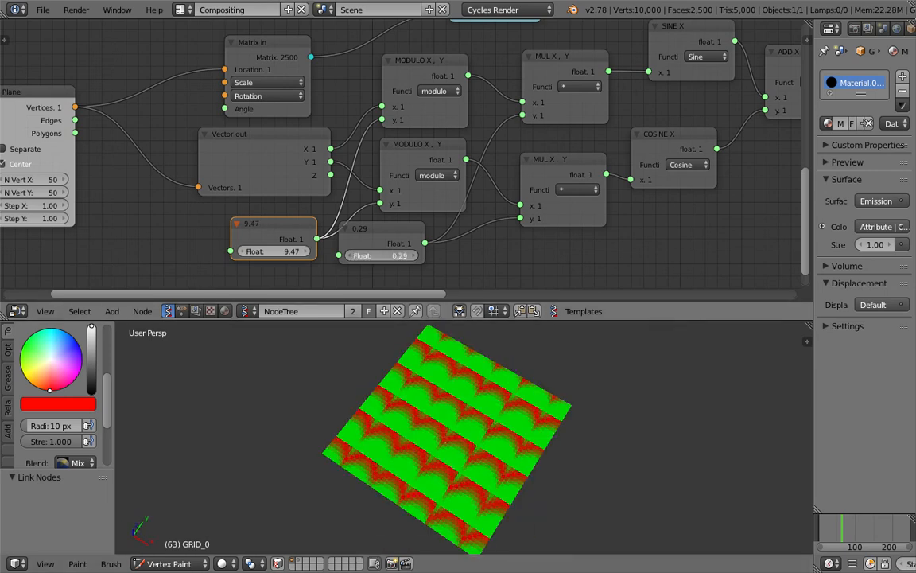
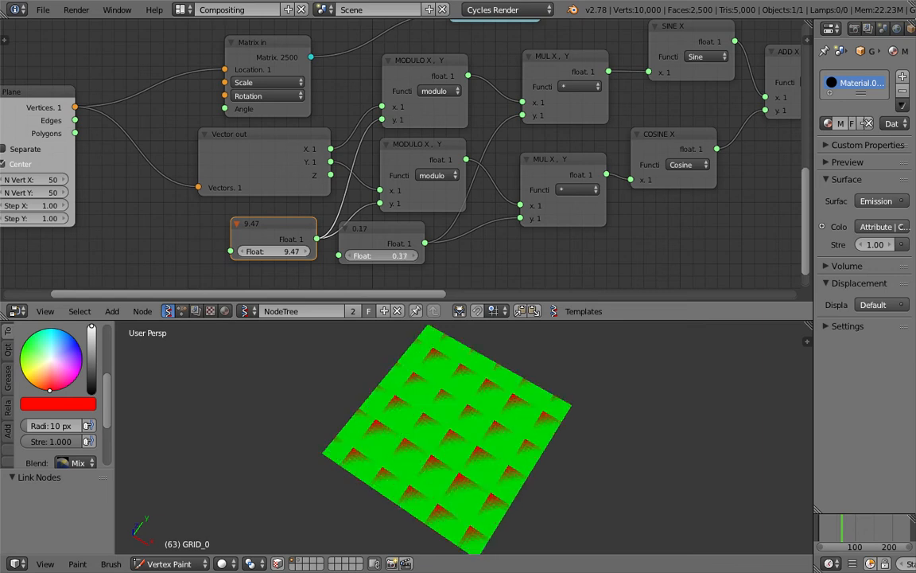
pyautogui.moveTo(446, 436); pyautogui.dragTo(513, 475, button='middle')
pyautogui.hotkey('ctrl', 's')
pyautogui.click(514, 473)
# Scrub the modulo nodes' Float to 28.31 and the multiply nodes' Float to 0.44.
pyautogui.keyDown('shift'); pyautogui.moveTo(477, 430); pyautogui.dragTo(486, 392, button='middle'); pyautogui.keyUp('shift')
pyautogui.moveTo(301, 255); pyautogui.dragTo(418, 255)
# Delete the modulo nodes' Float node and both modulo nodes.
pyautogui.click(279, 229)
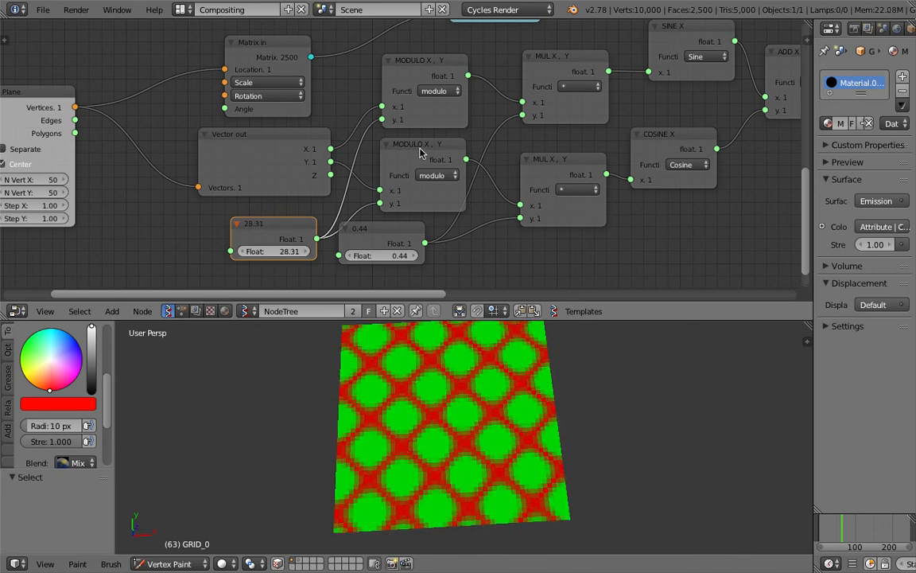
pyautogui.press('x')
pyautogui.press('x')
pyautogui.click(428, 63)
pyautogui.press('x')
# Link Vector out's X and Y outputs directly to the upper and lower multiply nodes' x inputs, and scrub the Float to 0.20.
pyautogui.moveTo(334, 178); pyautogui.dragTo(519, 206)
pyautogui.moveTo(330, 148); pyautogui.dragTo(521, 102)
pyautogui.moveTo(330, 162); pyautogui.dragTo(520, 205)
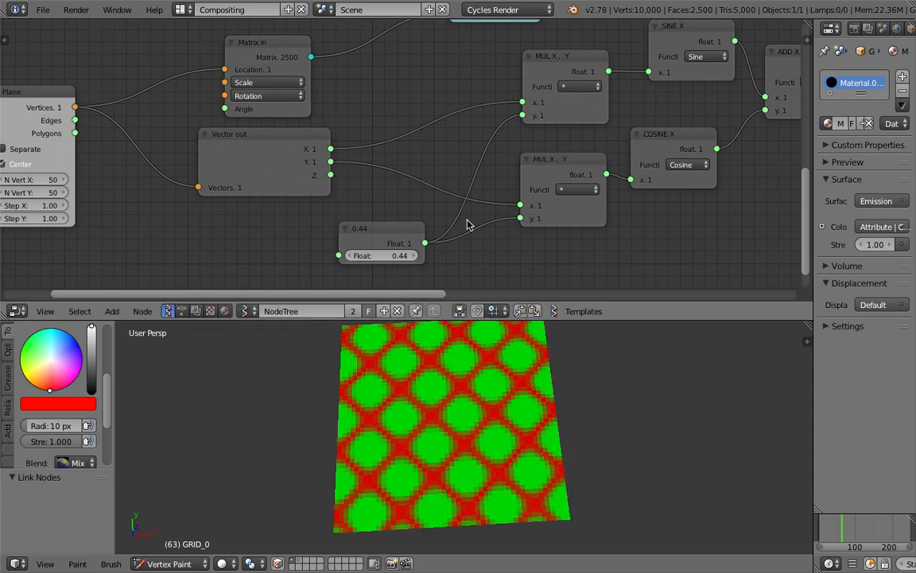
pyautogui.moveTo(388, 254)
pyautogui.mouseDown()
pyautogui.moveTo(406, 255)
pyautogui.moveTo(383, 259)
pyautogui.mouseUp()
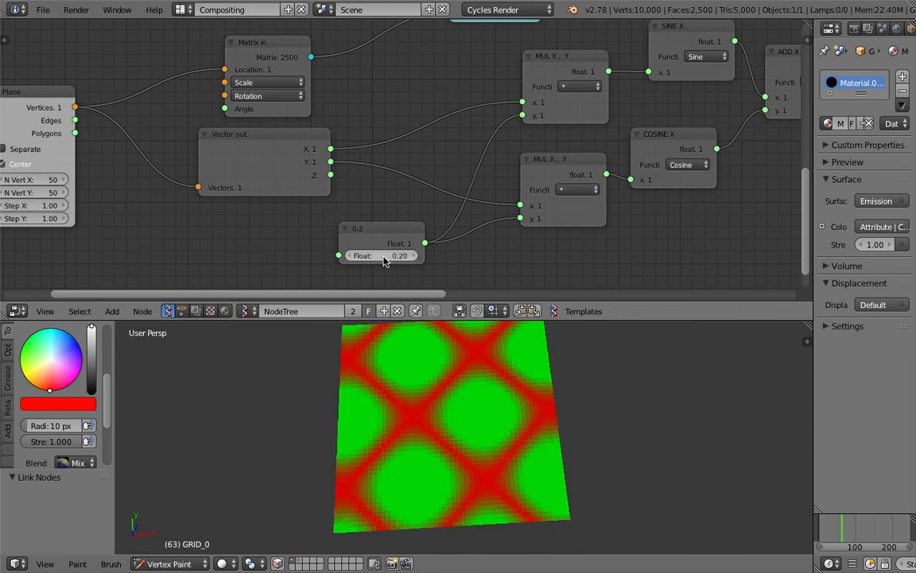
# Move the Cosine node up closer to the Sine node and switch its function to Tangent.
pyautogui.moveTo(198, 219); pyautogui.dragTo(188, 212, button='middle')
pyautogui.moveTo(619, 136); pyautogui.dragTo(351, 175, button='middle')
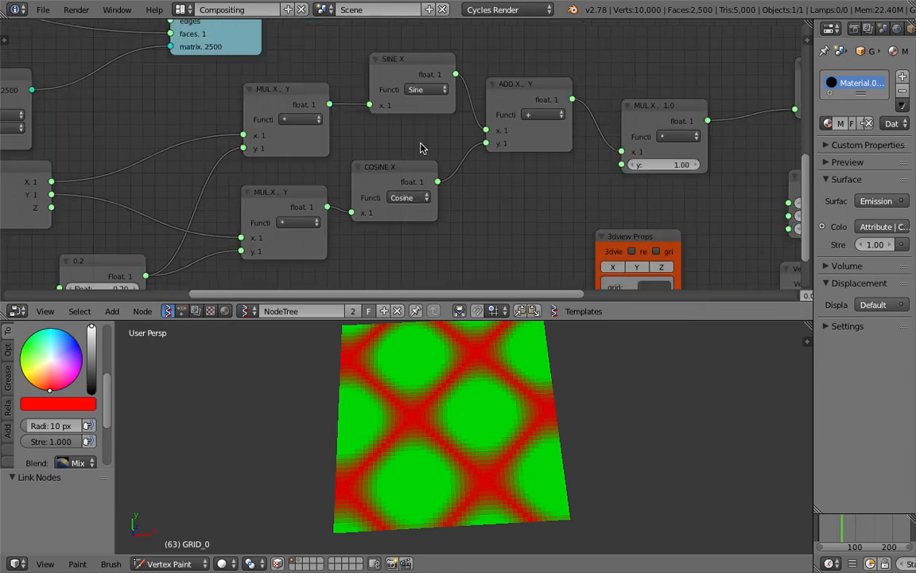
pyautogui.moveTo(409, 175); pyautogui.dragTo(424, 152)
pyautogui.click(423, 175)
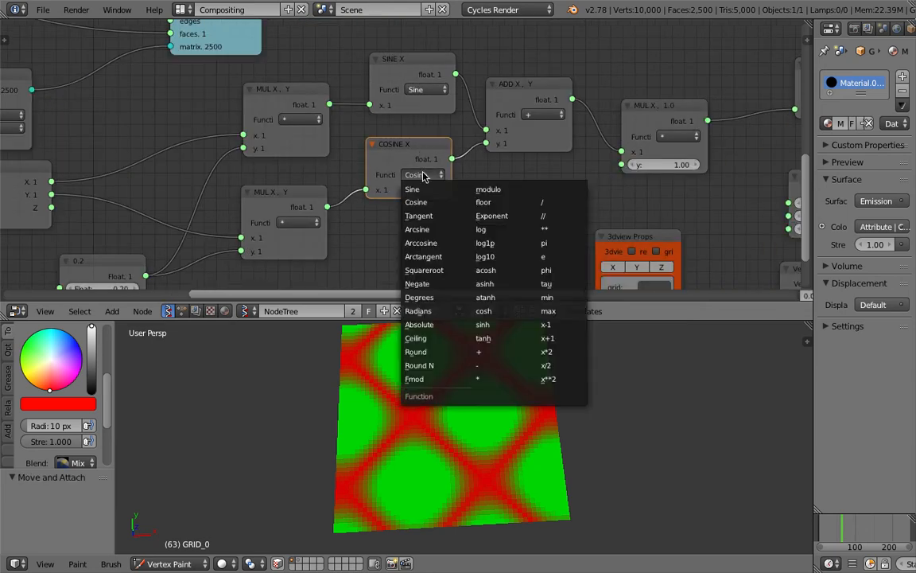
pyautogui.click(435, 215)
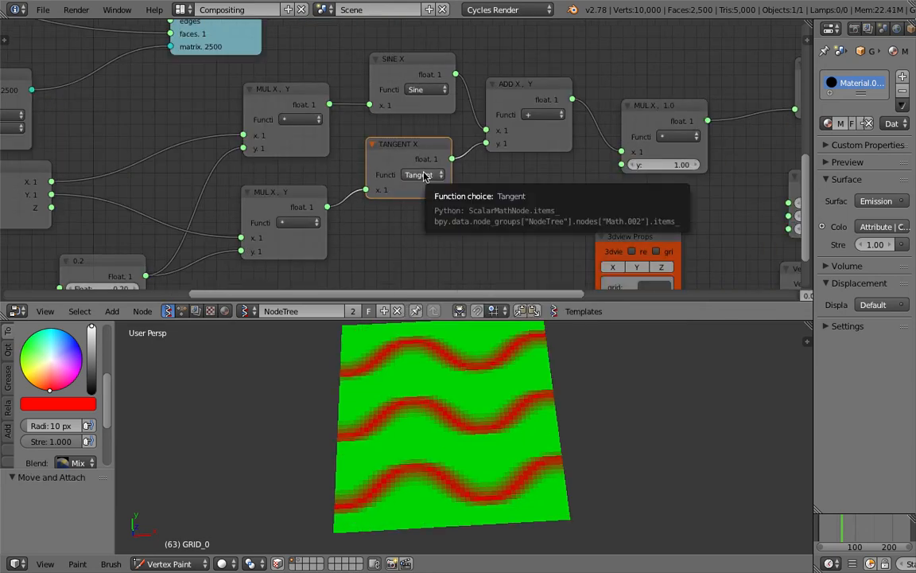
# Scrub the Float feeding both multiply nodes to 0.32.
pyautogui.moveTo(446, 358); pyautogui.dragTo(409, 379, button='middle')
pyautogui.moveTo(358, 216); pyautogui.dragTo(484, 198, button='middle')
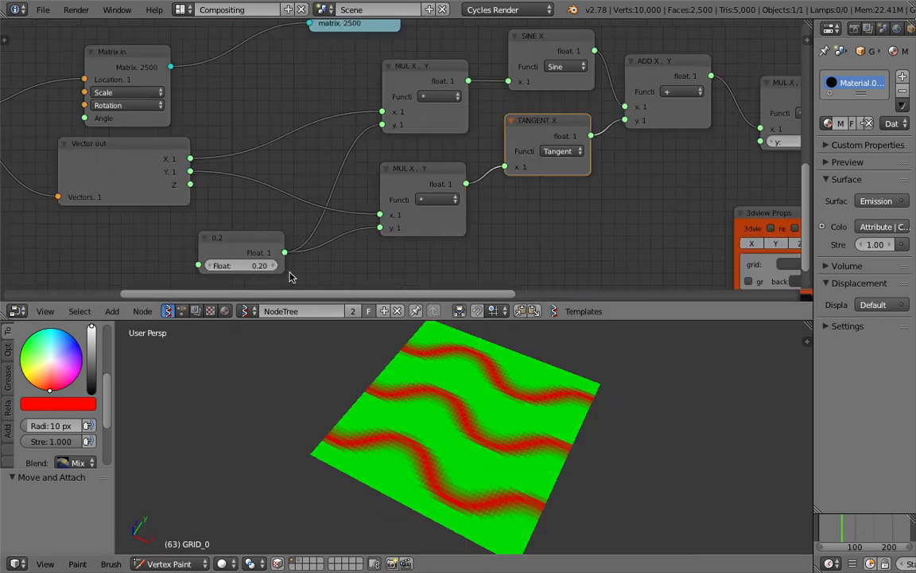
pyautogui.moveTo(241, 266)
pyautogui.mouseDown()
pyautogui.moveTo(286, 265)
pyautogui.moveTo(231, 265)
pyautogui.moveTo(278, 277)
pyautogui.mouseUp()
pyautogui.moveTo(475, 403); pyautogui.dragTo(536, 422, button='middle')
pyautogui.moveTo(501, 237); pyautogui.dragTo(453, 239, button='middle')
# Try the Arcsine, Arccosine, Radians and Absolute functions on the Tangent node.
pyautogui.click(512, 151)
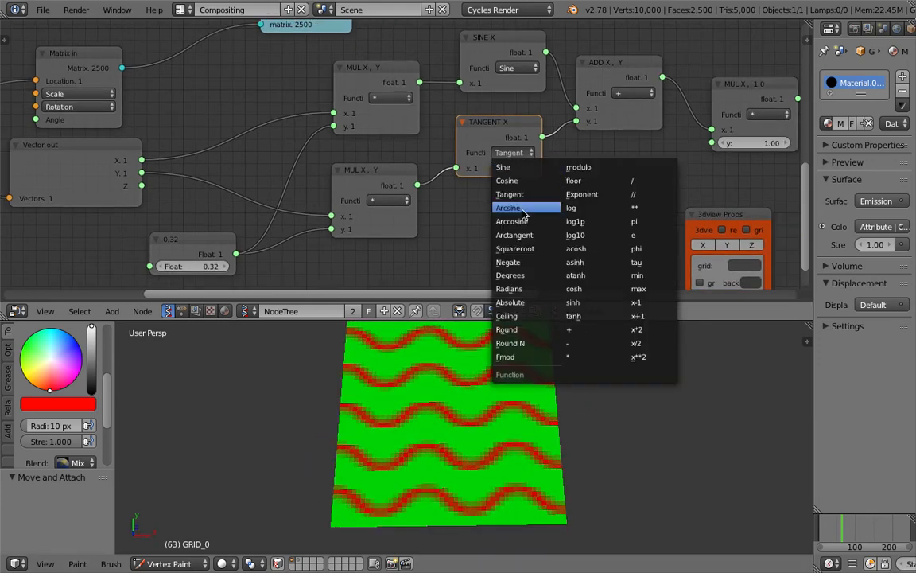
pyautogui.click(513, 152)
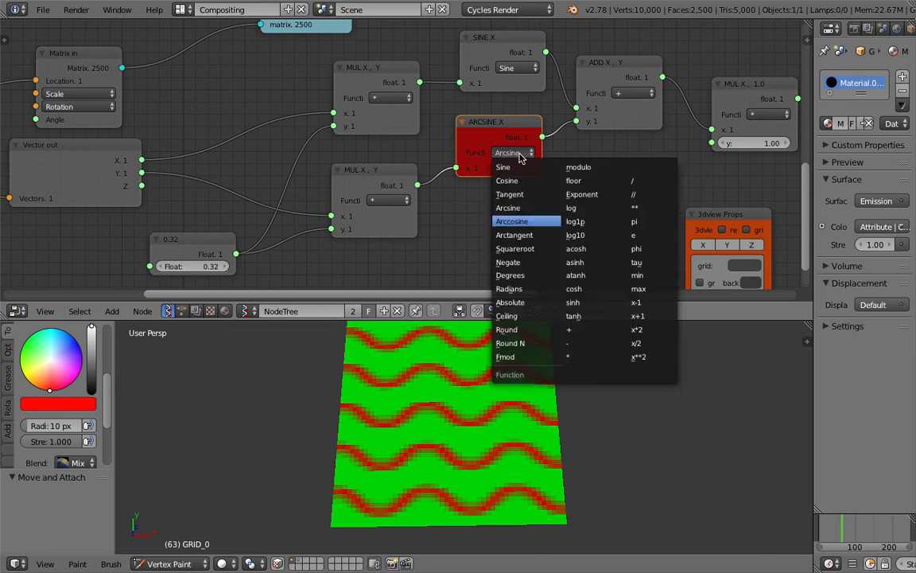
pyautogui.click(521, 222)
pyautogui.click(518, 155)
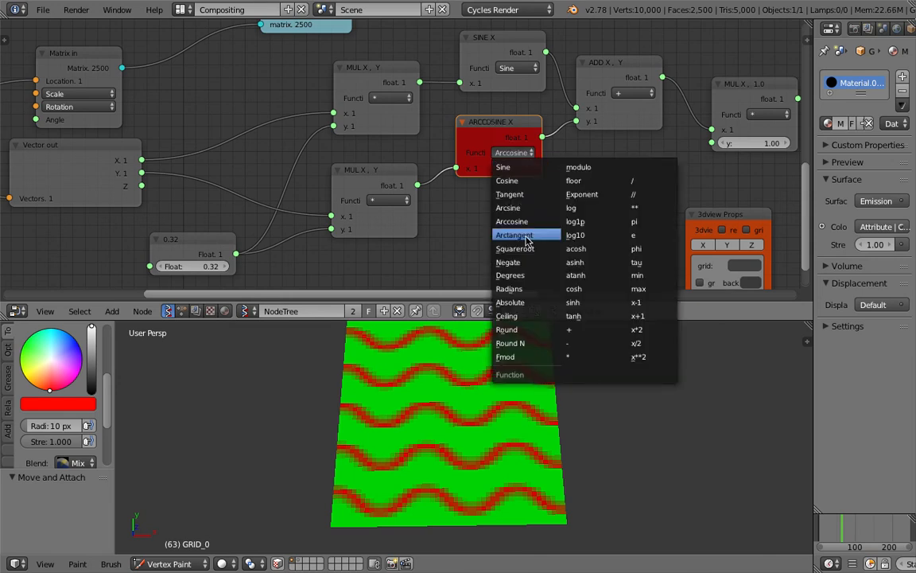
pyautogui.click(530, 290)
pyautogui.click(515, 154)
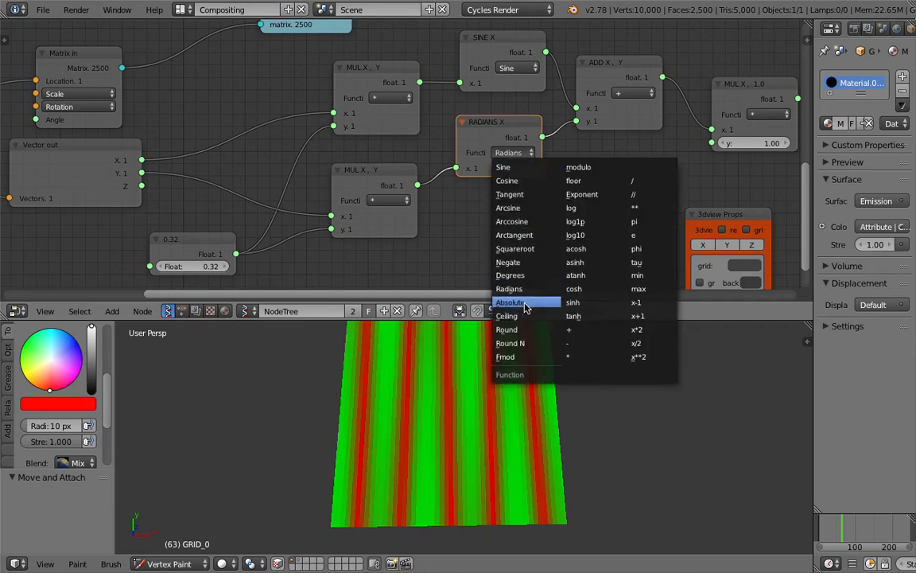
pyautogui.click(525, 304)
# Try the Ceiling, floor and Exponent functions on the lower function node.
pyautogui.click(513, 155)
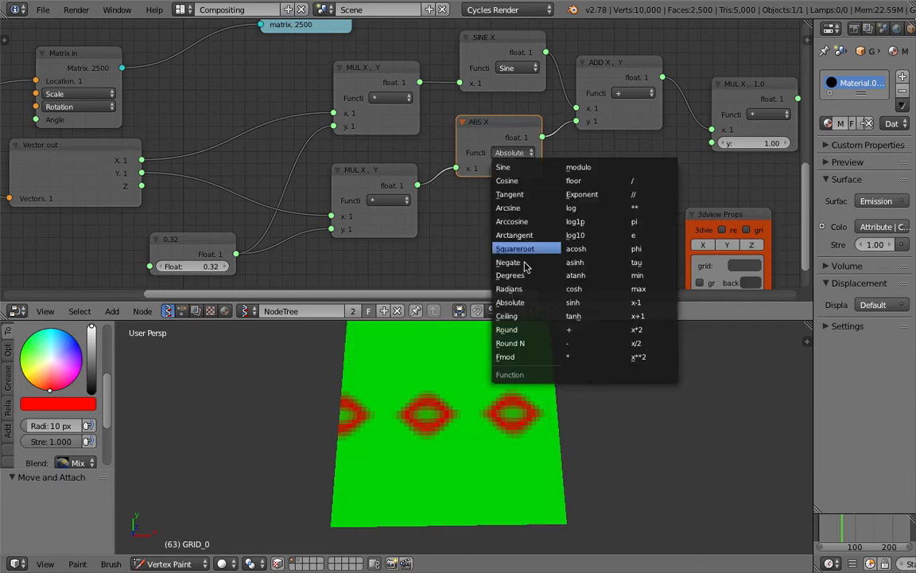
pyautogui.click(529, 316)
pyautogui.click(525, 152)
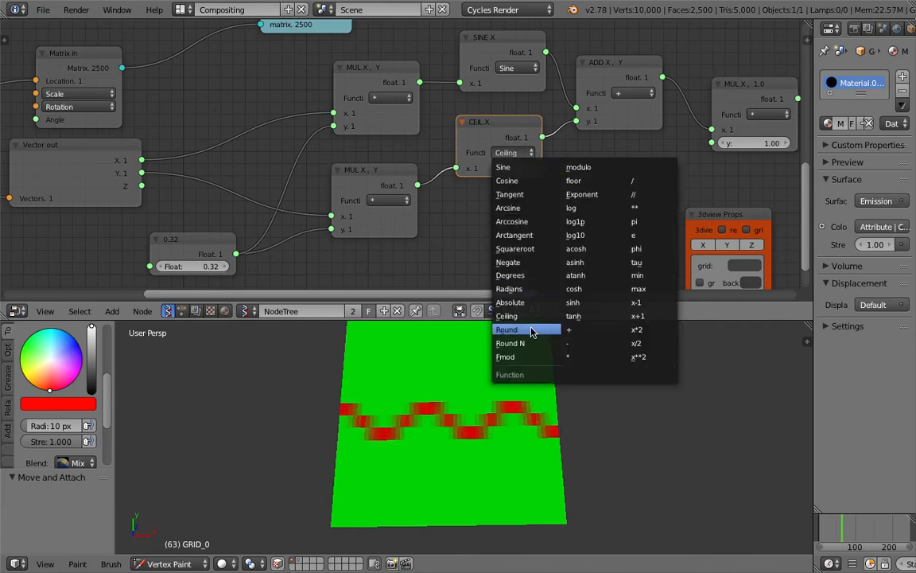
pyautogui.click(574, 180)
pyautogui.click(519, 153)
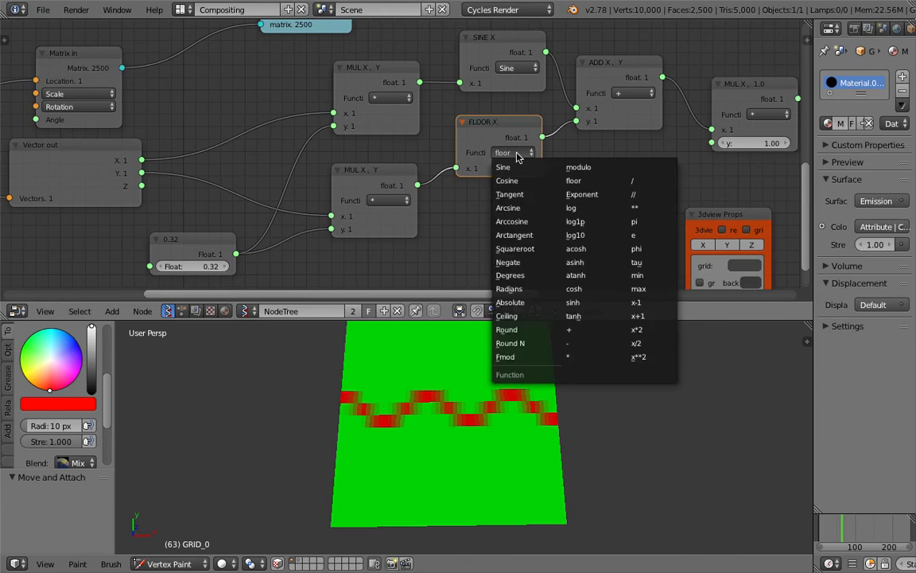
pyautogui.click(589, 195)
pyautogui.click(529, 154)
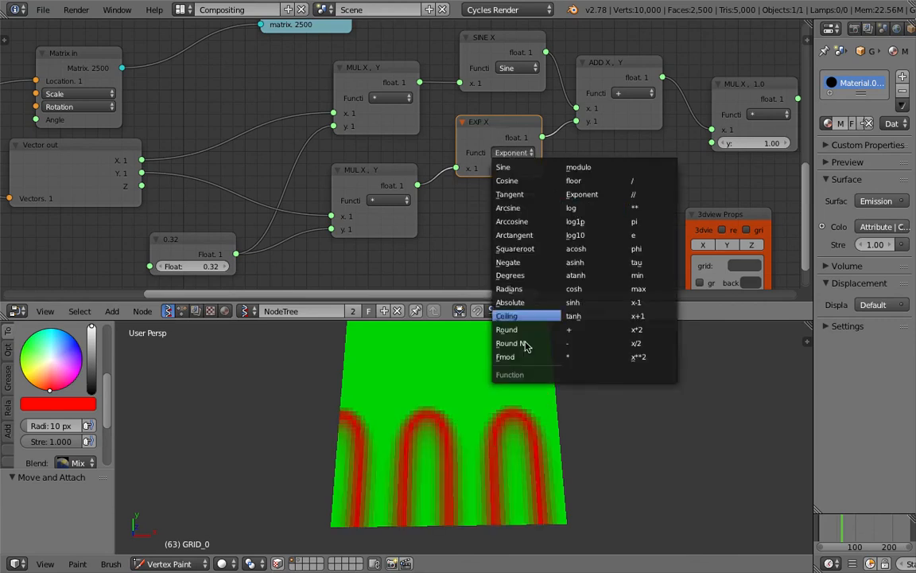
# Try Exponent and Cosine on the upper Sine node, and return its function to Sine.
pyautogui.click(518, 69)
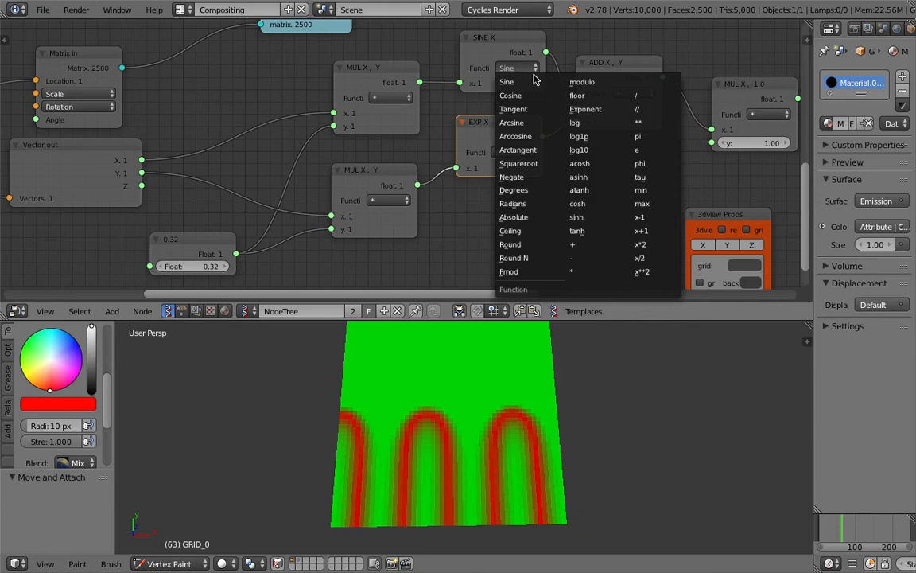
pyautogui.click(586, 109)
pyautogui.click(517, 68)
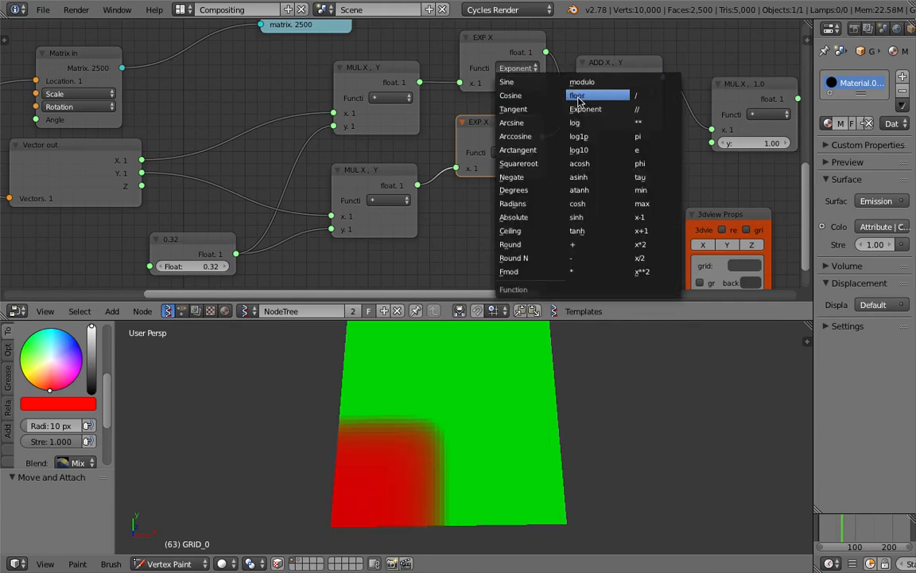
pyautogui.click(545, 96)
pyautogui.click(529, 69)
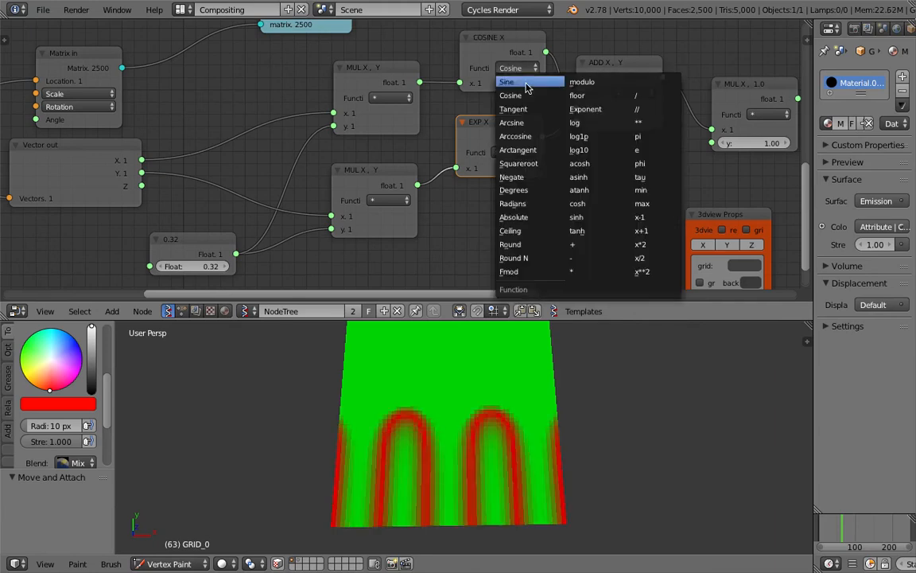
pyautogui.click(527, 82)
# Try the atanh and pi functions on the lower Exponent node.
pyautogui.click(513, 152)
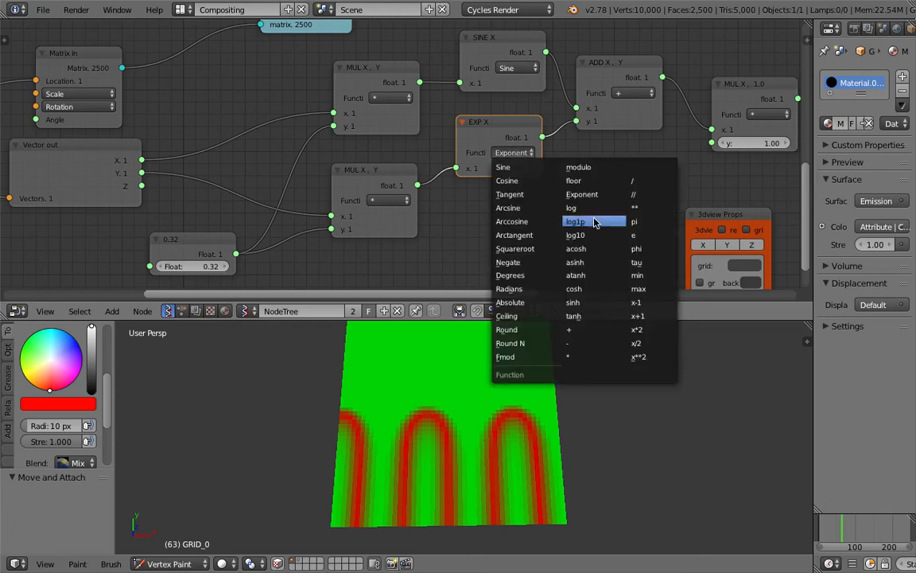
pyautogui.press('Return')
pyautogui.click(517, 152)
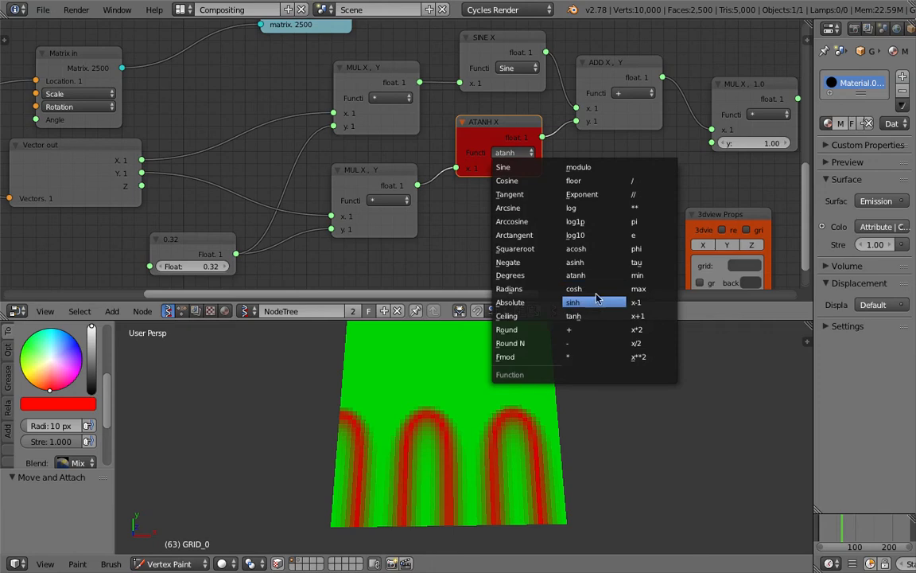
pyautogui.press('Return')
# Set the lower function node to Cosine, relink the lower multiply node's output to its x input, and save the file.
pyautogui.click(519, 152)
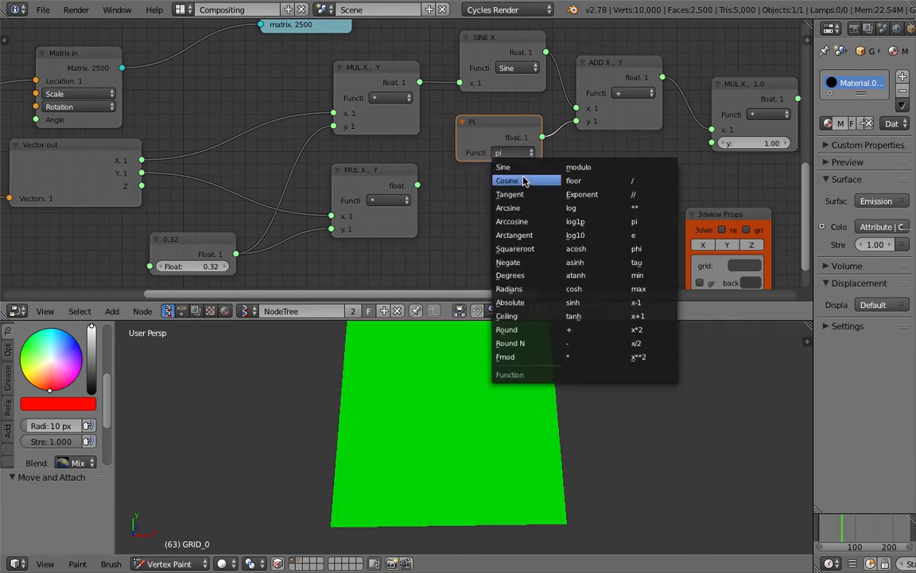
pyautogui.press('Return')
pyautogui.moveTo(417, 185); pyautogui.dragTo(458, 172)
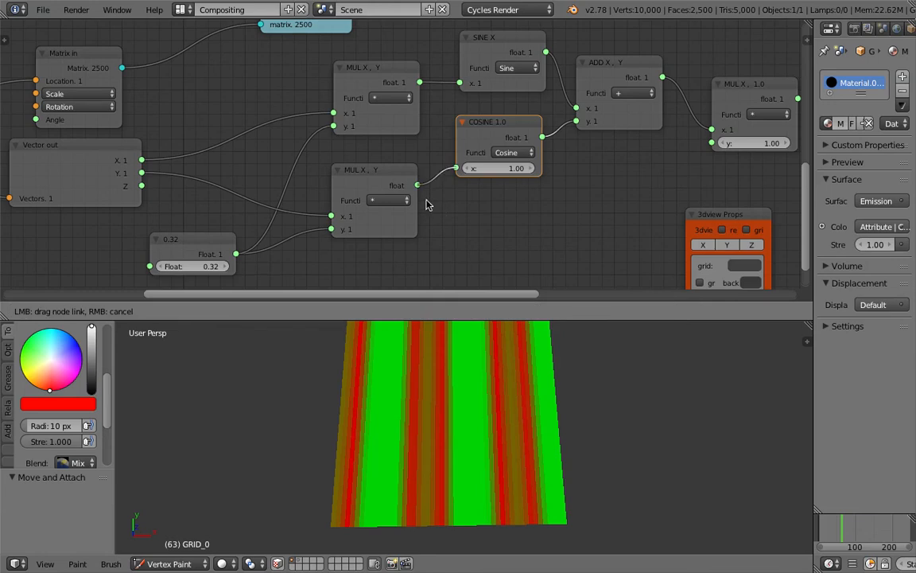
pyautogui.moveTo(427, 205); pyautogui.dragTo(425, 194)
pyautogui.moveTo(470, 196); pyautogui.dragTo(425, 195, button='middle')
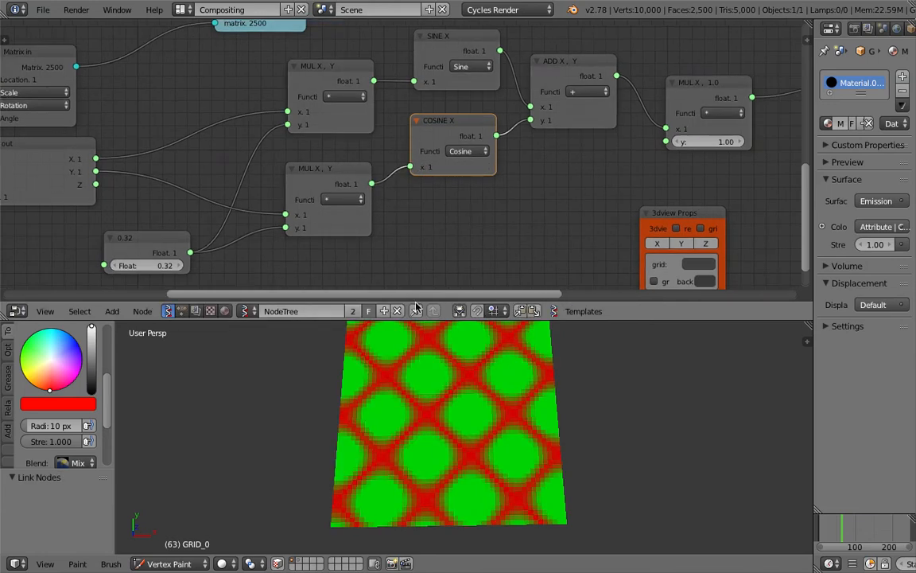
pyautogui.moveTo(524, 214); pyautogui.dragTo(466, 219, button='middle')
pyautogui.hotkey('ctrl', 's')
# Switch the Add node's function to multiplication (*) and reposition it and the following multiply node.
pyautogui.click(517, 98)
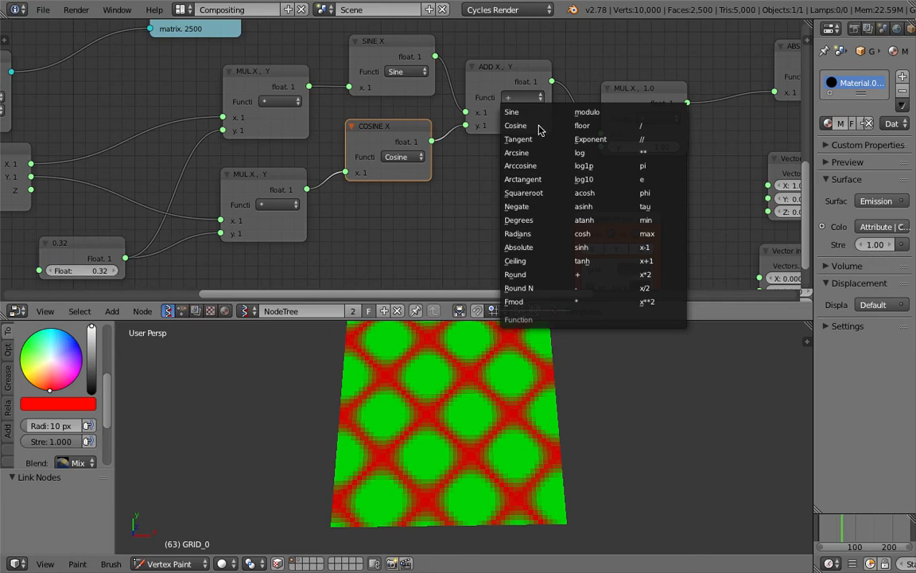
pyautogui.click(597, 303)
pyautogui.moveTo(529, 213); pyautogui.dragTo(464, 253, button='middle')
pyautogui.moveTo(437, 114); pyautogui.dragTo(453, 120)
pyautogui.moveTo(576, 125); pyautogui.dragTo(593, 113)
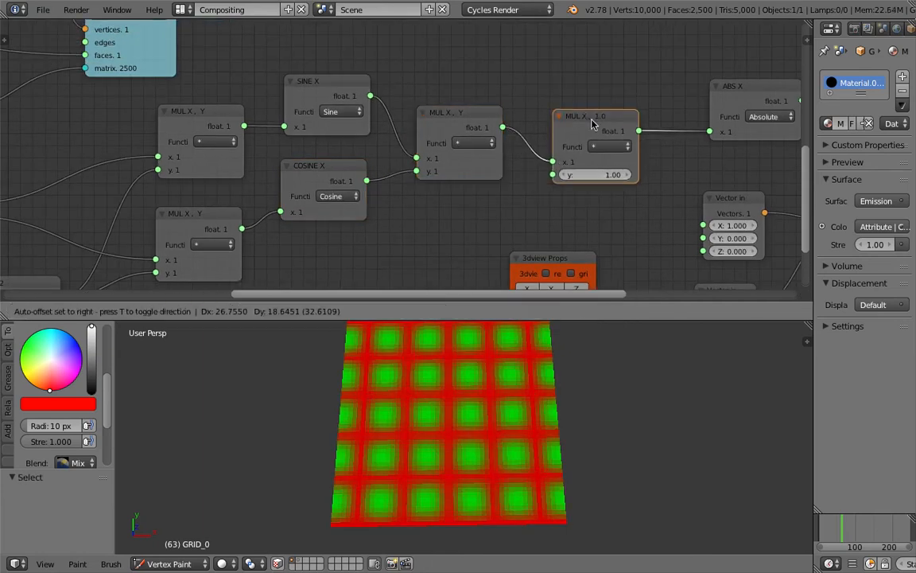
# Scrub up the y value of the multiply node that feeds the Absolute node.
pyautogui.moveTo(595, 174)
pyautogui.mouseDown()
pyautogui.moveTo(636, 174)
pyautogui.moveTo(619, 174)
pyautogui.mouseUp()
pyautogui.moveTo(591, 380)
pyautogui.mouseDown(button='middle')
pyautogui.moveTo(500, 386)
pyautogui.moveTo(537, 377)
pyautogui.mouseUp(button='middle')
pyautogui.click(549, 378)
# Scrub the first Vector in's Y to 0.450 and the second Vector in's X to 0.810, and raise the second one's Z.
pyautogui.moveTo(568, 234)
pyautogui.mouseDown(button='middle')
pyautogui.moveTo(509, 208)
pyautogui.moveTo(408, 186)
pyautogui.mouseUp(button='middle')
pyautogui.moveTo(572, 195); pyautogui.dragTo(609, 195)
pyautogui.moveTo(564, 269); pyautogui.dragTo(592, 269)
pyautogui.moveTo(506, 225); pyautogui.dragTo(496, 183, button='middle')
pyautogui.moveTo(552, 252); pyautogui.dragTo(605, 252)
# Save the file and scrub the y value of the multiply node before Absolute to 1.06.
pyautogui.moveTo(511, 161); pyautogui.dragTo(447, 215, button='middle')
pyautogui.hotkey('ctrl', 's')
pyautogui.click(436, 221)
pyautogui.moveTo(378, 136); pyautogui.dragTo(342, 137)
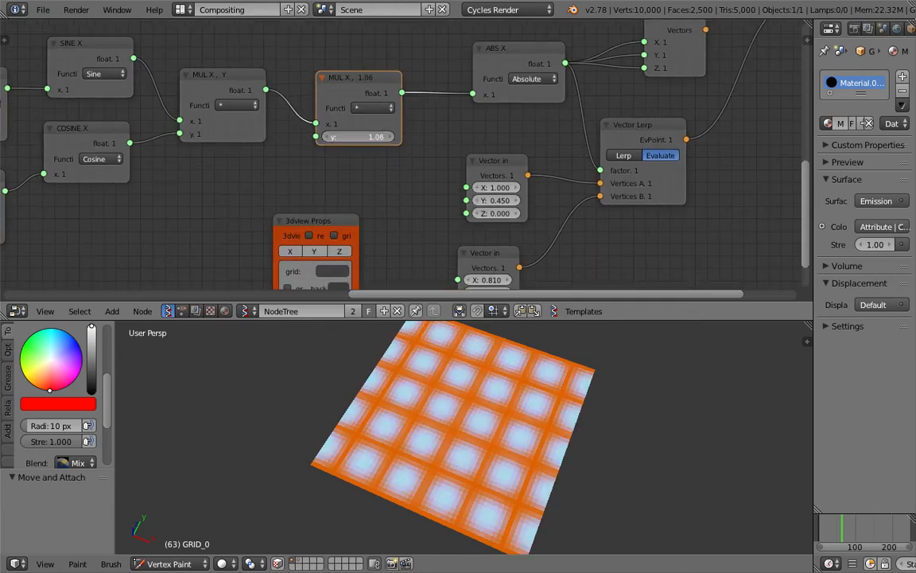
# Switch the node combining Sine and Cosine back to addition (+) and save the file.
pyautogui.click(238, 105)
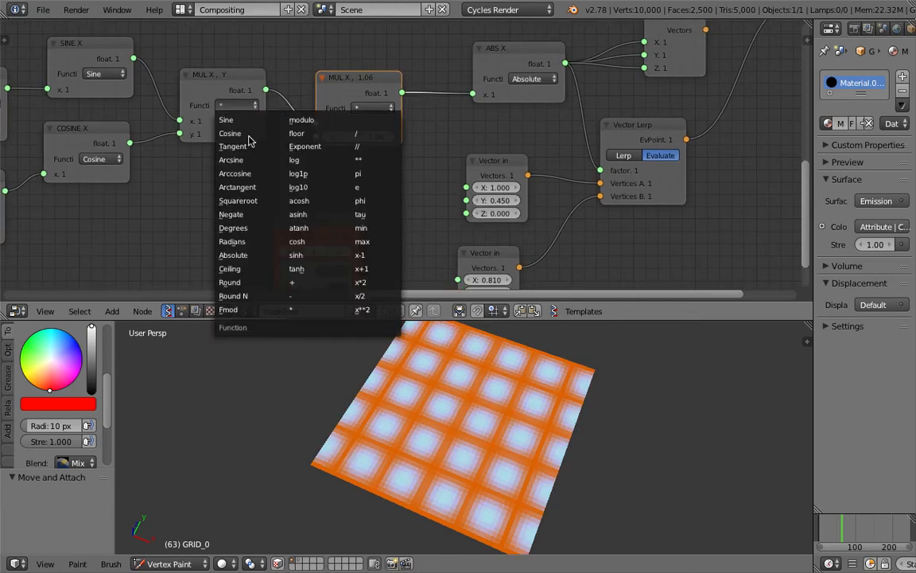
pyautogui.click(284, 248)
pyautogui.moveTo(215, 161); pyautogui.dragTo(326, 175, button='middle')
pyautogui.hotkey('ctrl', 's')
pyautogui.click(323, 173)
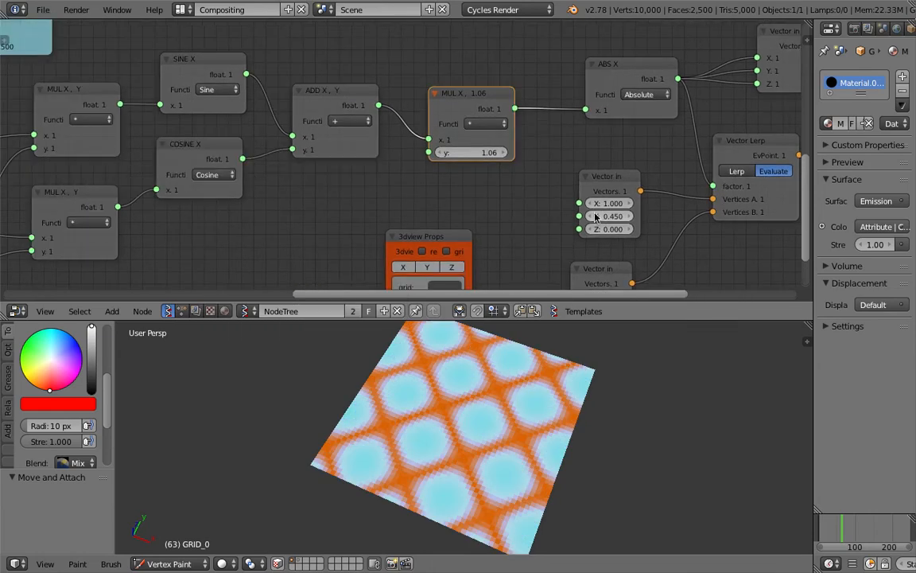
# Set the Y of the Vector in linked to Vertices A to 0.
pyautogui.write('0')
pyautogui.press('Return')
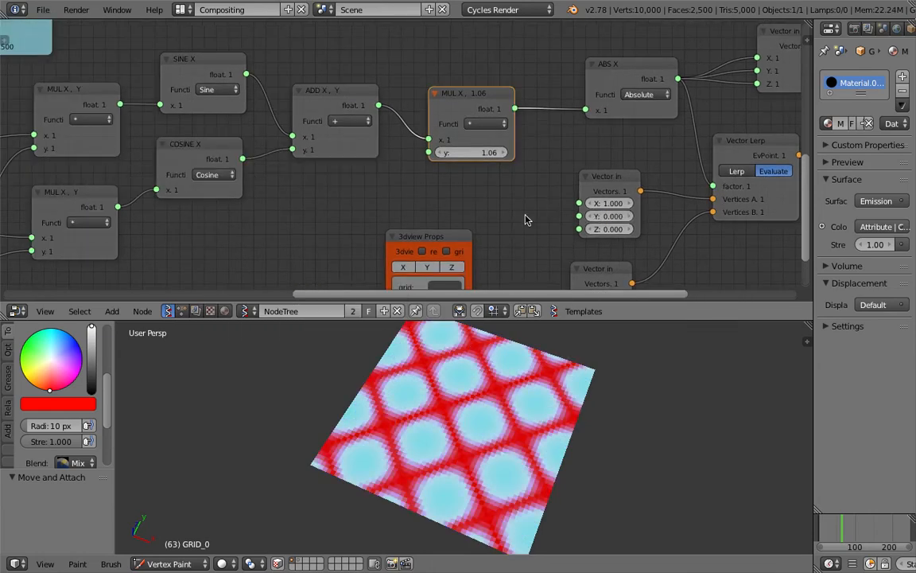
pyautogui.moveTo(527, 217); pyautogui.dragTo(535, 196, button='middle')
pyautogui.scroll(-3, 525, 365)
pyautogui.moveTo(485, 397); pyautogui.dragTo(525, 424, button='middle')
# Scrub the Float feeding both multiply nodes to 0.56 and save the file.
pyautogui.moveTo(287, 195); pyautogui.dragTo(426, 193, button='middle')
pyautogui.moveTo(358, 169); pyautogui.dragTo(370, 139, button='middle')
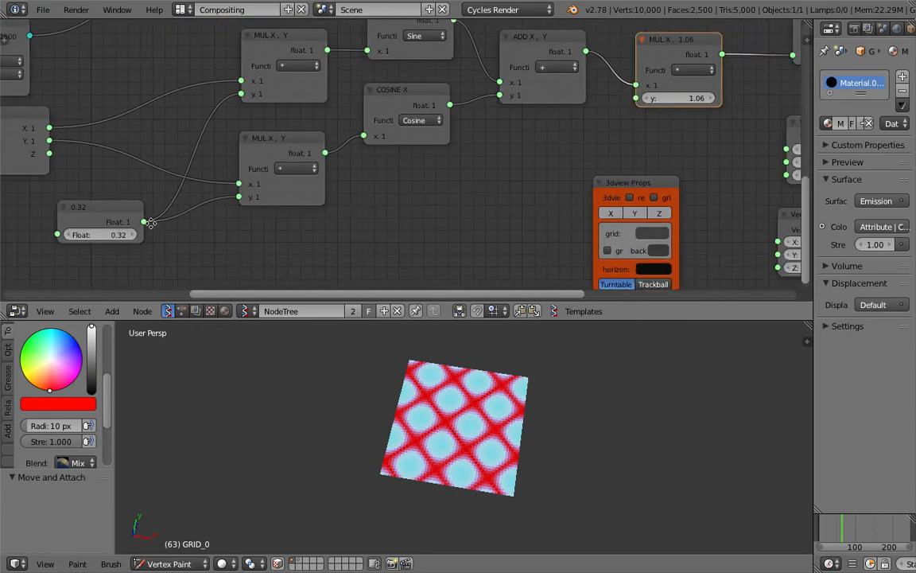
pyautogui.moveTo(151, 223); pyautogui.dragTo(393, 166, button='middle')
pyautogui.hotkey('ctrl', 's')
pyautogui.click(381, 169)
pyautogui.moveTo(362, 177); pyautogui.dragTo(390, 177)
pyautogui.hotkey('ctrl', 's')
pyautogui.click(347, 179)
# Search for "noise" and add a Vector Noise MK2 node beneath the Vector out node.
pyautogui.moveTo(284, 177); pyautogui.dragTo(346, 166, button='middle')
pyautogui.hotkey('shift', 'a')
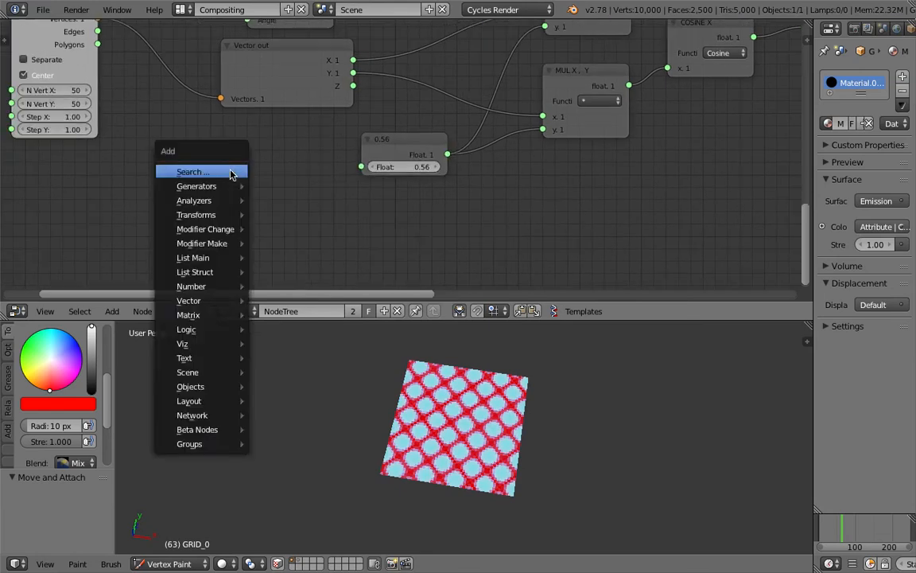
pyautogui.click(230, 172)
pyautogui.write('noise')
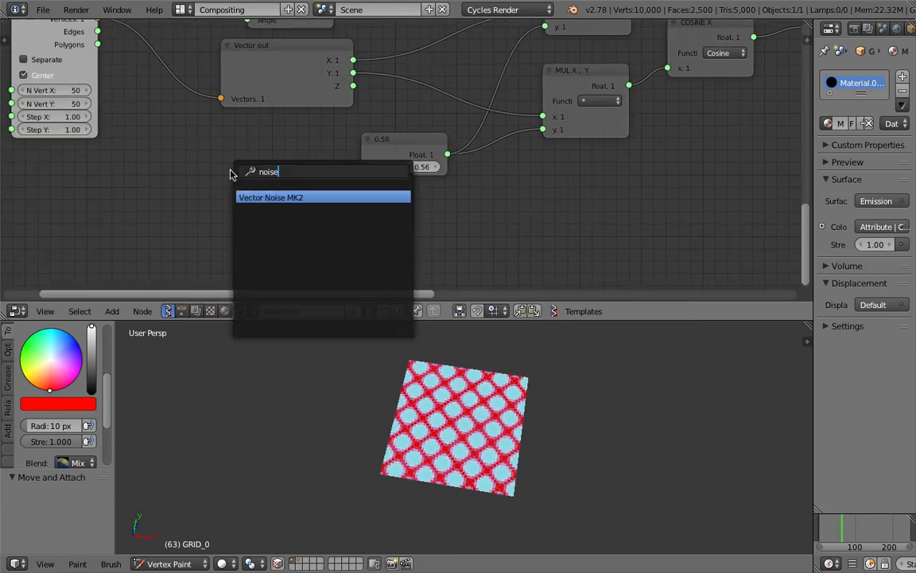
pyautogui.press('Return')
pyautogui.click(256, 164)
# Link the Plane's Vertices to the Vector Noise node, keep it in Scalar mode, and link its output to the Float node.
pyautogui.moveTo(113, 73); pyautogui.dragTo(134, 92, button='middle')
pyautogui.moveTo(112, 38); pyautogui.dragTo(297, 224)
pyautogui.click(300, 218)
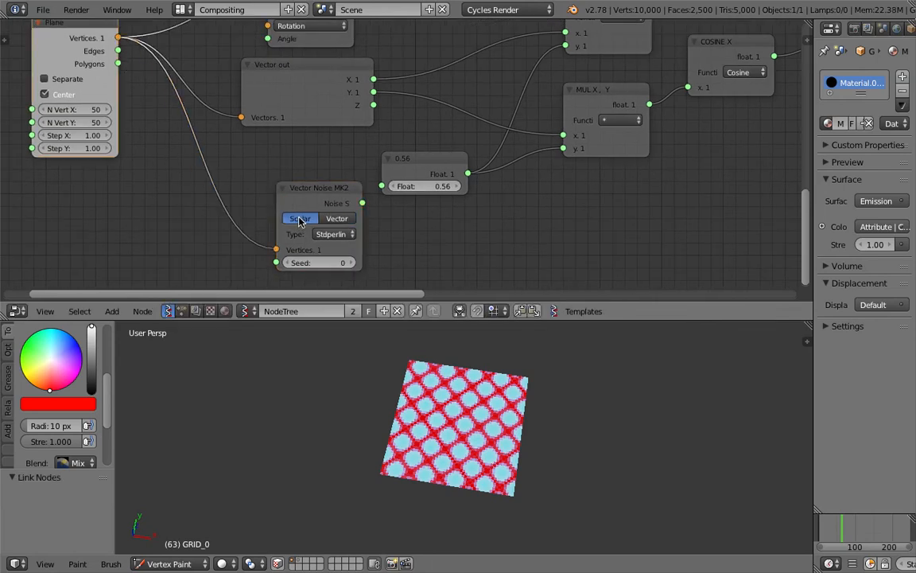
pyautogui.moveTo(363, 204); pyautogui.dragTo(383, 219)
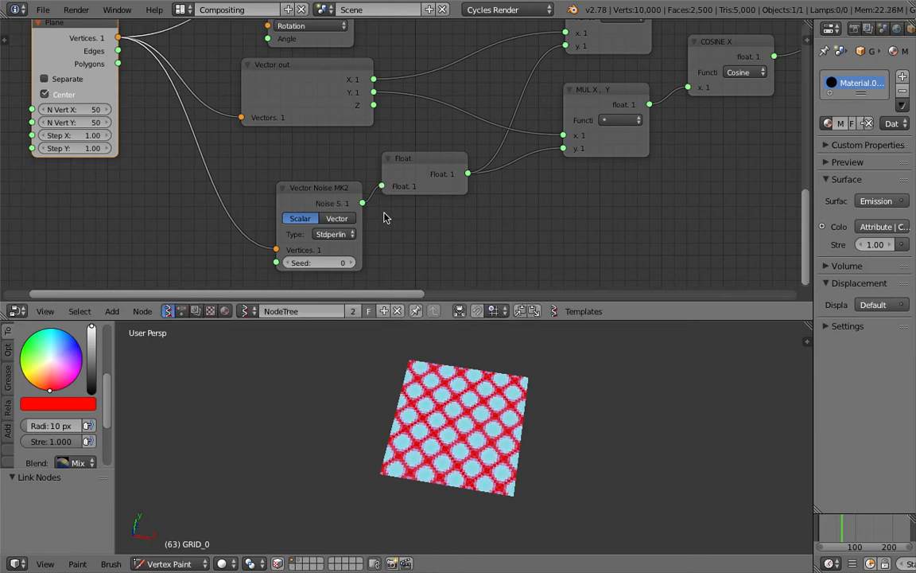
pyautogui.scroll(3, 493, 397)
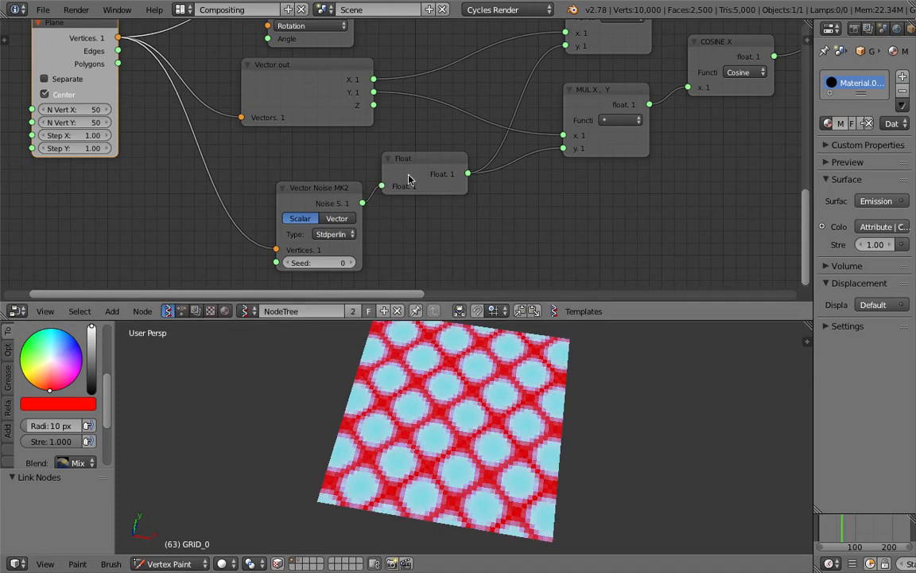
# Link the noise output directly to the y inputs of both multiply nodes and move the Float node aside.
pyautogui.moveTo(363, 202); pyautogui.dragTo(567, 153)
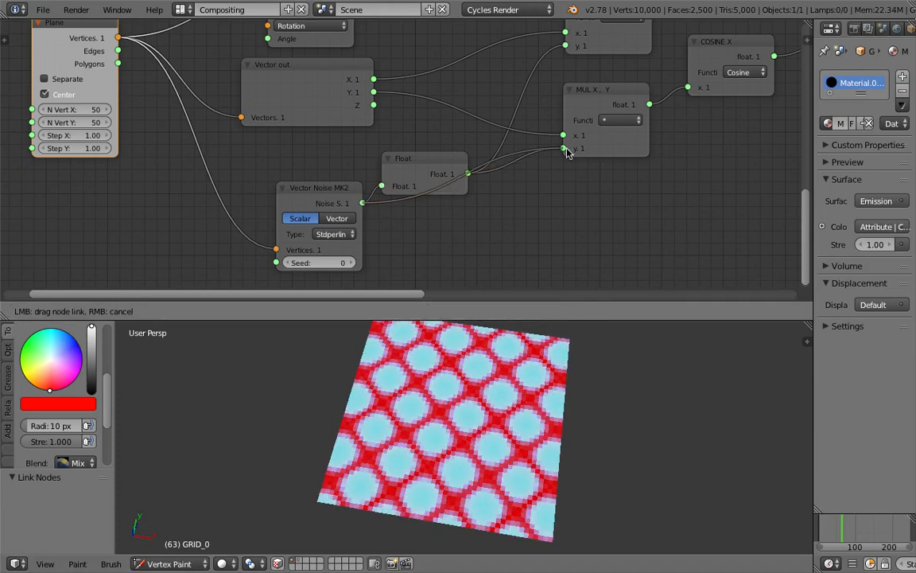
pyautogui.moveTo(362, 203); pyautogui.dragTo(573, 48)
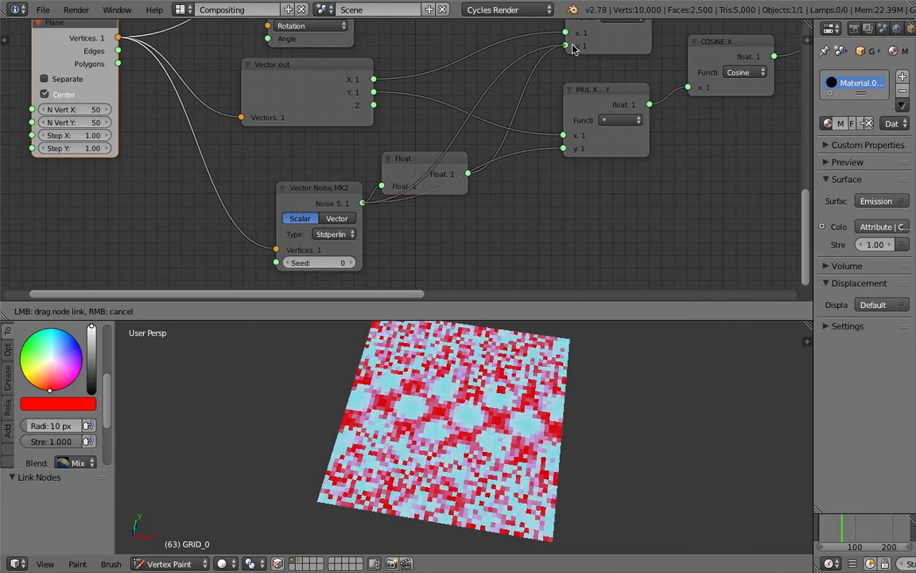
pyautogui.moveTo(446, 167); pyautogui.dragTo(512, 229)
pyautogui.scroll(-2, 526, 475)
pyautogui.moveTo(507, 438); pyautogui.dragTo(515, 459, button='middle')
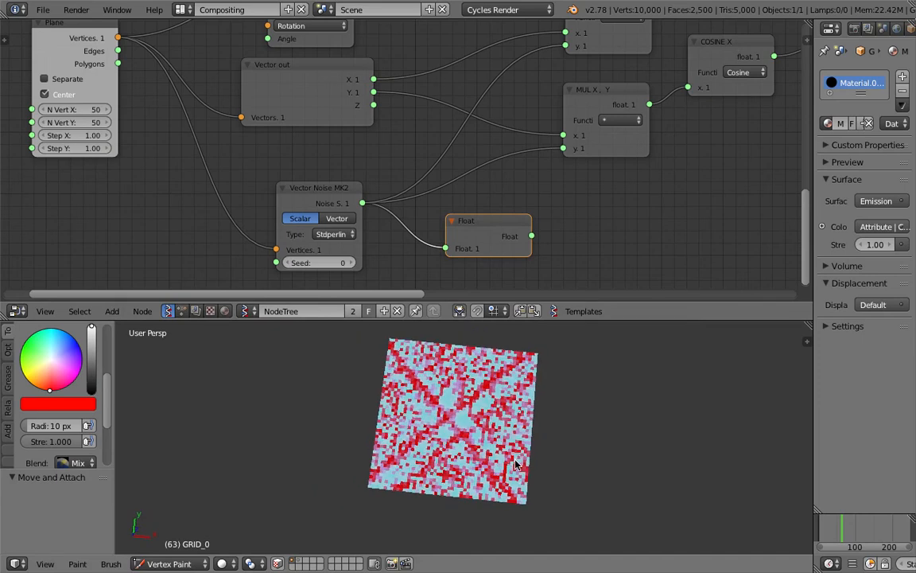
# Scrub the Vector Noise node's Seed to 53 and move the node up and to the left.
pyautogui.click(353, 264)
pyautogui.moveTo(353, 264); pyautogui.dragTo(334, 262)
pyautogui.moveTo(334, 191); pyautogui.dragTo(305, 175)
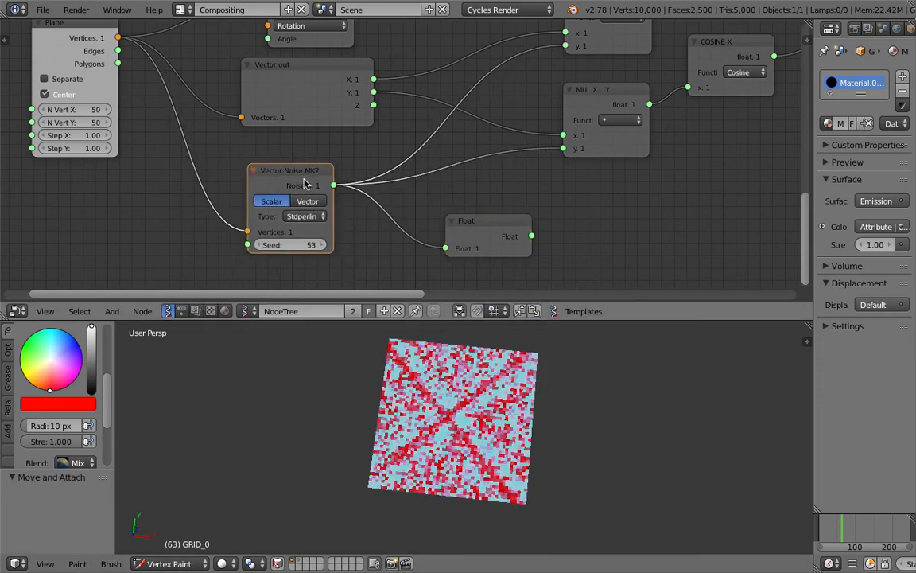
# Try the Newperlin noise type on the Vector Noise node and return it to Stdperlin.
pyautogui.click(302, 216)
pyautogui.click(313, 174)
pyautogui.click(302, 216)
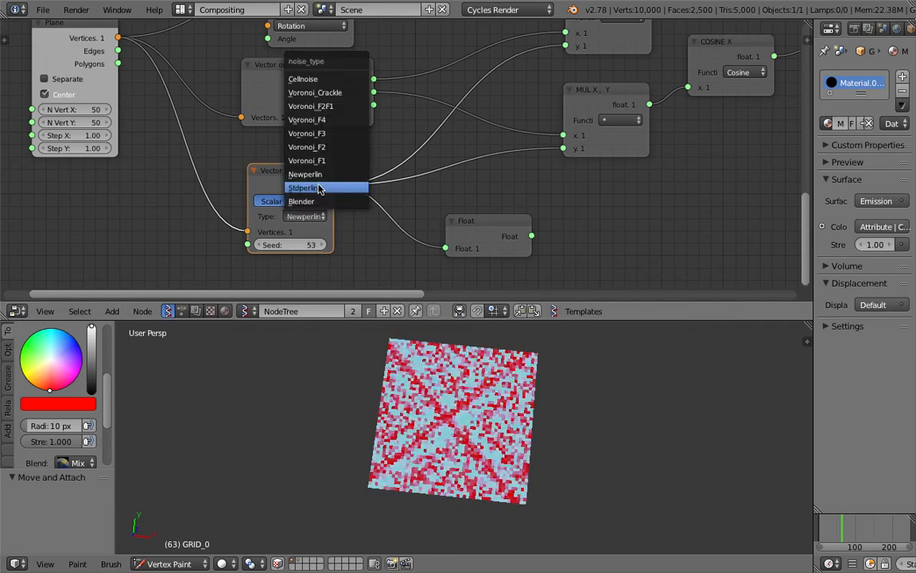
pyautogui.click(316, 187)
# Move the Vector Noise node down and to the left, beneath the Plane's outputs.
pyautogui.moveTo(299, 178); pyautogui.dragTo(255, 198)
pyautogui.hscroll(-5, 344, 176)
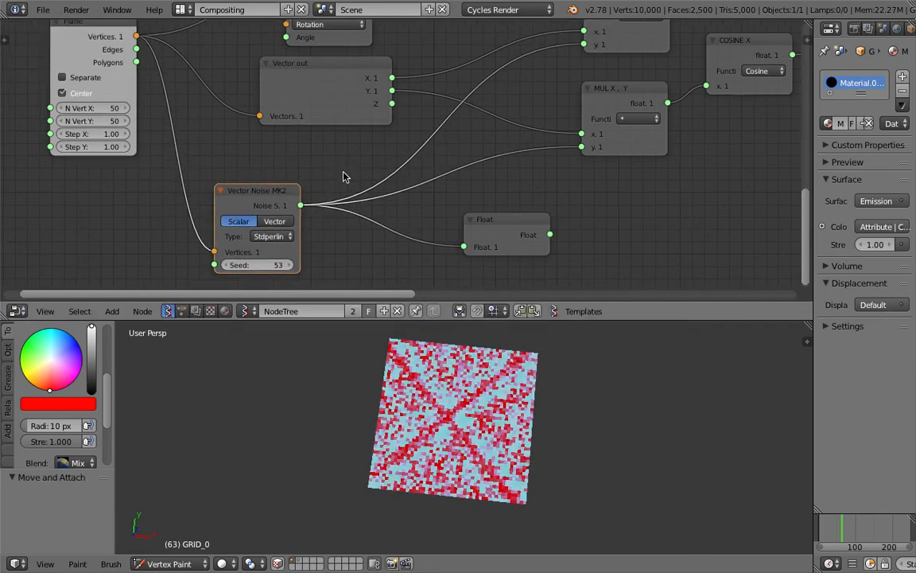
# Add a Vector Math MK2 node and insert it on the link between the Plane's Vertices output and the Vector Noise node.
pyautogui.press('space')
pyautogui.write('vector ma')
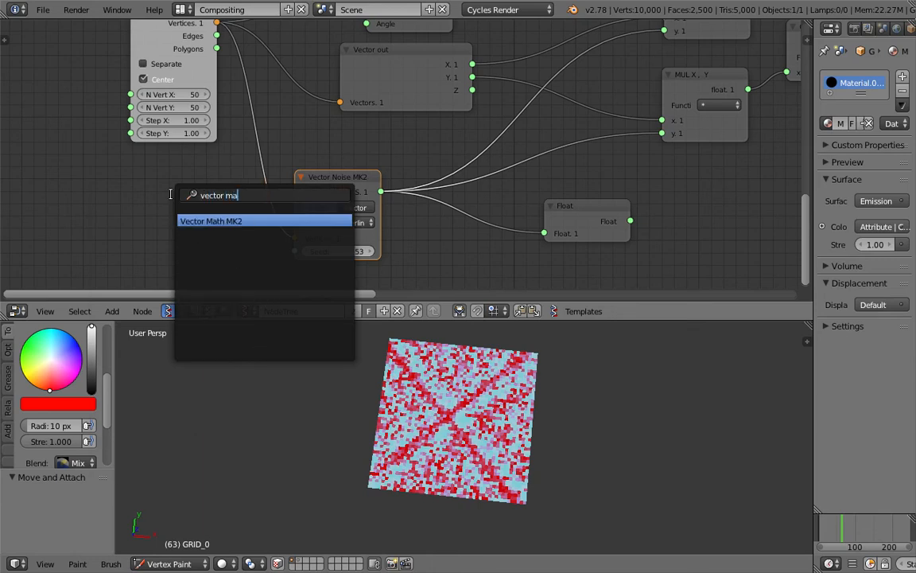
pyautogui.press('Return')
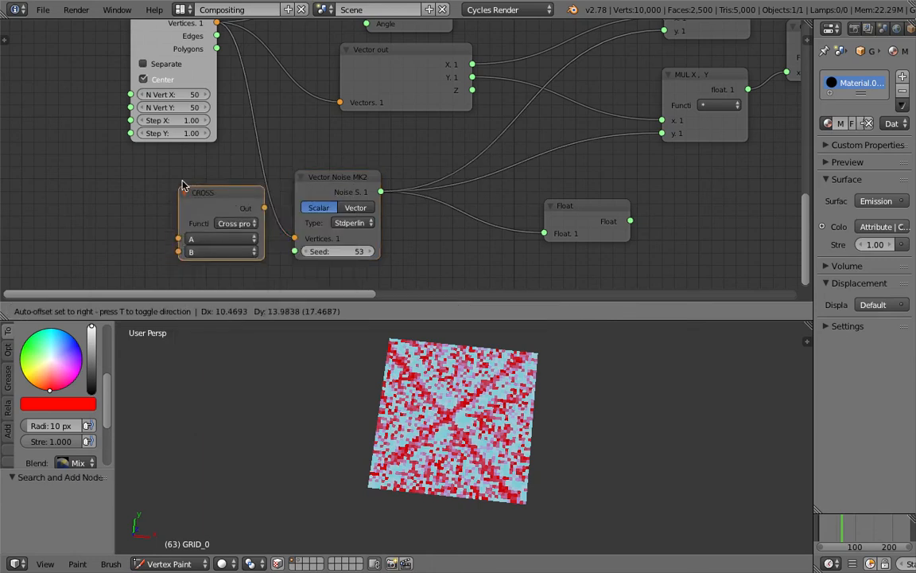
pyautogui.click(226, 147)
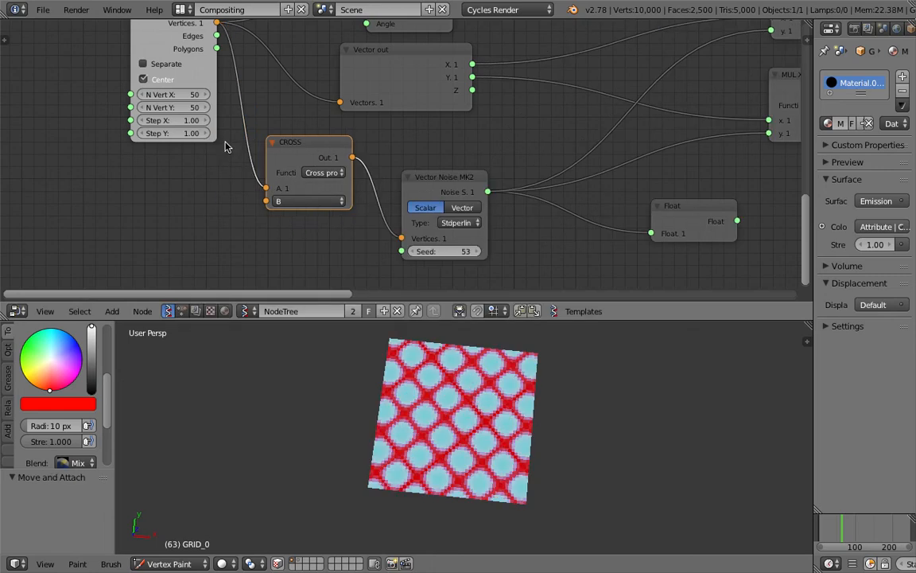
# Change the Vector Math node's function to Multiply Scalar and set its amount to 0.10.
pyautogui.click(318, 170)
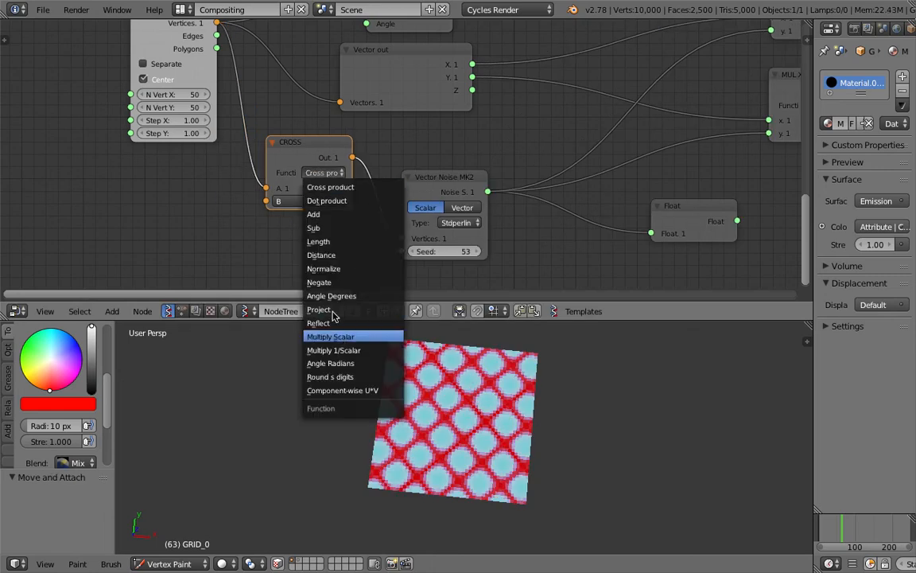
pyautogui.click(330, 337)
pyautogui.moveTo(328, 202); pyautogui.dragTo(262, 203)
# Enlarge the 3D viewport by raising its border with the node editor, and save the file over the existing one.
pyautogui.scroll(3, 535, 433)
pyautogui.hotkey('ctrl', 's')
pyautogui.click(541, 435)
pyautogui.moveTo(557, 320); pyautogui.dragTo(562, 251)
pyautogui.keyDown('shift'); pyautogui.moveTo(548, 342); pyautogui.dragTo(509, 372, button='middle'); pyautogui.keyUp('shift')
pyautogui.scroll(-2, 516, 143)
pyautogui.hotkey('ctrl', 's')
pyautogui.moveTo(517, 140); pyautogui.dragTo(465, 125, button='middle')
pyautogui.click(465, 155)
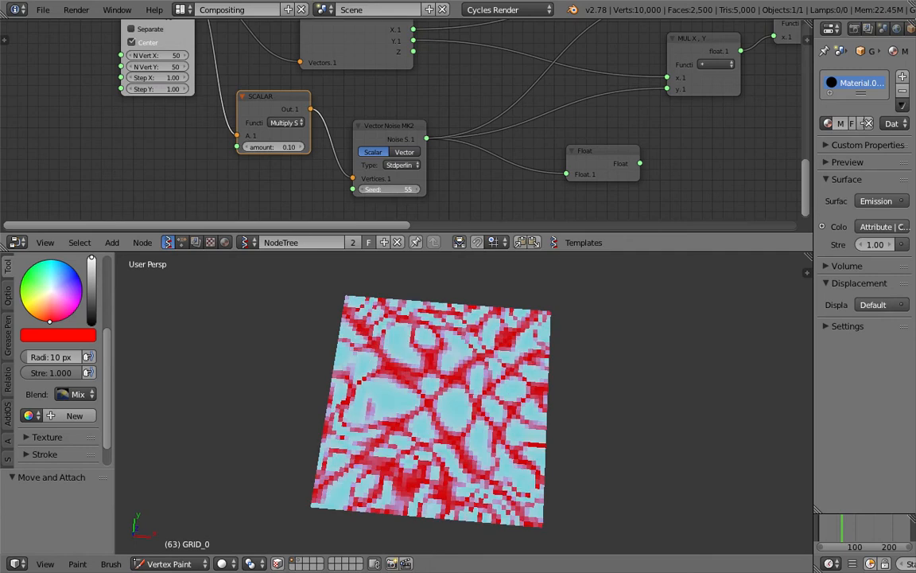
# Switch the Vector Noise node's type to Cellnoise and set its Seed to 182.
pyautogui.moveTo(396, 189); pyautogui.dragTo(419, 190)
pyautogui.click(401, 166)
pyautogui.click(422, 49)
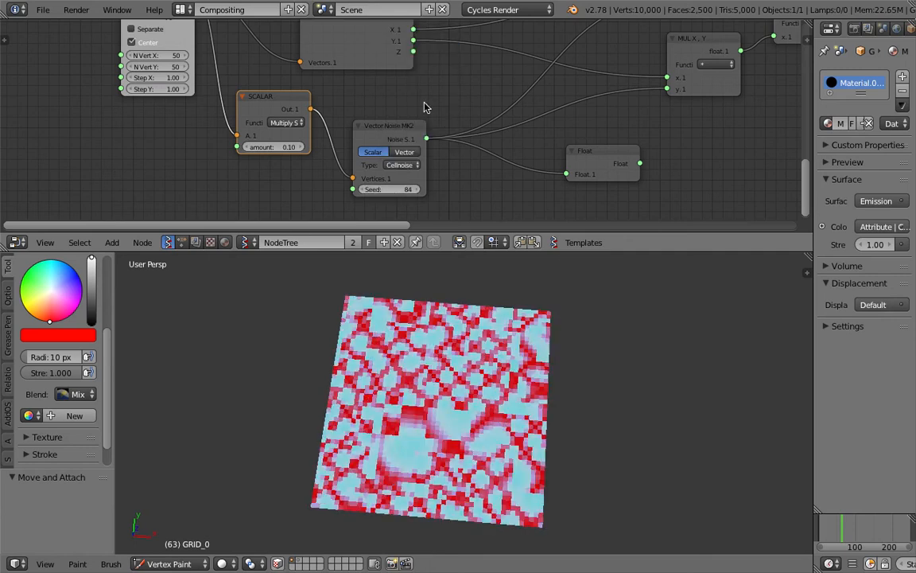
pyautogui.click(404, 188)
pyautogui.write('182')
pyautogui.press('Return')
# Raise the Multiply Scalar node's amount to 0.13.
pyautogui.scroll(-3, 468, 143)
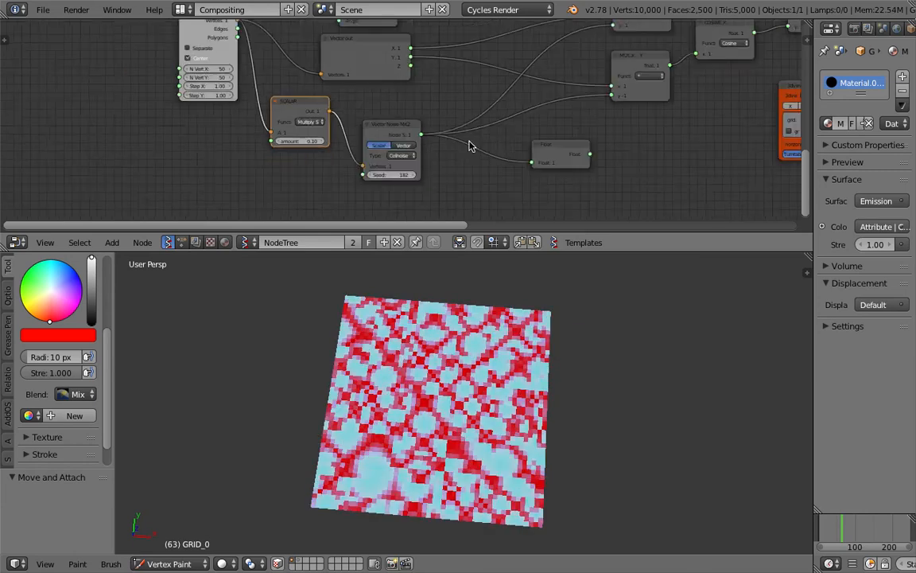
pyautogui.moveTo(447, 134); pyautogui.dragTo(405, 148, button='middle')
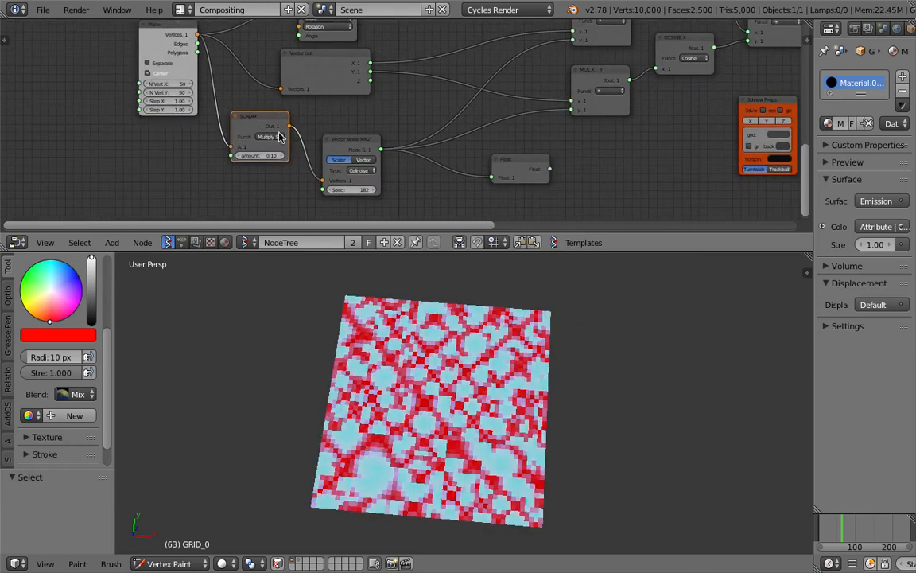
pyautogui.moveTo(265, 158)
pyautogui.mouseDown()
pyautogui.moveTo(291, 158)
pyautogui.moveTo(268, 157)
pyautogui.mouseUp()
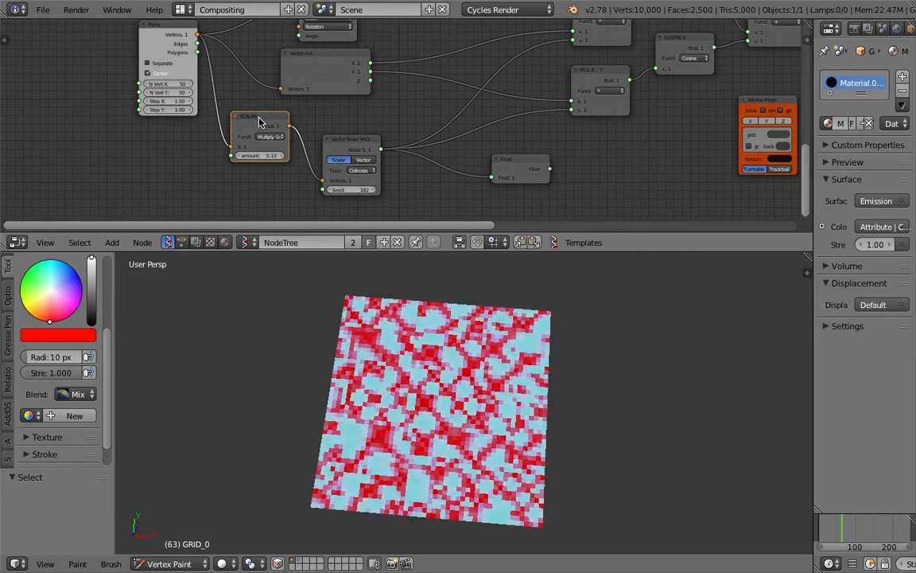
# Delete the Multiply Scalar and Vector Noise nodes, and move the Float node up and to the left.
pyautogui.press('x')
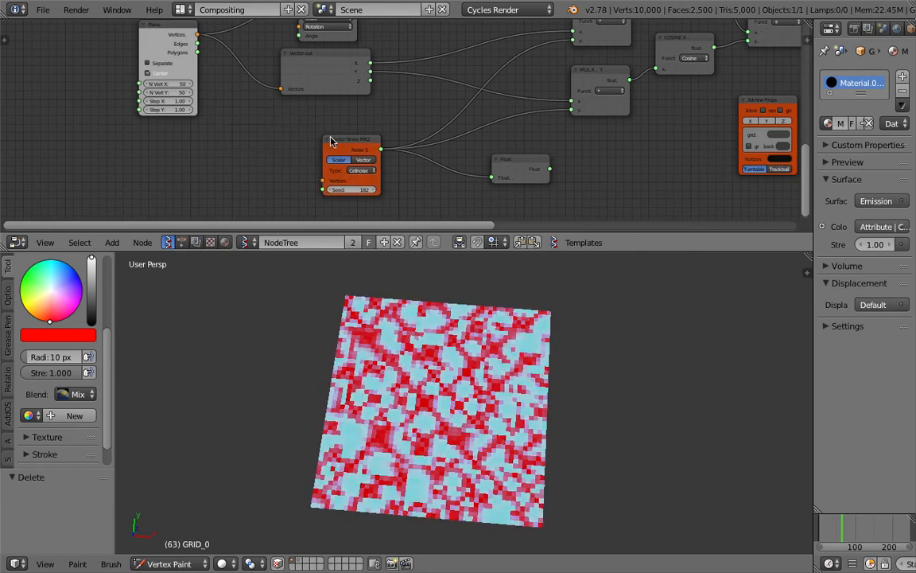
pyautogui.press('x')
pyautogui.moveTo(492, 149); pyautogui.dragTo(461, 168, button='middle')
pyautogui.moveTo(482, 183); pyautogui.dragTo(429, 147)
# Link the Float node's output to the y inputs of both multiply nodes and scrub its value to 0.71.
pyautogui.scroll(2, 433, 155)
pyautogui.scroll(5, 521, 408)
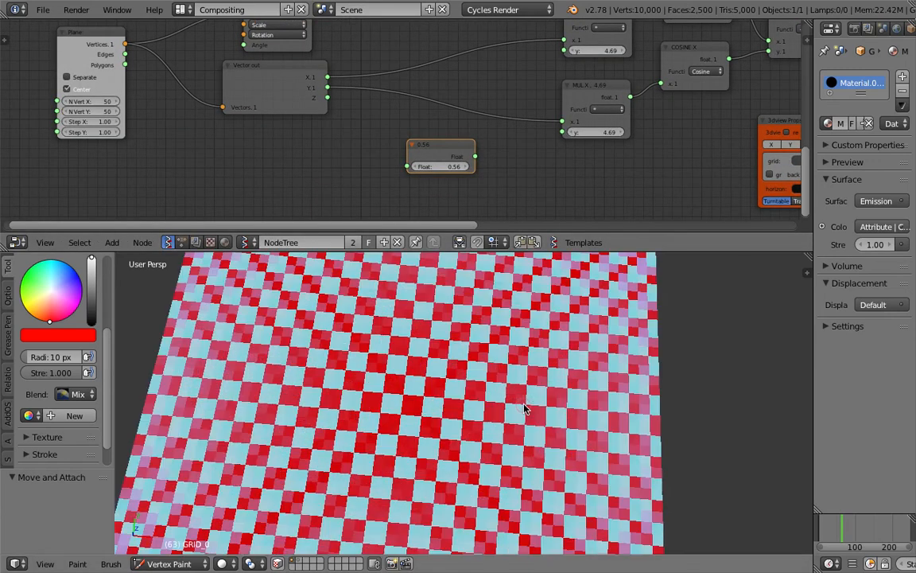
pyautogui.scroll(-7, 510, 429)
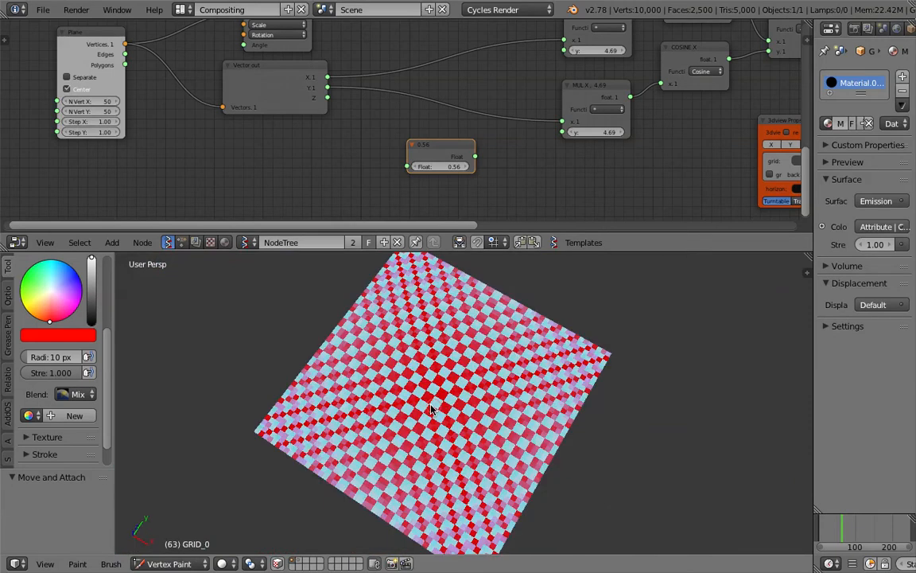
pyautogui.moveTo(447, 362); pyautogui.dragTo(468, 393, button='middle')
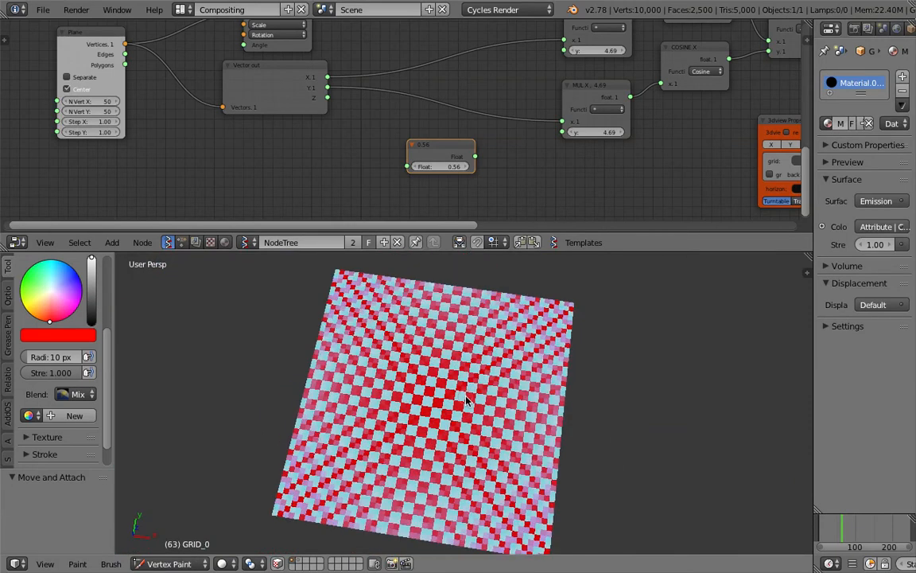
pyautogui.moveTo(475, 157); pyautogui.dragTo(533, 100)
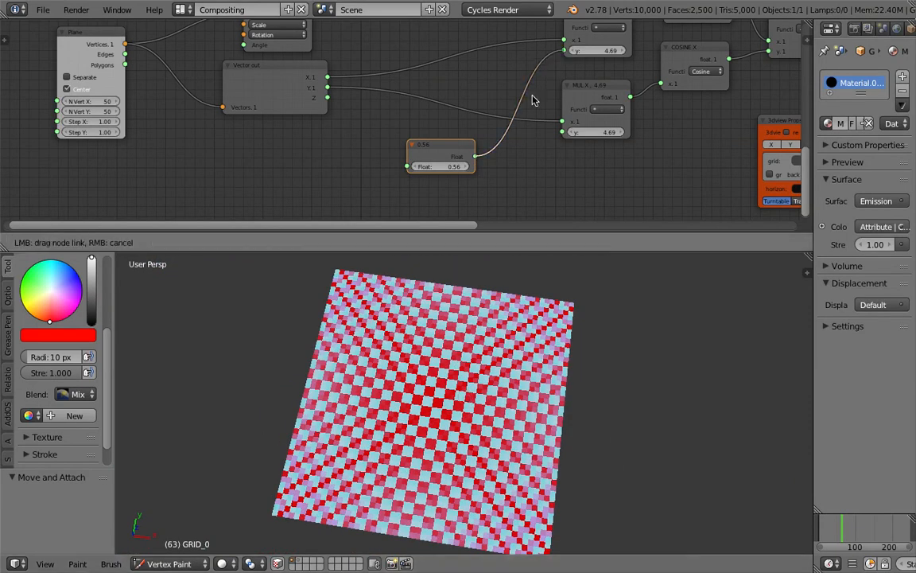
pyautogui.moveTo(477, 159); pyautogui.dragTo(559, 137)
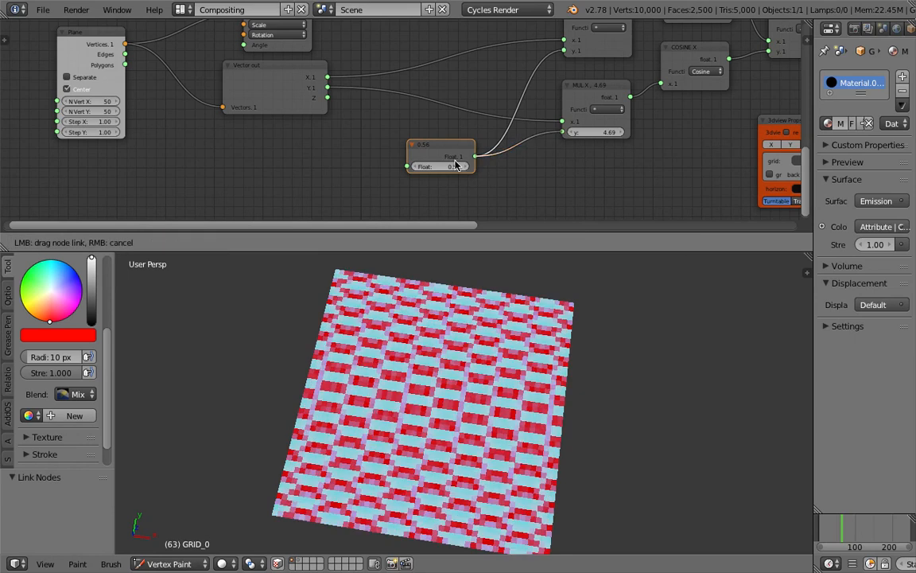
pyautogui.moveTo(451, 167)
pyautogui.mouseDown()
pyautogui.moveTo(568, 167)
pyautogui.moveTo(405, 167)
pyautogui.moveTo(460, 167)
pyautogui.mouseUp()
# Switch the 3D viewport to the top view of the colored grid.
pyautogui.moveTo(566, 171); pyautogui.dragTo(346, 210, button='middle')
pyautogui.moveTo(468, 427); pyautogui.dragTo(486, 438, button='middle')
pyautogui.click(159, 561)
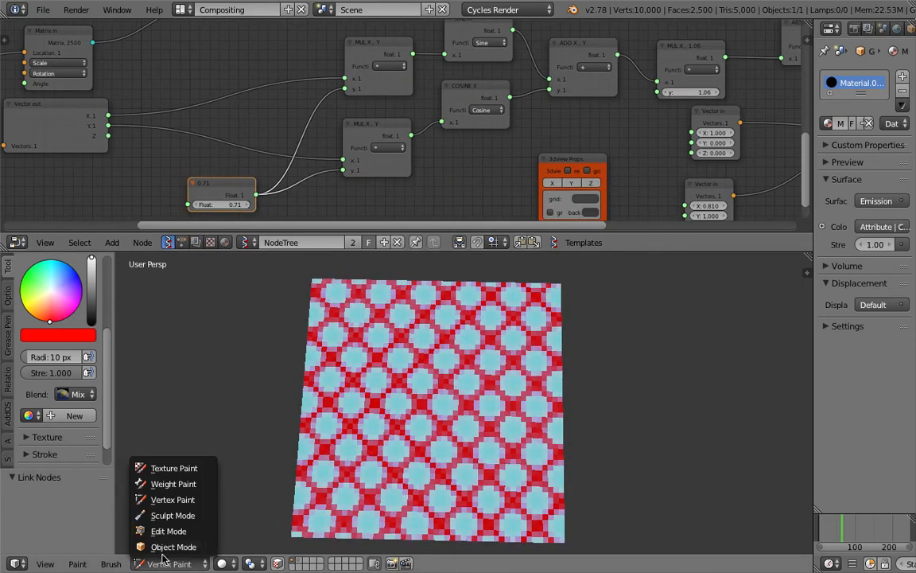
pyautogui.click(45, 563)
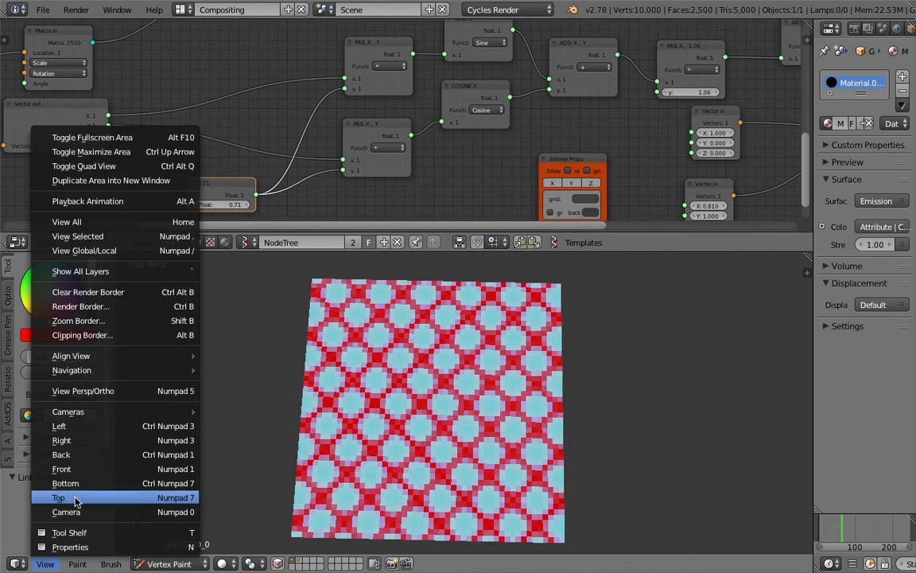
pyautogui.click(75, 502)
pyautogui.keyDown('shift'); pyautogui.moveTo(486, 374); pyautogui.dragTo(494, 378, button='middle'); pyautogui.keyUp('shift')
pyautogui.scroll(1, 493, 378)
# Save the file over the existing one.
pyautogui.hotkey('ctrl', 's')
pyautogui.click(497, 376)
pyautogui.scroll(-1, 622, 134)
# Spread out the 3dview Props, red Vector in, 1.06 multiply and Absolute nodes, and save the file.
pyautogui.moveTo(622, 129)
pyautogui.mouseDown(button='middle')
pyautogui.moveTo(611, 120)
pyautogui.moveTo(485, 133)
pyautogui.mouseUp(button='middle')
pyautogui.moveTo(403, 154); pyautogui.dragTo(384, 154)
pyautogui.moveTo(510, 126); pyautogui.dragTo(327, 178, button='middle')
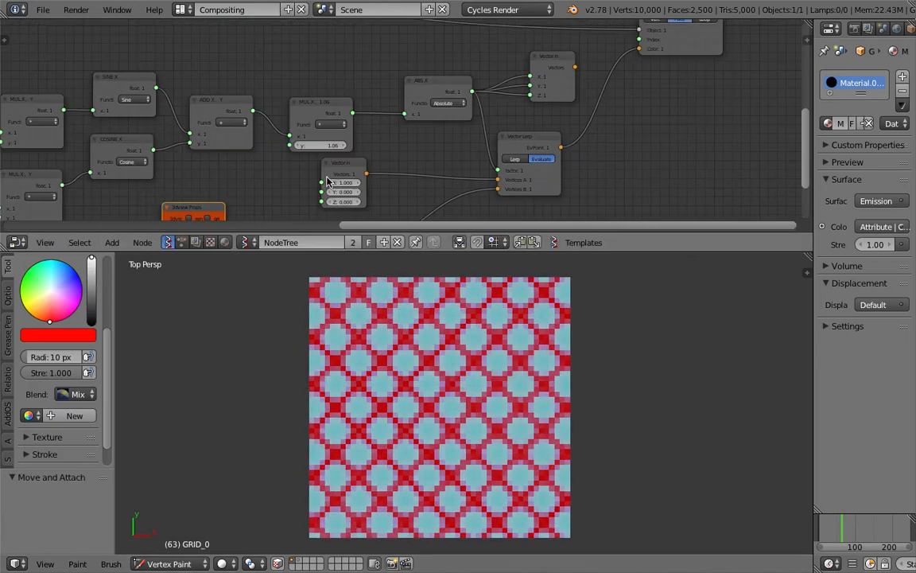
pyautogui.moveTo(336, 161); pyautogui.dragTo(333, 178)
pyautogui.moveTo(327, 110); pyautogui.dragTo(319, 78)
pyautogui.moveTo(438, 84); pyautogui.dragTo(416, 71)
pyautogui.moveTo(438, 75); pyautogui.dragTo(381, 86, button='middle')
pyautogui.hotkey('ctrl', 's')
pyautogui.click(381, 85)
# Try the three-way Vector in output as the vertex color node's Color input, and relink the Vector Lerp output there.
pyautogui.moveTo(508, 71); pyautogui.dragTo(477, 63)
pyautogui.moveTo(487, 71); pyautogui.dragTo(584, 61)
pyautogui.moveTo(506, 159); pyautogui.dragTo(584, 60)
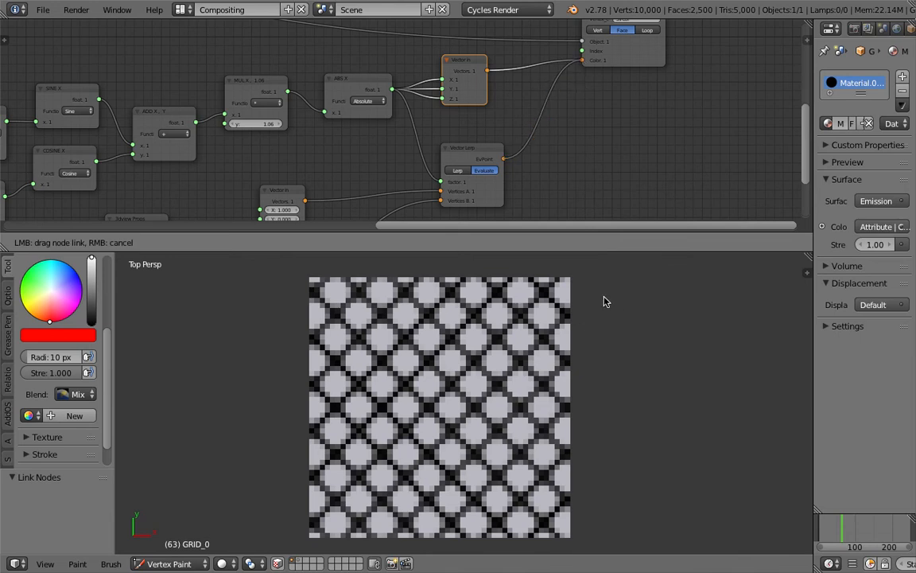
# Enlarge the 3D viewport further against the node editor and save the file with the grid in view.
pyautogui.moveTo(615, 252); pyautogui.dragTo(615, 223)
pyautogui.scroll(-3, 572, 137)
pyautogui.scroll(-1, 572, 133)
pyautogui.moveTo(564, 118); pyautogui.dragTo(671, 79, button='middle')
pyautogui.moveTo(589, 108); pyautogui.dragTo(545, 100, button='middle')
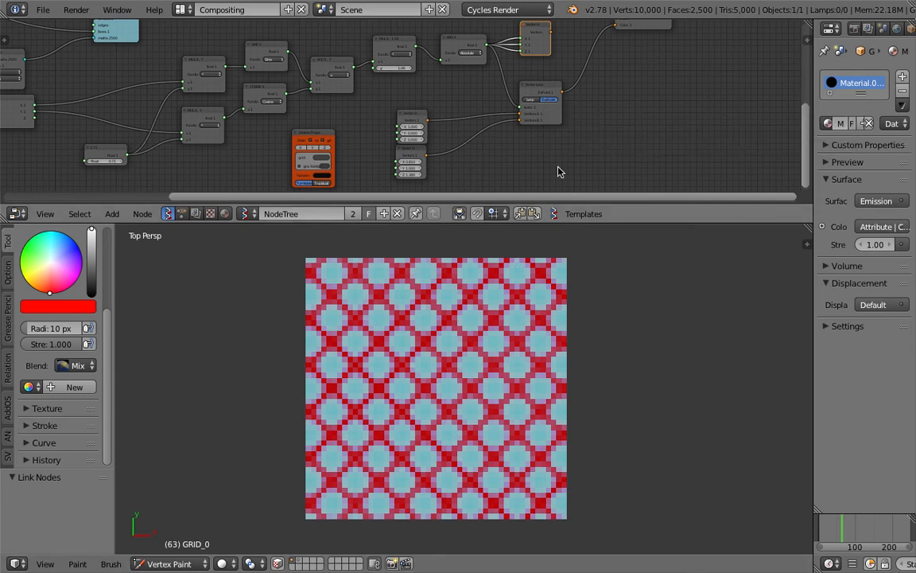
pyautogui.scroll(1, 549, 347)
pyautogui.scroll(-1, 548, 347)
pyautogui.hotkey('ctrl', 's')
pyautogui.click(549, 347)
pyautogui.scroll(-1, 552, 352)
pyautogui.keyDown('shift'); pyautogui.moveTo(552, 351); pyautogui.dragTo(561, 349, button='middle'); pyautogui.keyUp('shift')
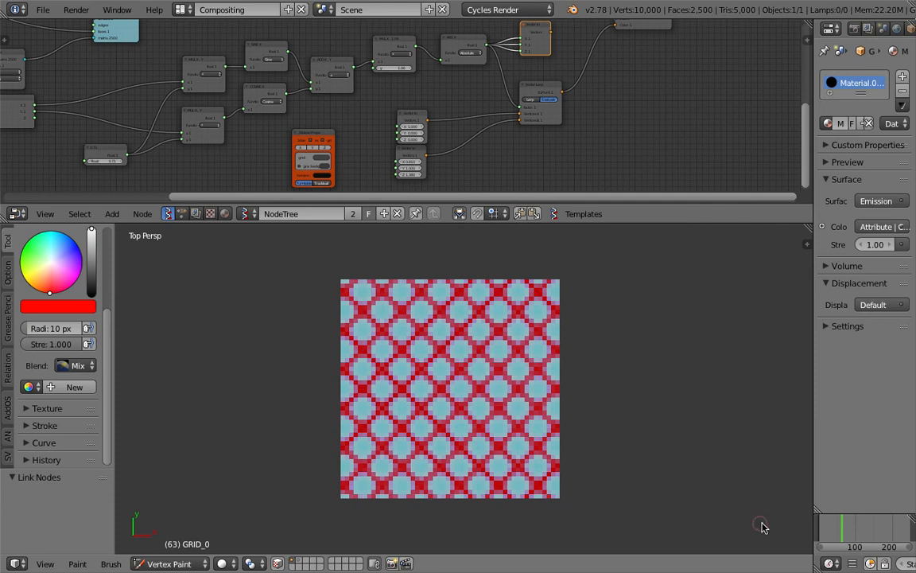
# Capture a screenshot of the patterned grid in the 3D viewport.
pyautogui.press('super+shift+4')
pyautogui.moveTo(215, 255); pyautogui.dragTo(468, 420)
pyautogui.moveTo(660, 494)
pyautogui.mouseDown()
pyautogui.moveTo(680, 496)
pyautogui.moveTo(628, 522)
pyautogui.moveTo(659, 522)
pyautogui.mouseUp()
# Review the node tree from the input nodes through the math nodes to the vertex color node.
pyautogui.moveTo(366, 146); pyautogui.dragTo(740, 123, button='middle')
pyautogui.scroll(5, 336, 113)
pyautogui.moveTo(280, 113); pyautogui.dragTo(233, 109, button='middle')
pyautogui.scroll(-4, 592, 143)
pyautogui.moveTo(795, 113); pyautogui.dragTo(400, 183, button='middle')
pyautogui.scroll(3, 464, 129)
pyautogui.scroll(1, 465, 129)
pyautogui.moveTo(517, 71); pyautogui.dragTo(503, 105, button='middle')
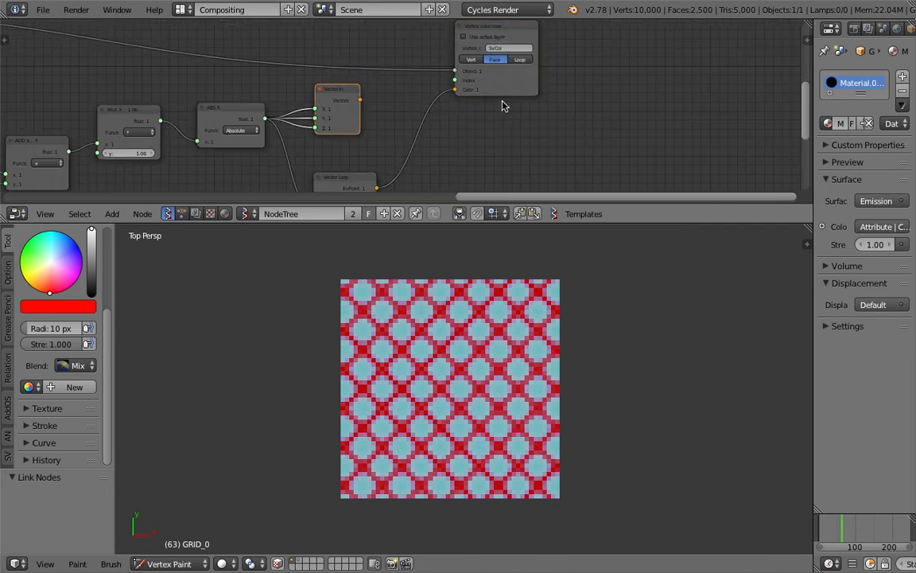
# Move the vertex color node down and to the right, away from the Vector in node.
pyautogui.moveTo(479, 85); pyautogui.dragTo(508, 96)
pyautogui.moveTo(484, 109); pyautogui.dragTo(479, 82, button='middle')
pyautogui.scroll(2, 366, 167)
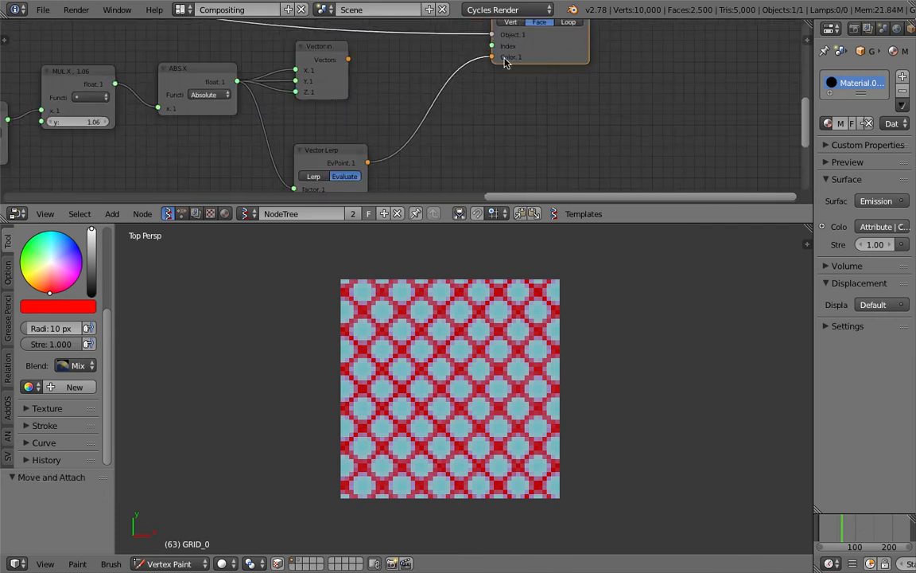
pyautogui.moveTo(472, 138); pyautogui.dragTo(467, 95, button='middle')
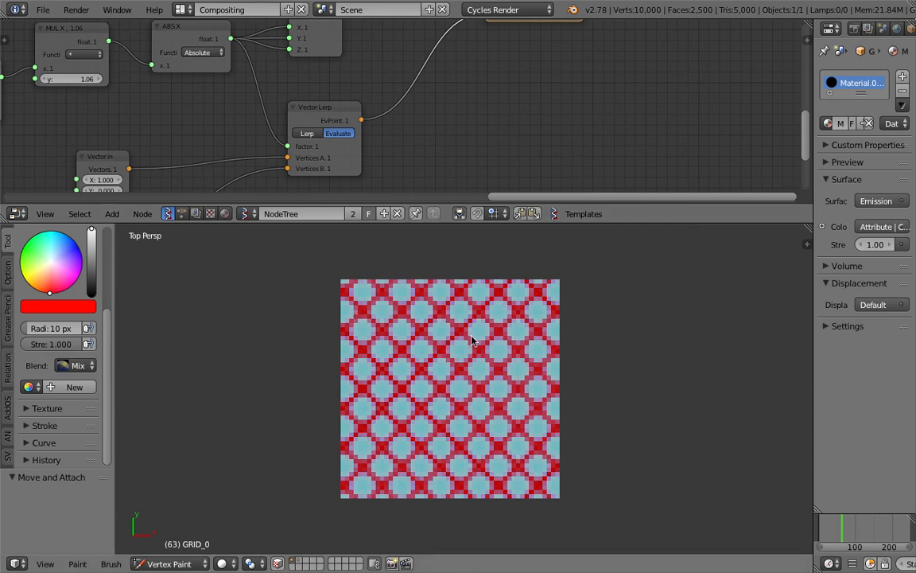
pyautogui.moveTo(434, 147); pyautogui.dragTo(515, 123, button='middle')
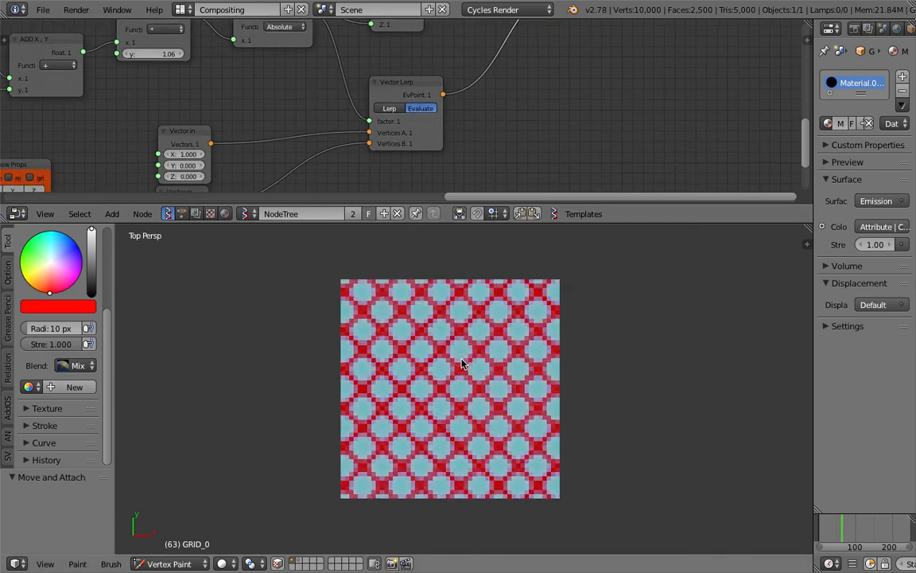